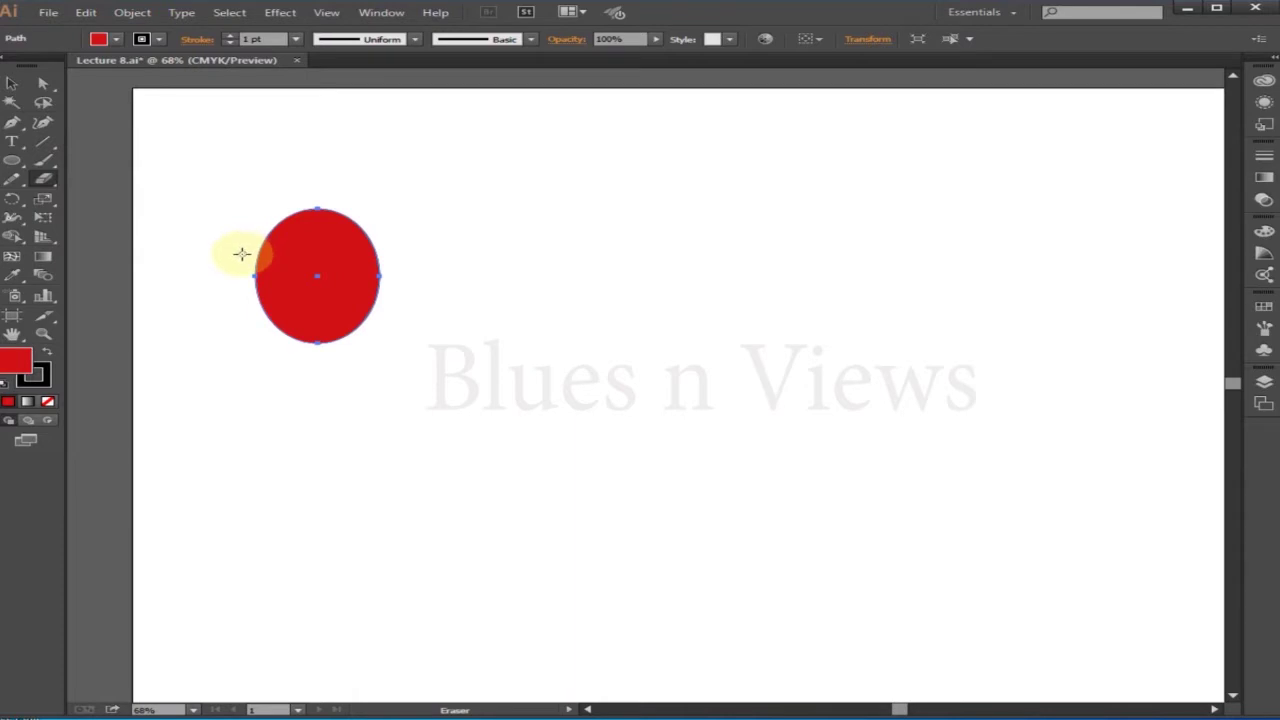
Erase a thin, nearly horizontal strip across the red ellipse and move the two resulting pieces apart.
{"action": "left_click_drag", "start_coordinate": [244, 254], "coordinate": [406, 268]}
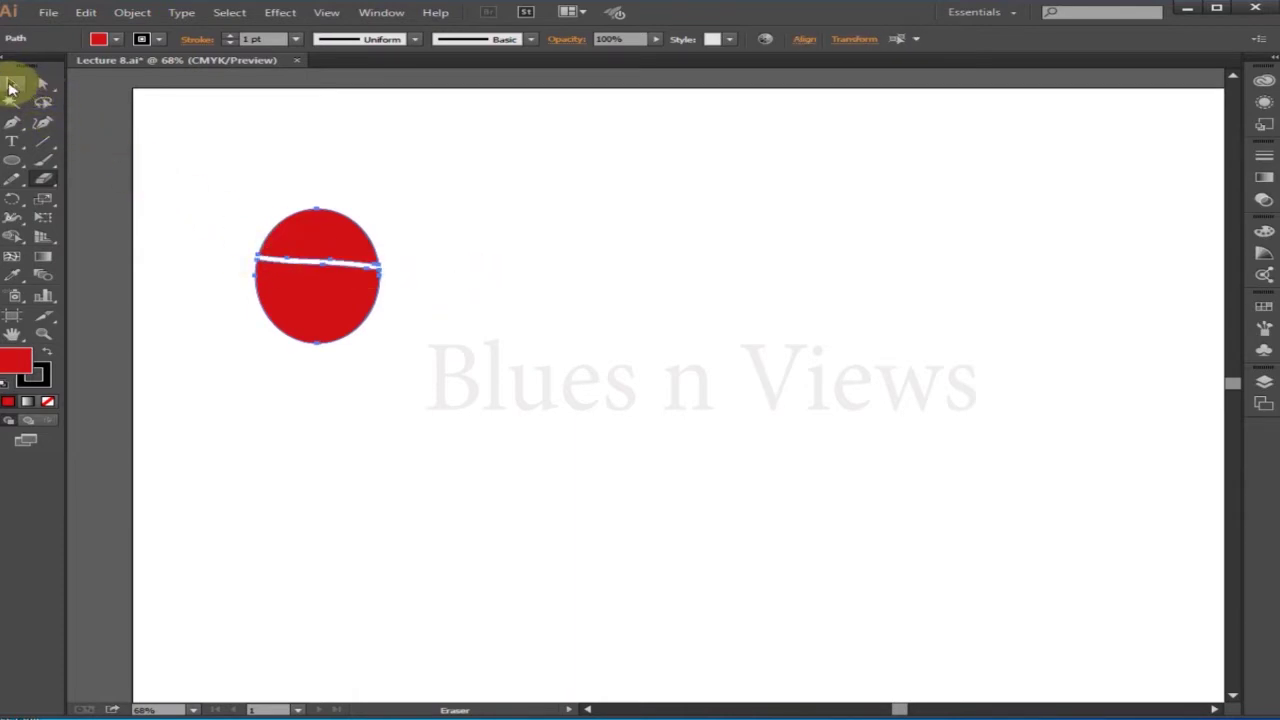
{"action": "left_click", "coordinate": [12, 83]}
{"action": "left_click", "coordinate": [290, 256]}
{"action": "left_click_drag", "start_coordinate": [345, 242], "coordinate": [487, 219]}
{"action": "left_click", "coordinate": [486, 343]}
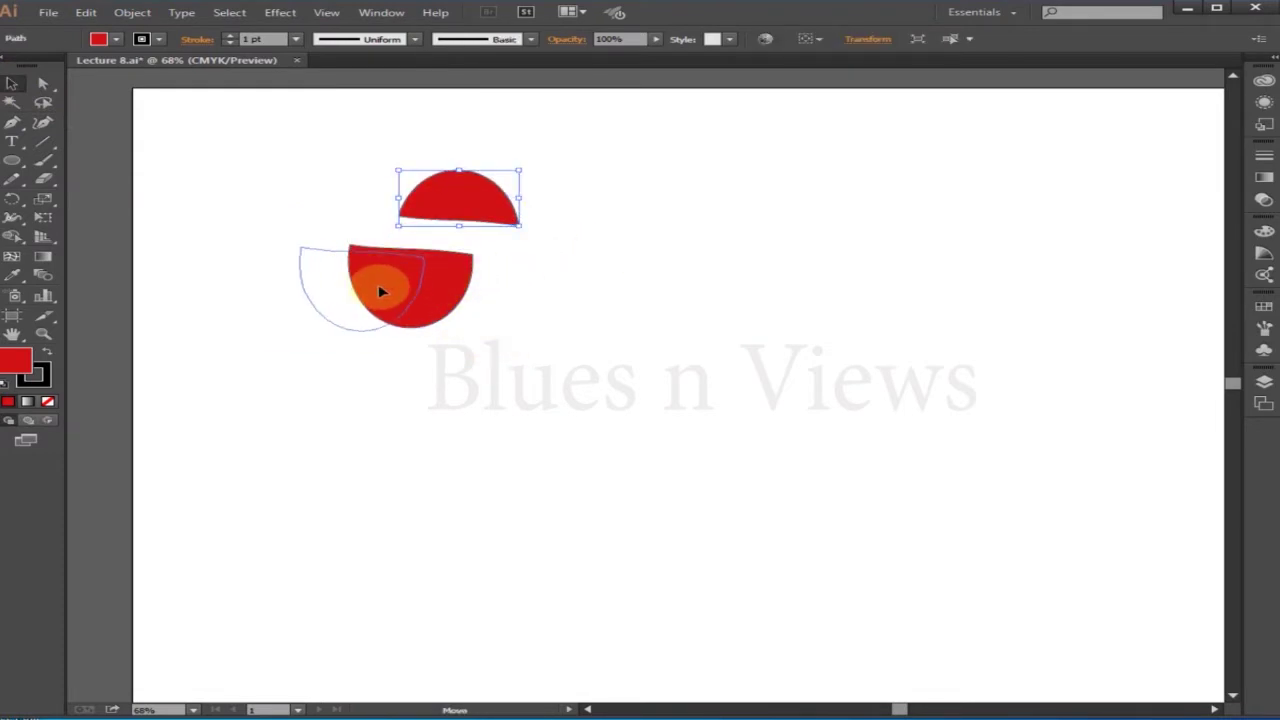
{"action": "left_click_drag", "start_coordinate": [380, 291], "coordinate": [369, 293]}
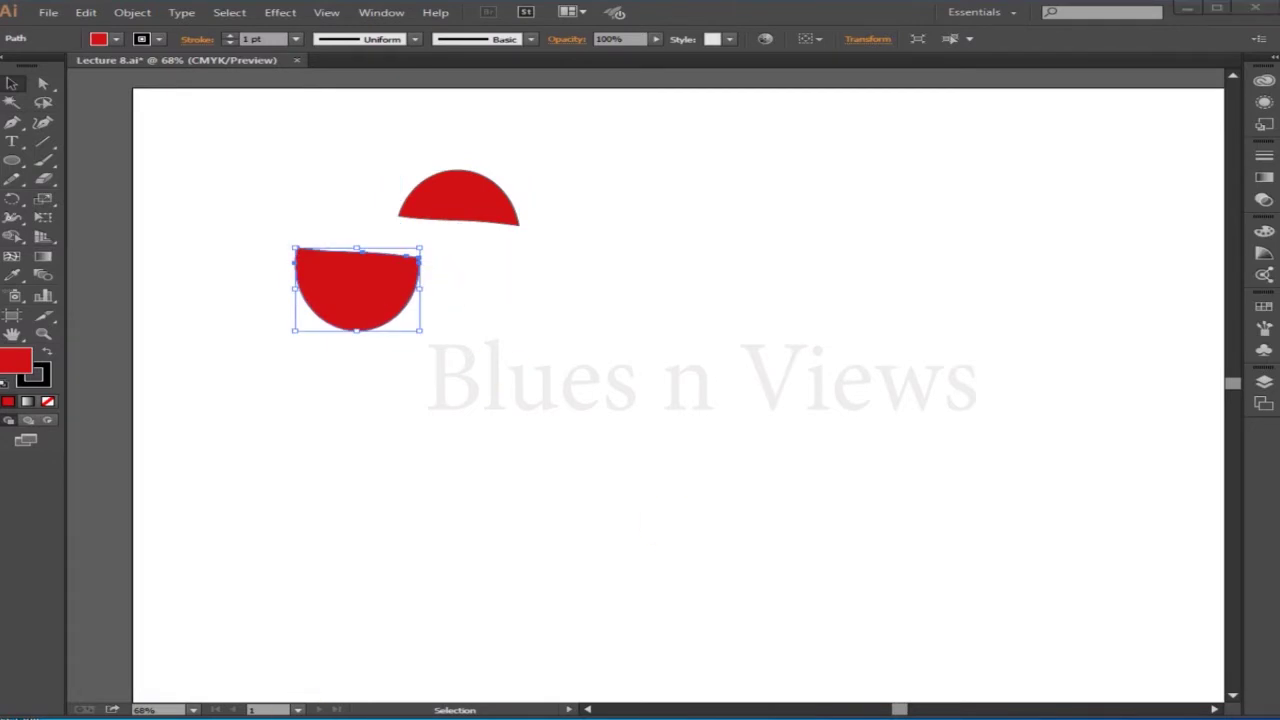
Draw a rounded rectangle beside the red half-ellipses and fill it with blue.
{"action": "left_click", "coordinate": [24, 173]}
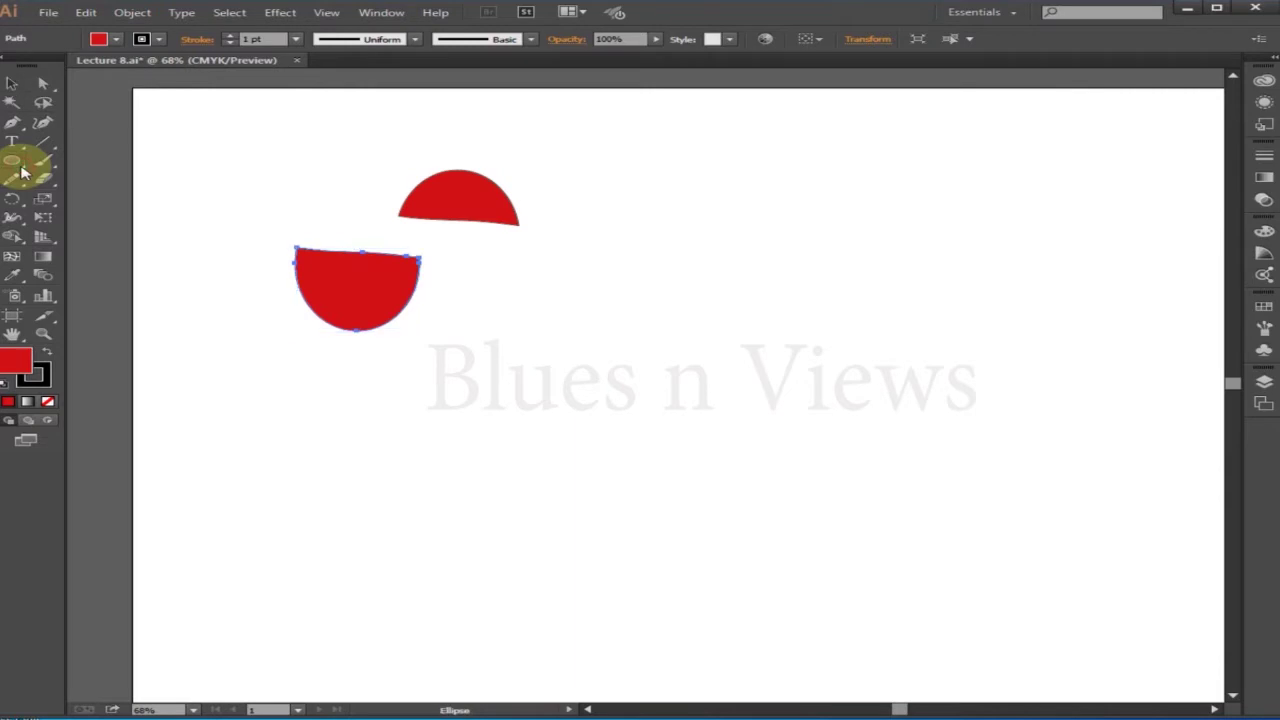
{"action": "left_click_drag", "start_coordinate": [26, 174], "coordinate": [60, 174]}
{"action": "left_click_drag", "start_coordinate": [595, 162], "coordinate": [810, 316]}
{"action": "left_click", "coordinate": [16, 88]}
{"action": "double_click", "coordinate": [22, 360]}
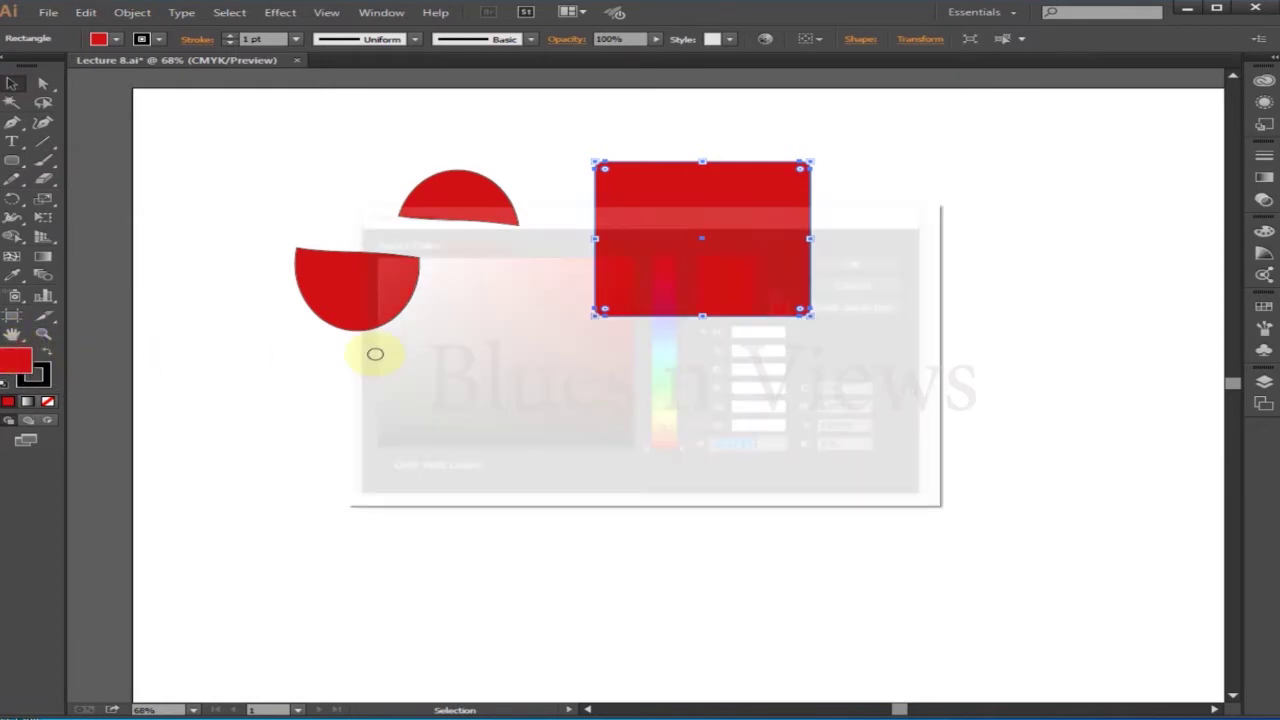
{"action": "left_click", "coordinate": [667, 321]}
{"action": "left_click", "coordinate": [616, 264]}
{"action": "left_click", "coordinate": [864, 262]}
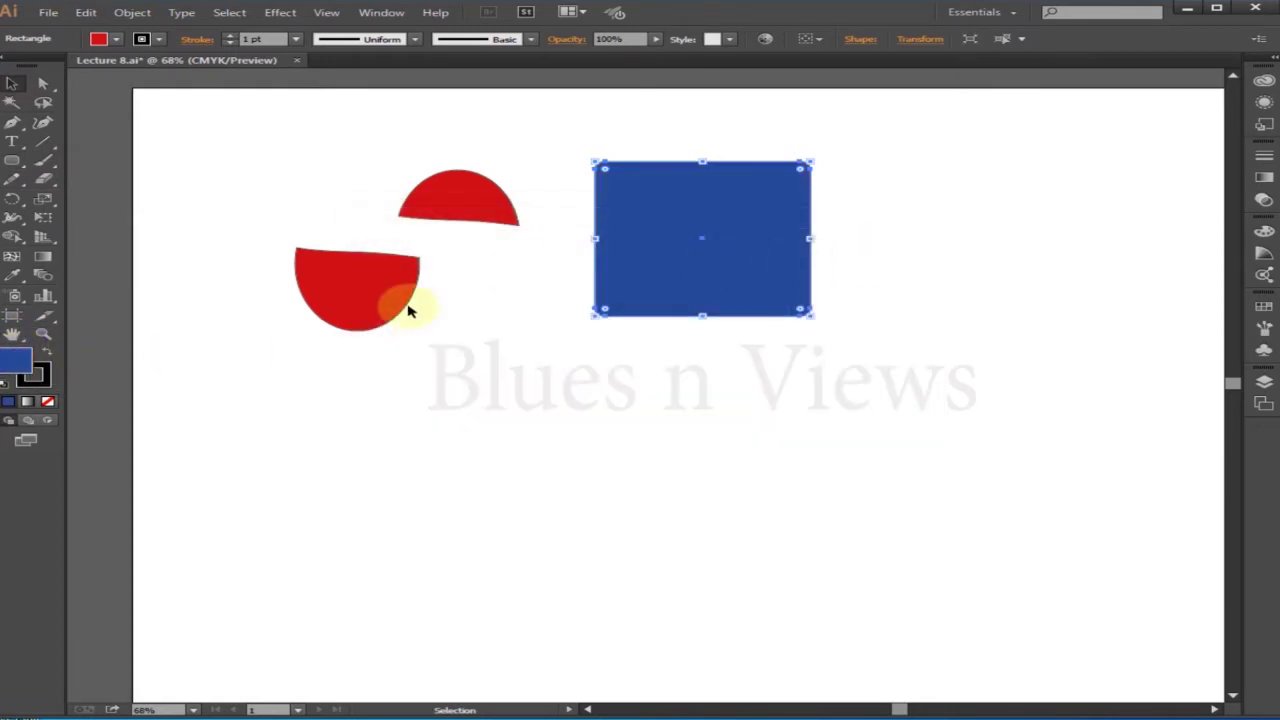
Set the Eraser size to 27 pt and erase a horizontal strip across the blue rounded rectangle.
{"action": "double_click", "coordinate": [44, 181]}
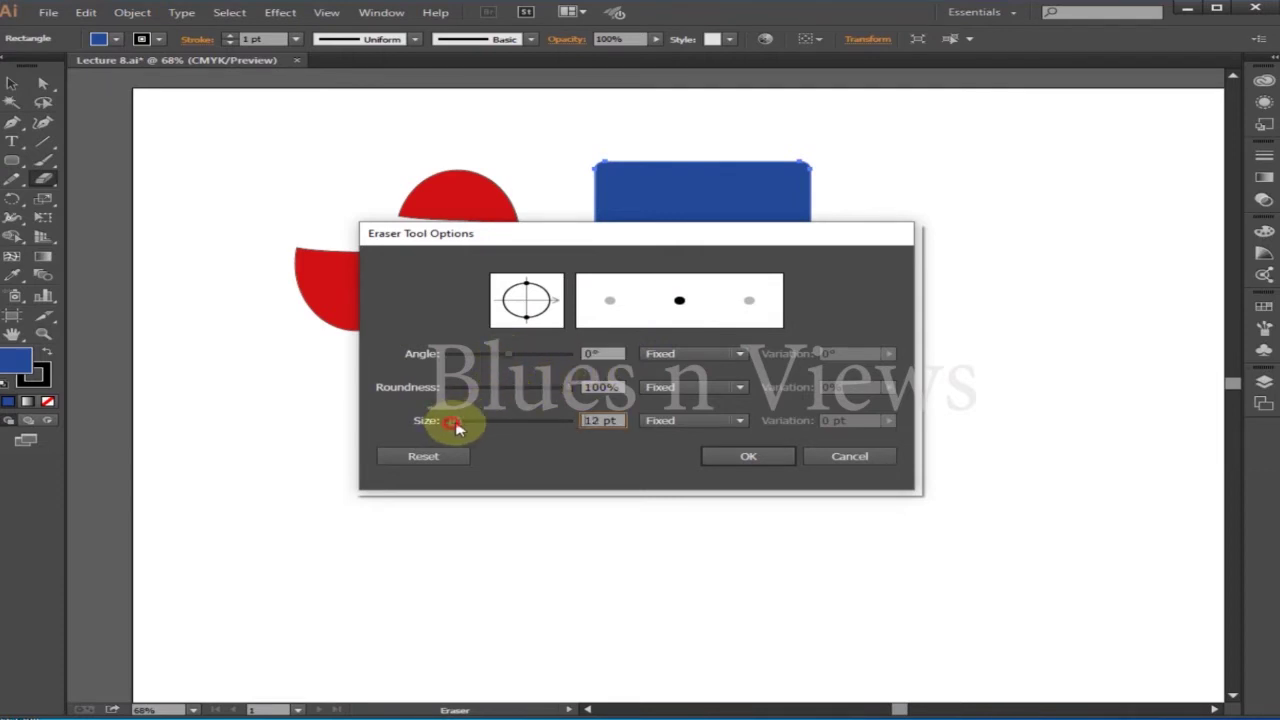
{"action": "left_click_drag", "start_coordinate": [456, 426], "coordinate": [468, 427]}
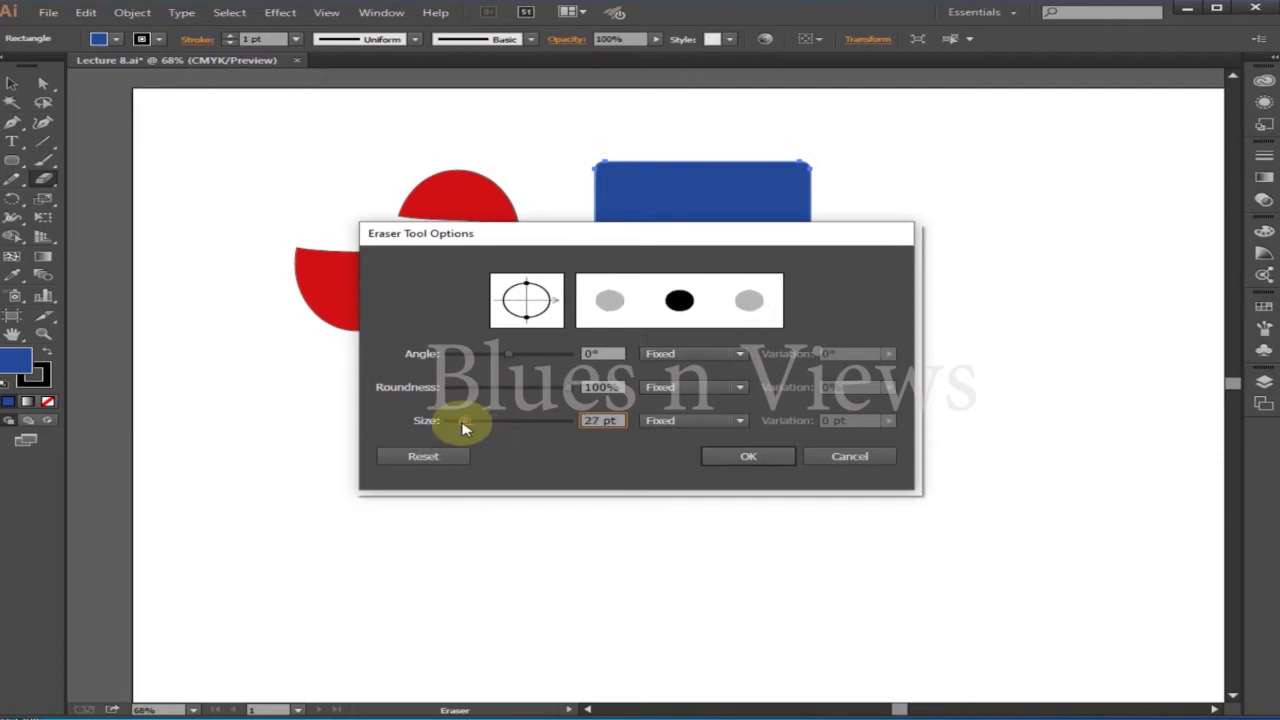
{"action": "left_click", "coordinate": [745, 457]}
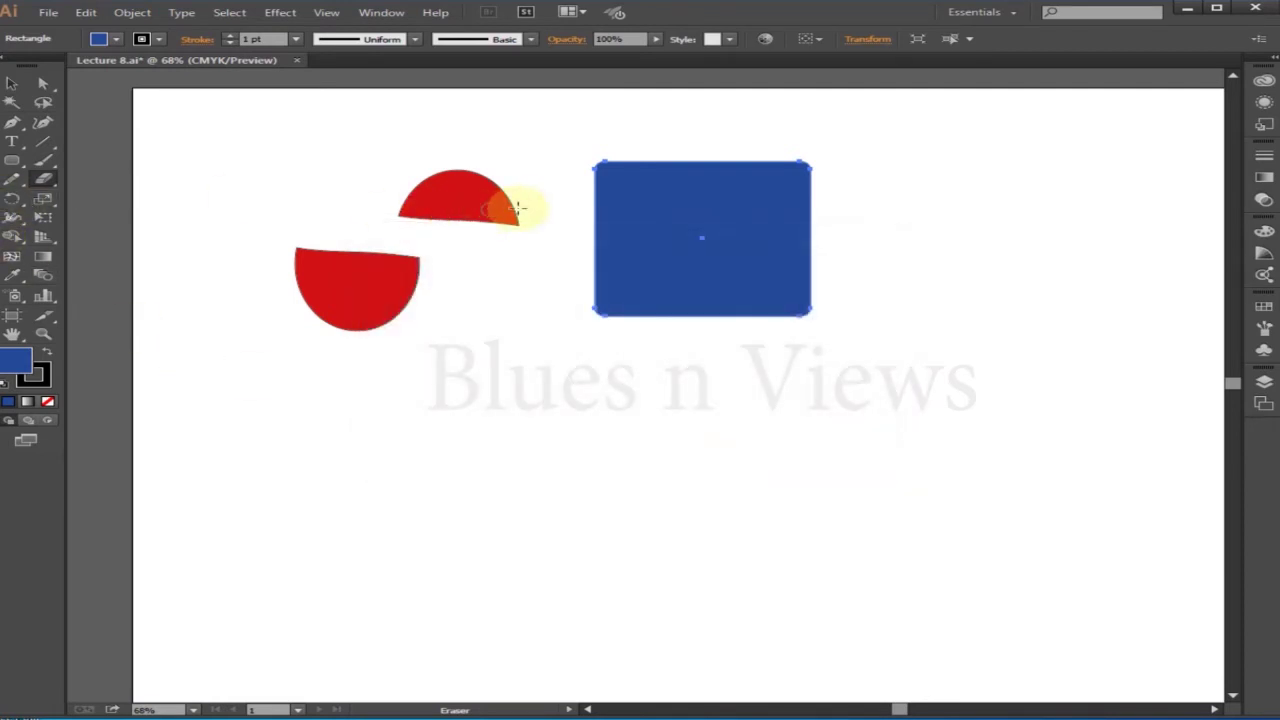
{"action": "left_click_drag", "start_coordinate": [571, 216], "coordinate": [1054, 214]}
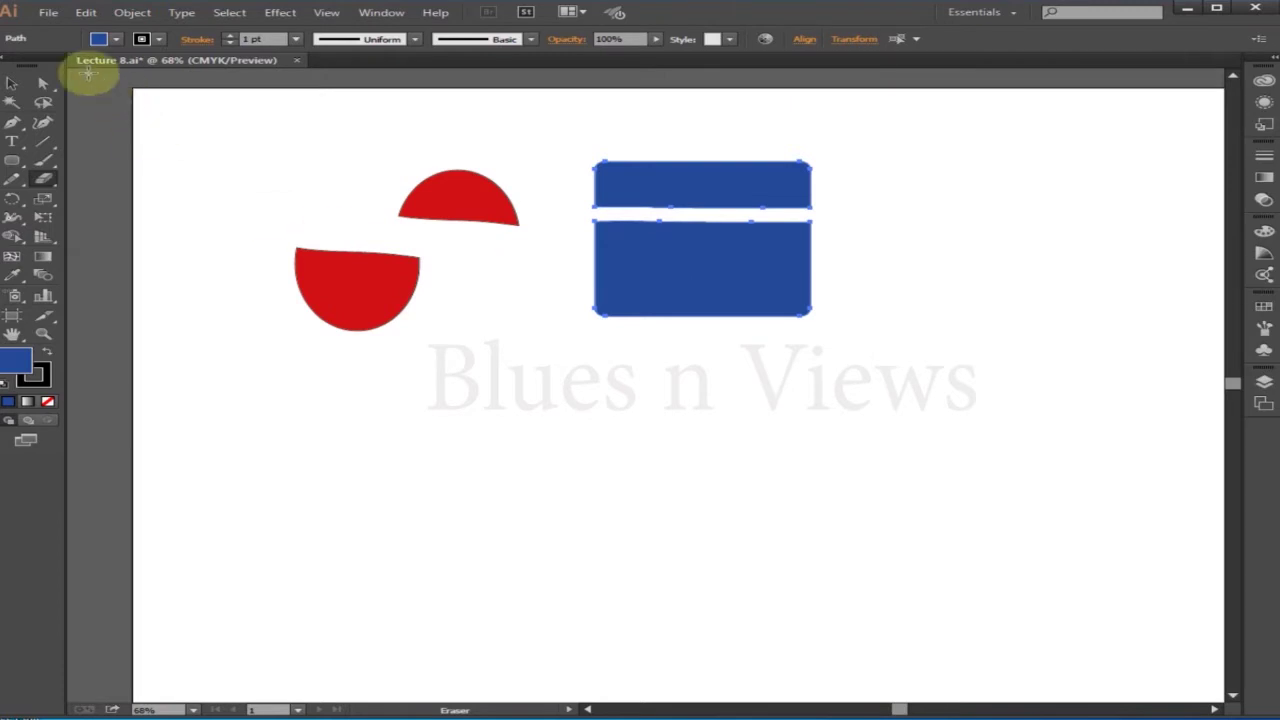
Move the two blue pieces apart, with the larger one lower and the narrow one further out.
{"action": "left_click", "coordinate": [7, 86]}
{"action": "left_click", "coordinate": [937, 306]}
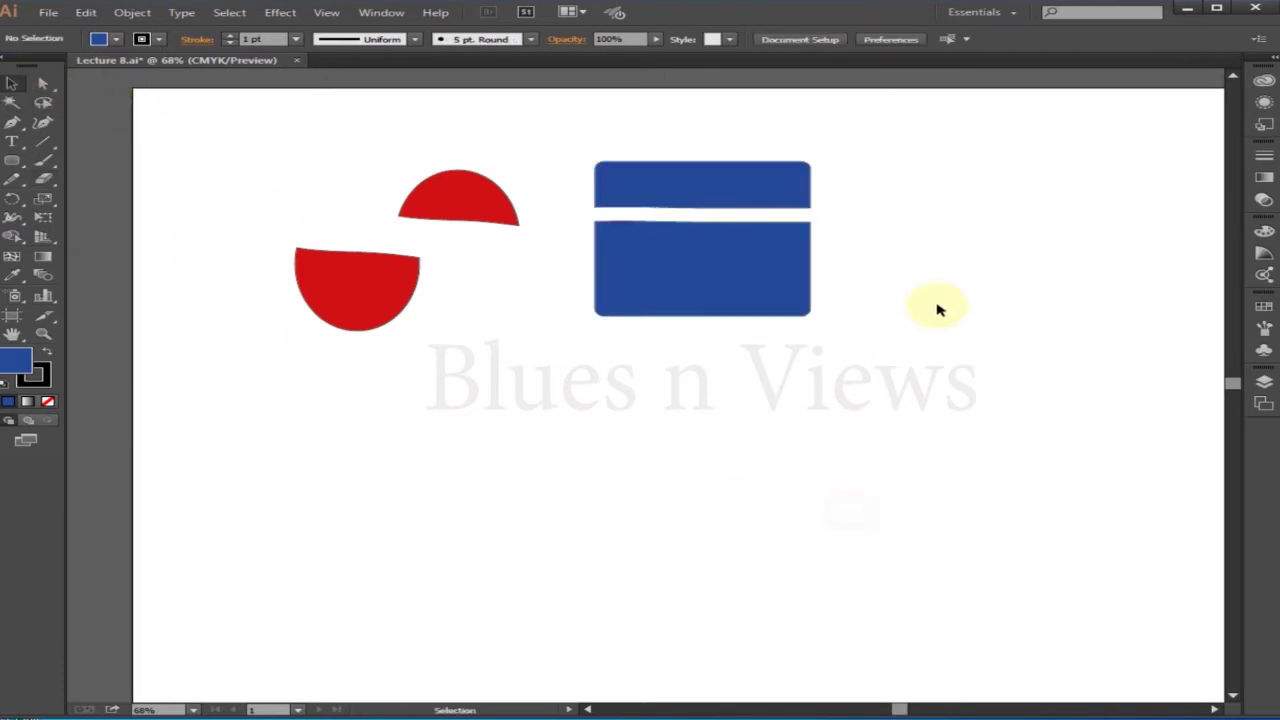
{"action": "left_click", "coordinate": [703, 188]}
{"action": "left_click_drag", "start_coordinate": [720, 307], "coordinate": [722, 375]}
{"action": "left_click_drag", "start_coordinate": [731, 189], "coordinate": [744, 162]}
{"action": "left_click_drag", "start_coordinate": [740, 331], "coordinate": [641, 334]}
{"action": "left_click_drag", "start_coordinate": [769, 178], "coordinate": [936, 309]}
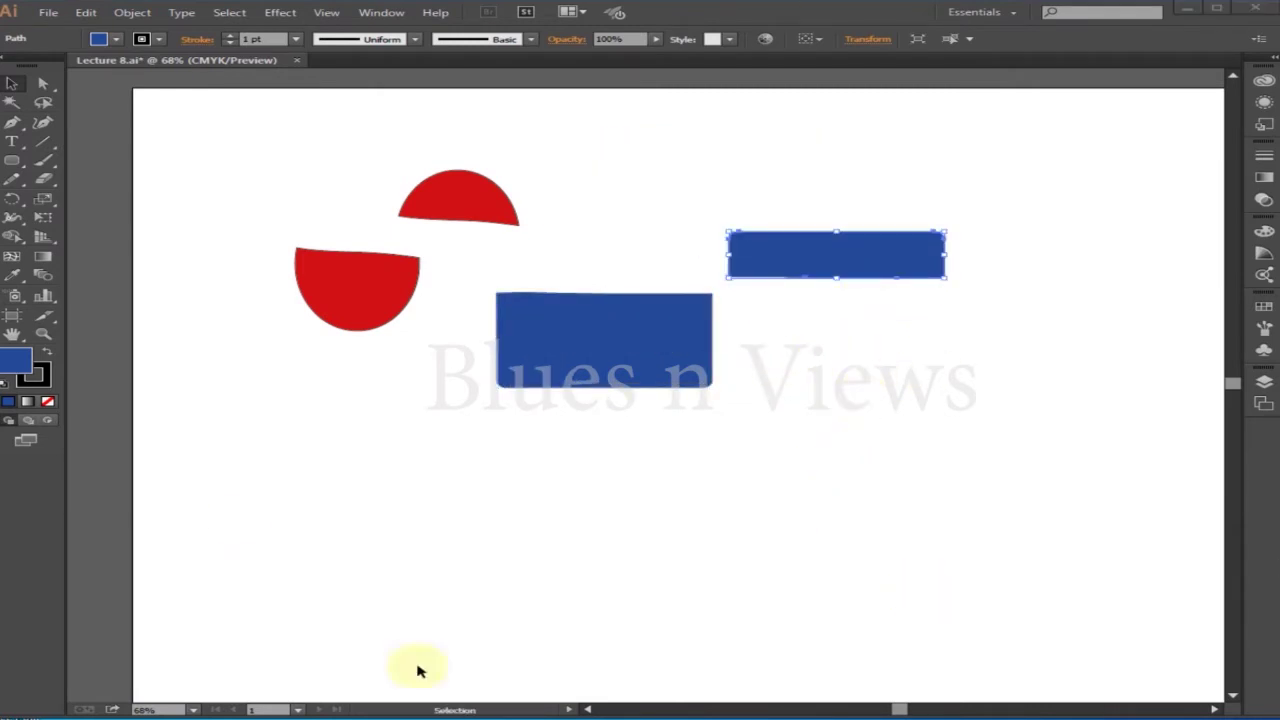
Draw a large sharp-cornered rectangle in the empty area below the red pieces and fill it with green 1AC61A.
{"action": "left_click", "coordinate": [25, 172]}
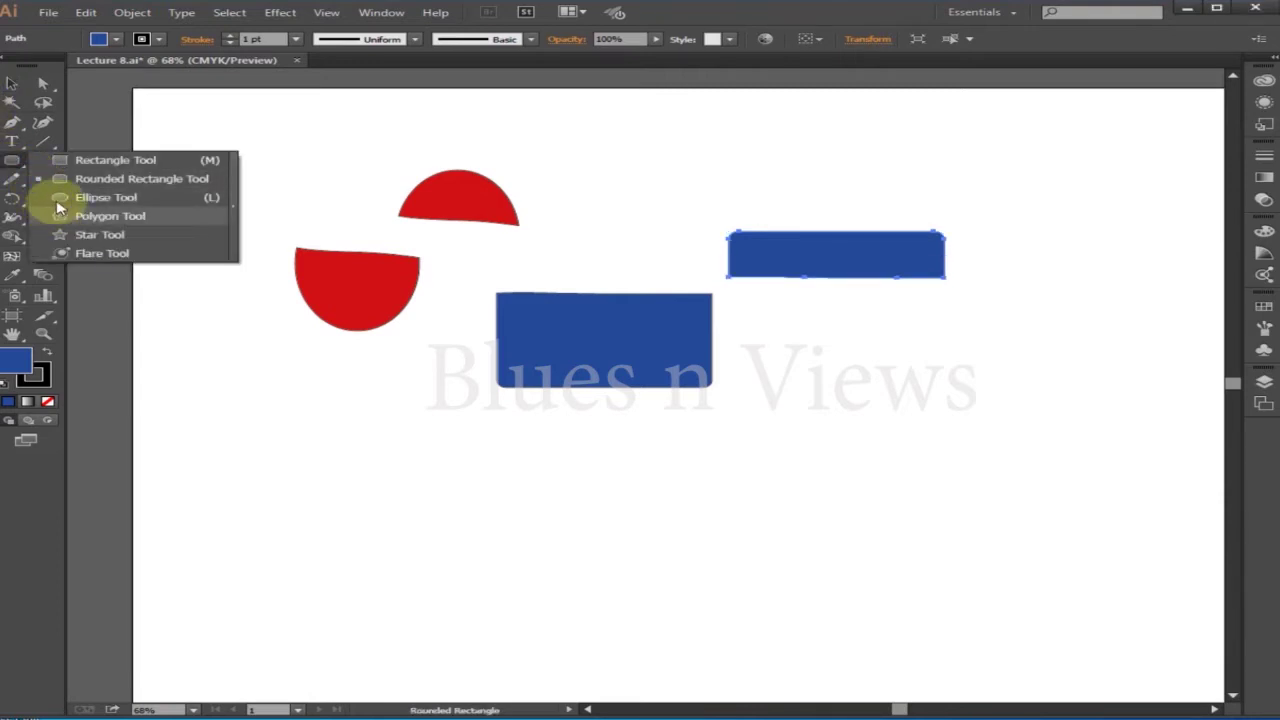
{"action": "left_click", "coordinate": [54, 163]}
{"action": "left_click_drag", "start_coordinate": [256, 446], "coordinate": [530, 648]}
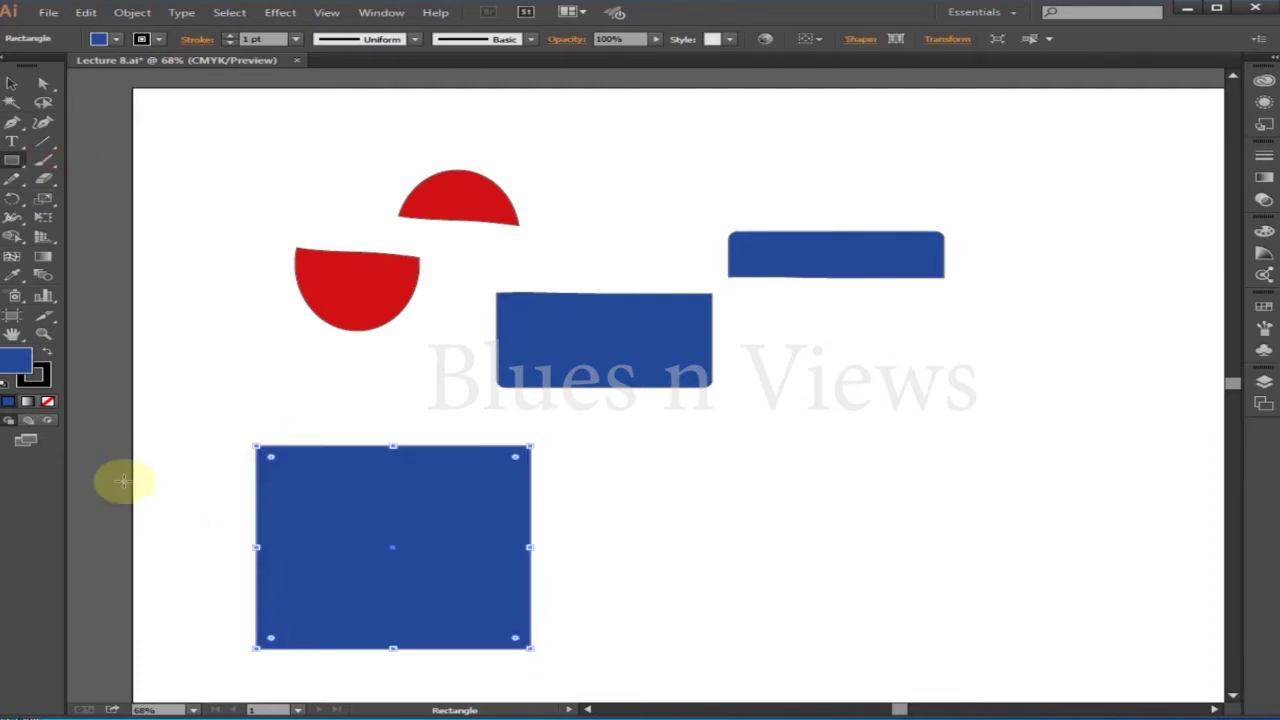
{"action": "left_click", "coordinate": [10, 88]}
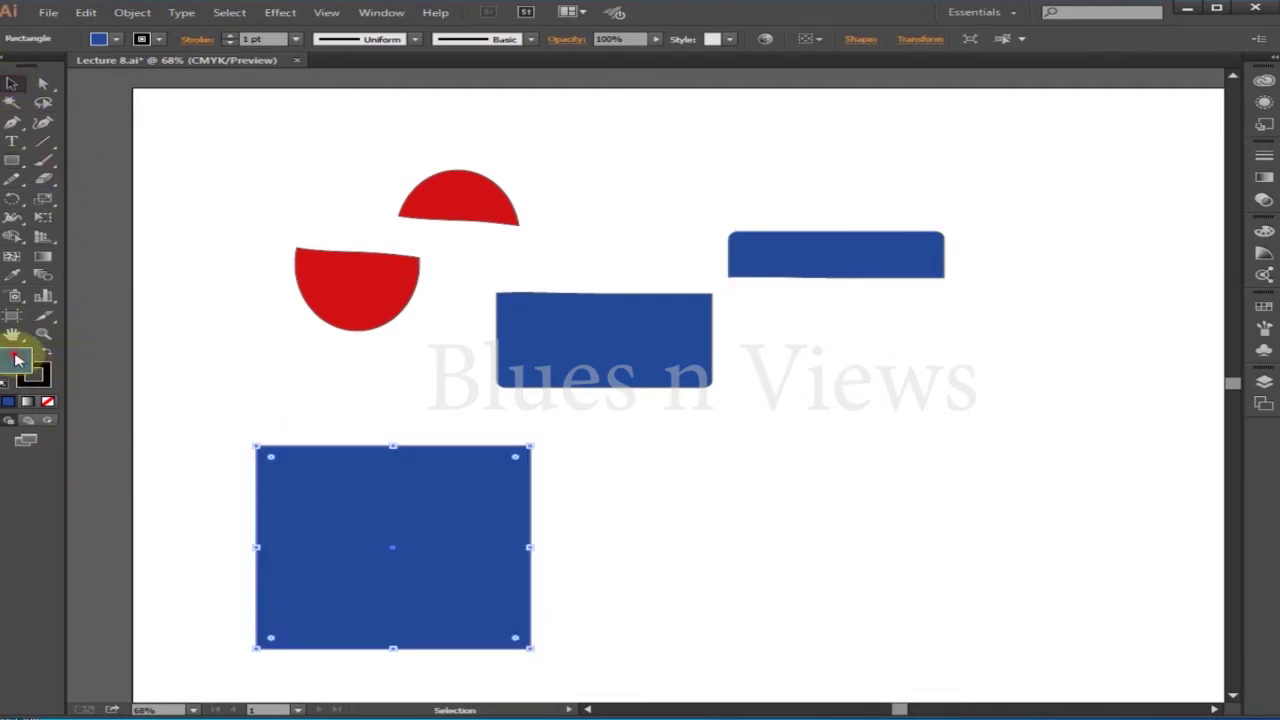
{"action": "double_click", "coordinate": [17, 360]}
{"action": "left_click", "coordinate": [666, 386]}
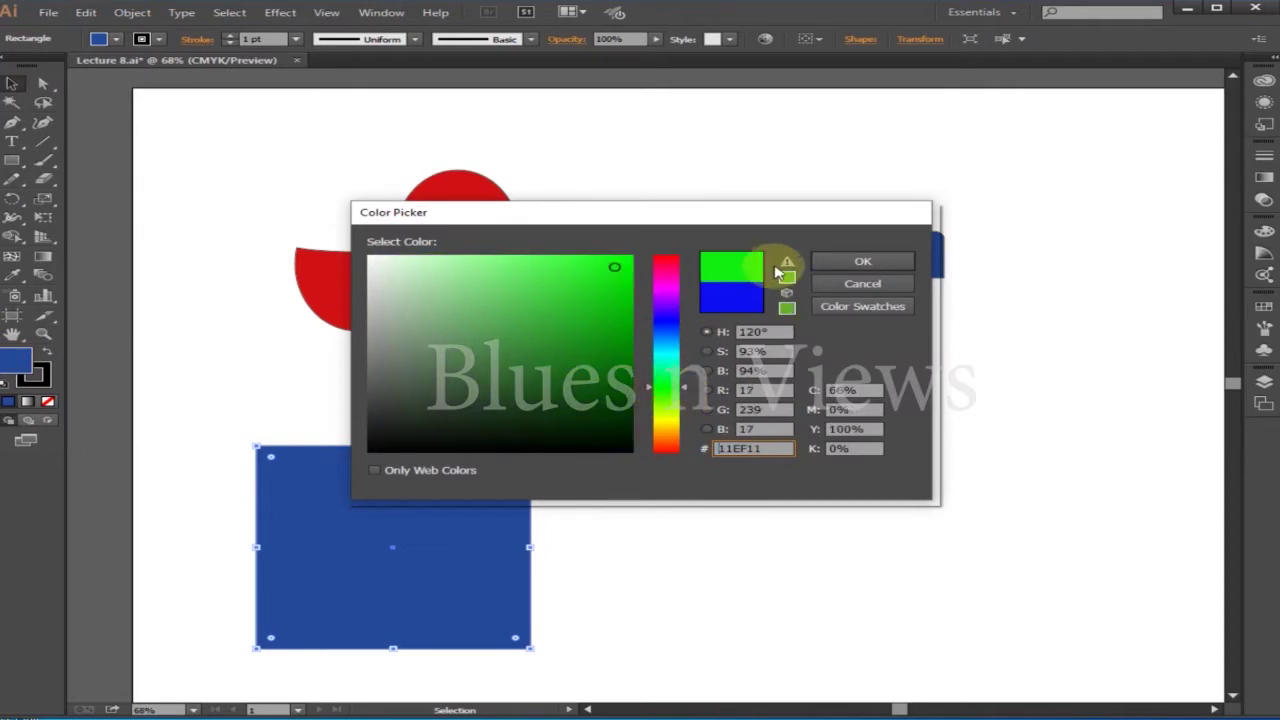
{"action": "left_click", "coordinate": [597, 298]}
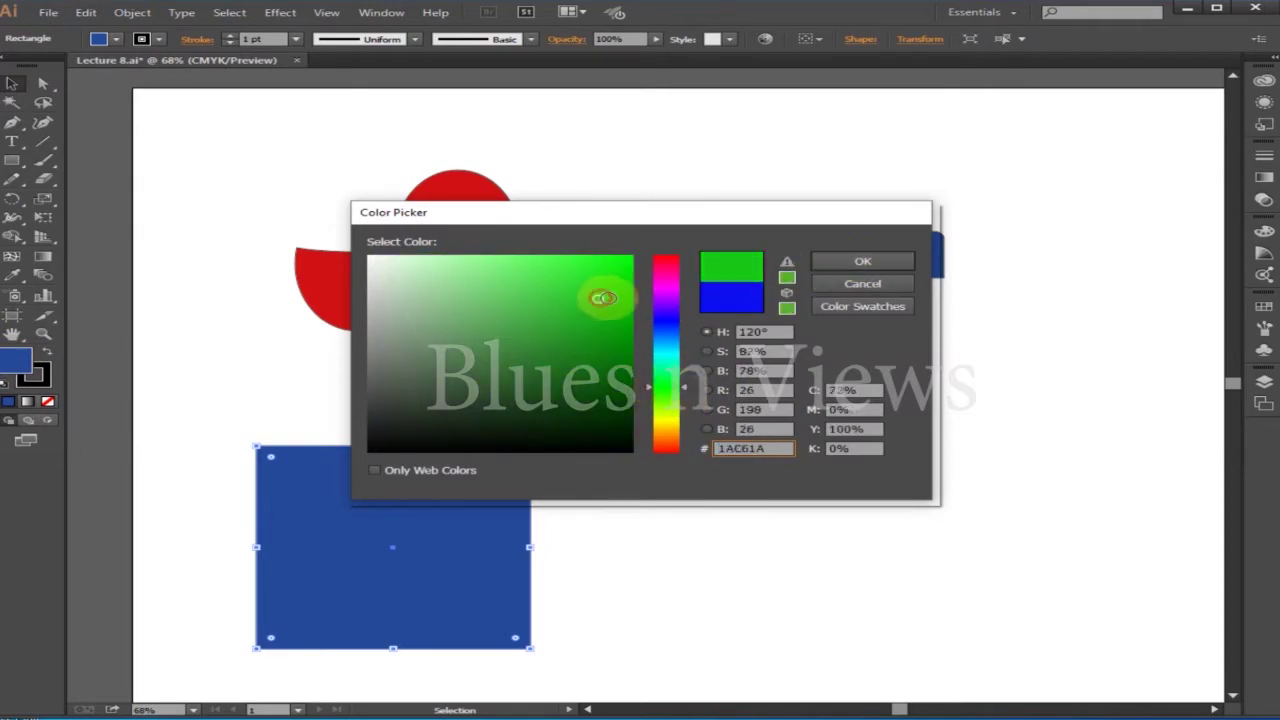
{"action": "left_click", "coordinate": [840, 266]}
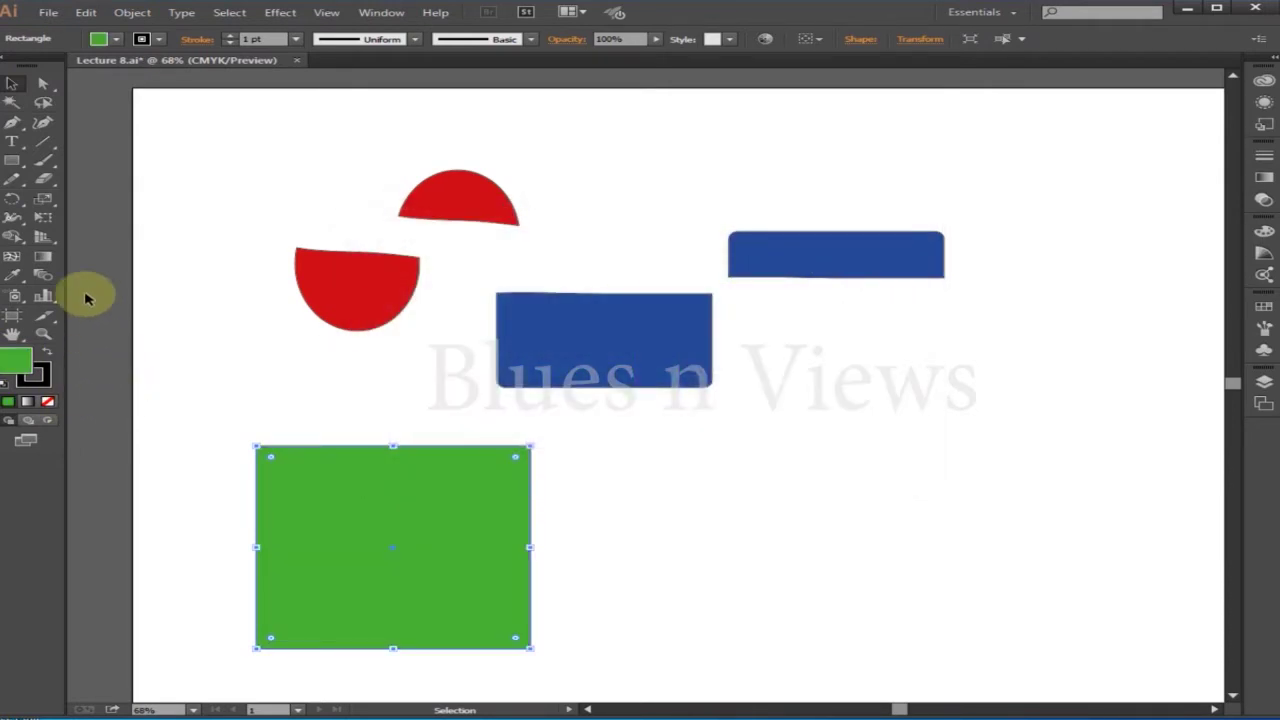
Set the Eraser size to 55 pt and erase a diagonal strip across the green rectangle.
{"action": "double_click", "coordinate": [43, 181]}
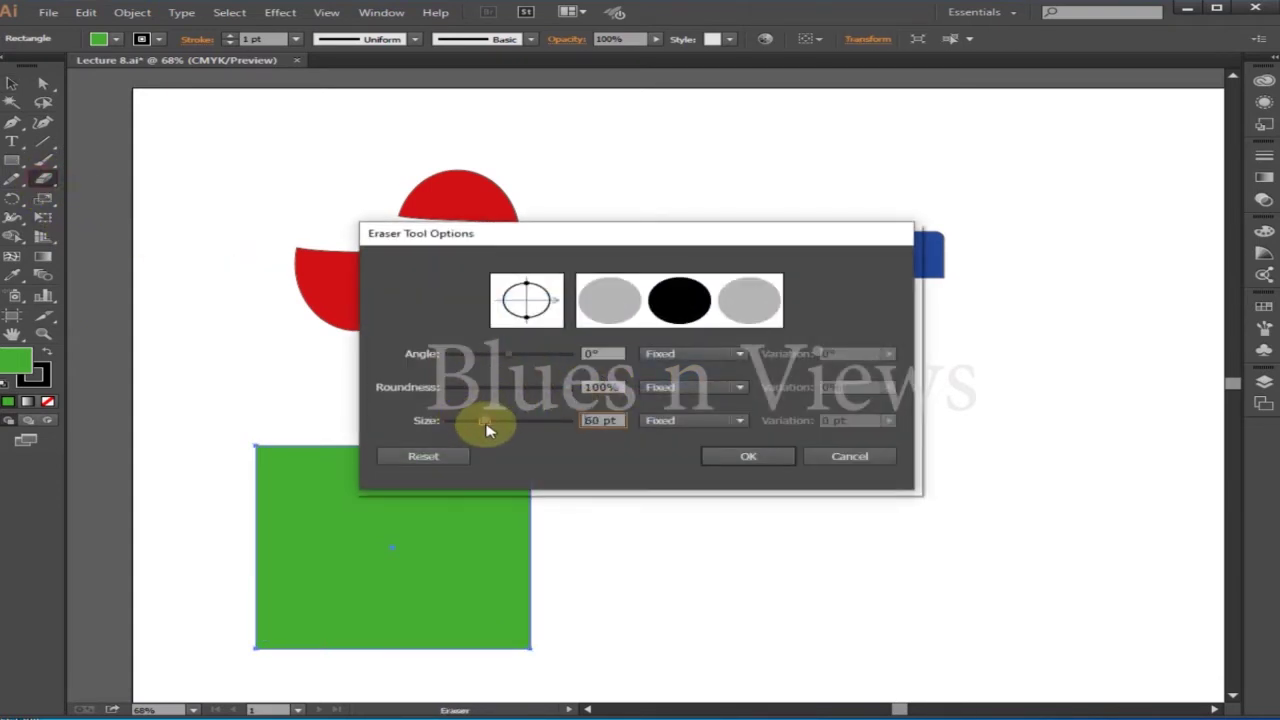
{"action": "left_click_drag", "start_coordinate": [482, 428], "coordinate": [484, 433]}
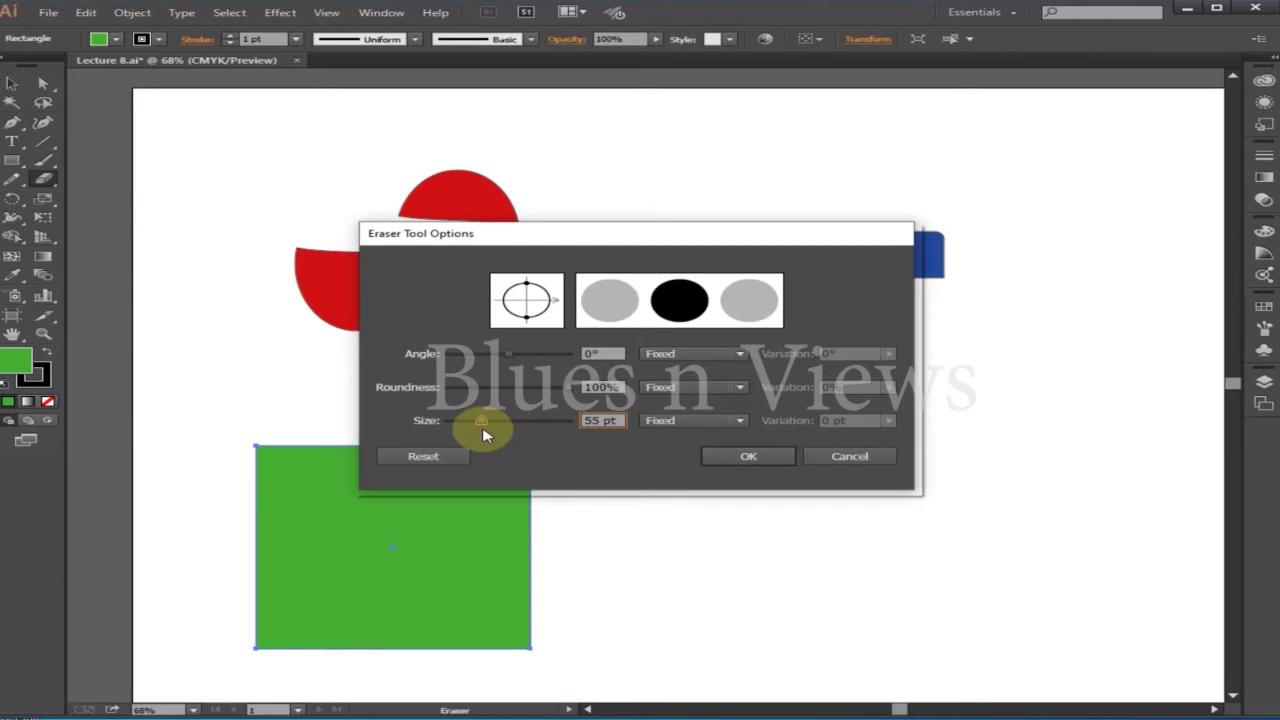
{"action": "left_click", "coordinate": [748, 456]}
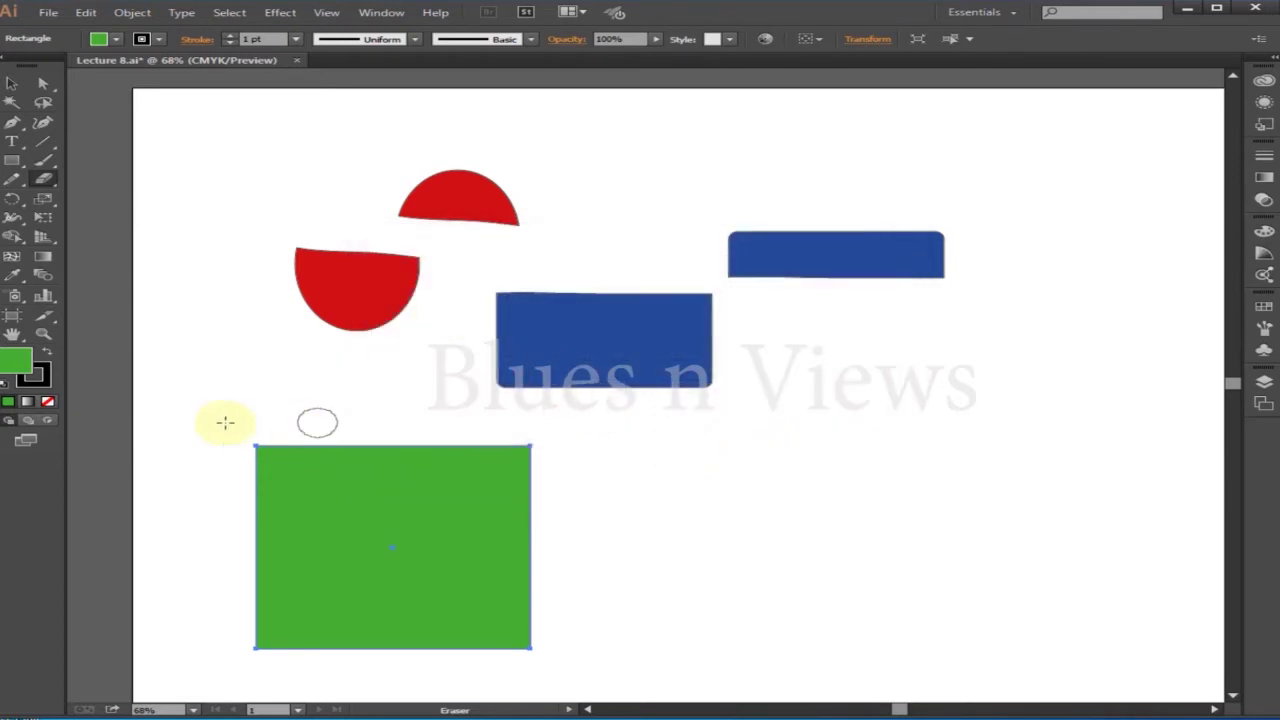
{"action": "left_click_drag", "start_coordinate": [186, 433], "coordinate": [560, 530]}
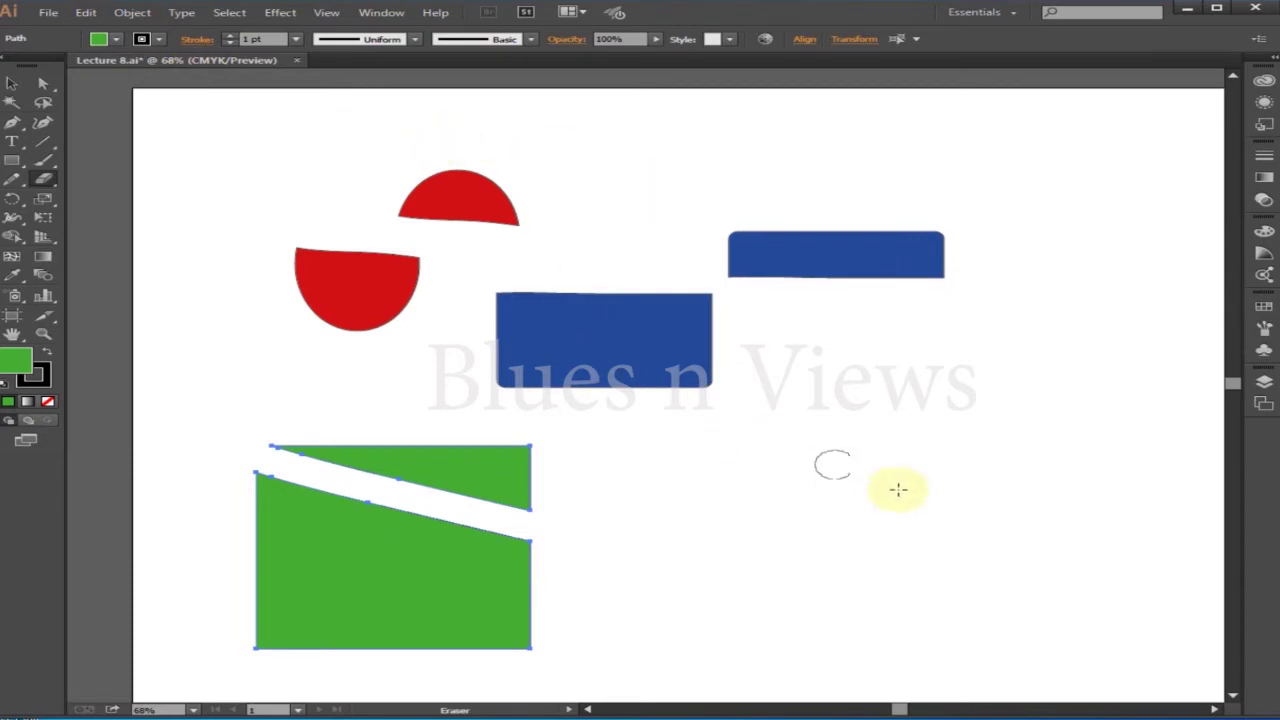
Move the two green pieces apart so that the triangle and the larger piece sit side by side.
{"action": "left_click", "coordinate": [11, 84]}
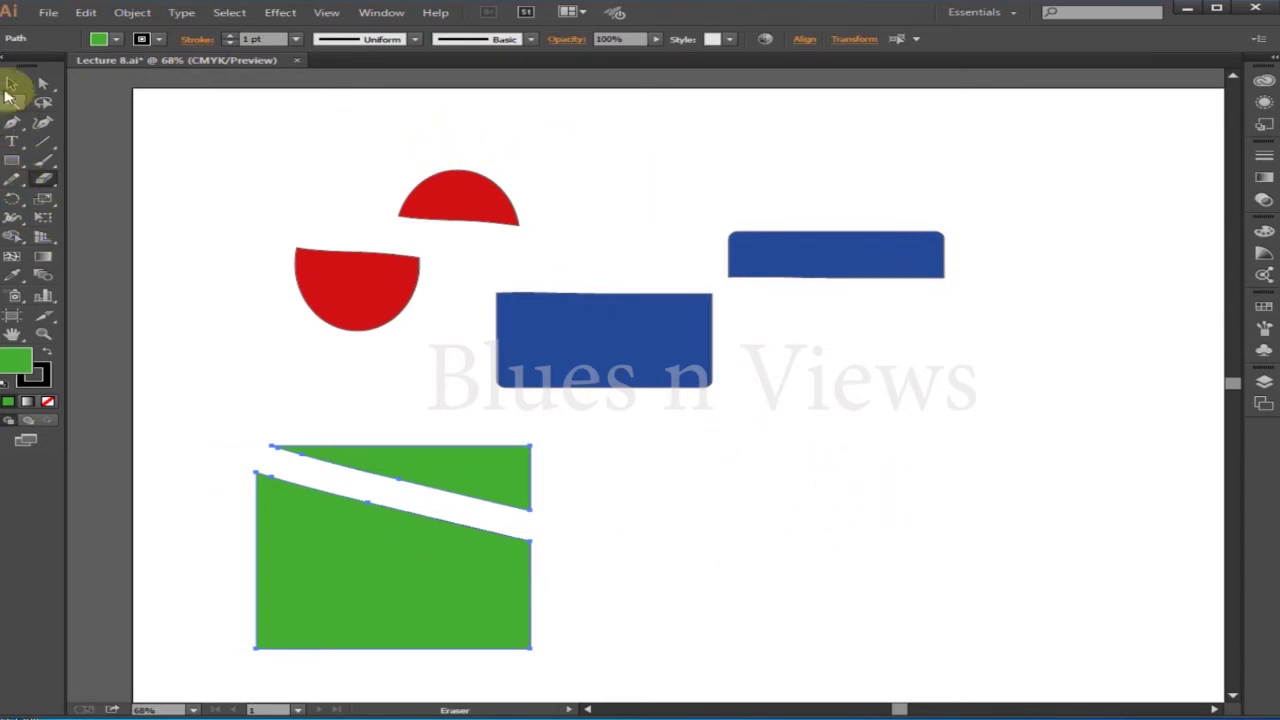
{"action": "left_click", "coordinate": [686, 509]}
{"action": "left_click_drag", "start_coordinate": [508, 474], "coordinate": [563, 470]}
{"action": "left_click_drag", "start_coordinate": [466, 580], "coordinate": [621, 597]}
{"action": "left_click_drag", "start_coordinate": [552, 480], "coordinate": [432, 452]}
{"action": "left_click_drag", "start_coordinate": [546, 584], "coordinate": [780, 530]}
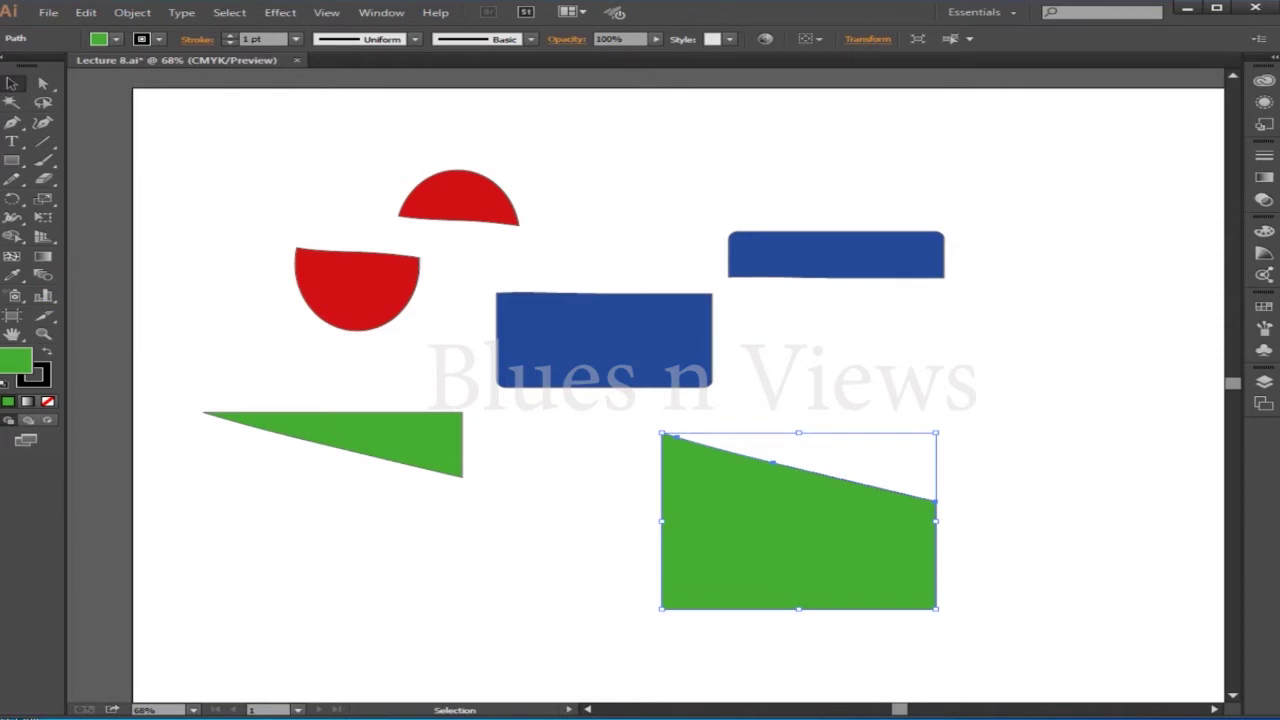
Try Eraser options with an angle of -6°, 88% roundness and a size of 74 pt, and discard them.
{"action": "key", "text": "shift+e"}
{"action": "key", "text": "Return"}
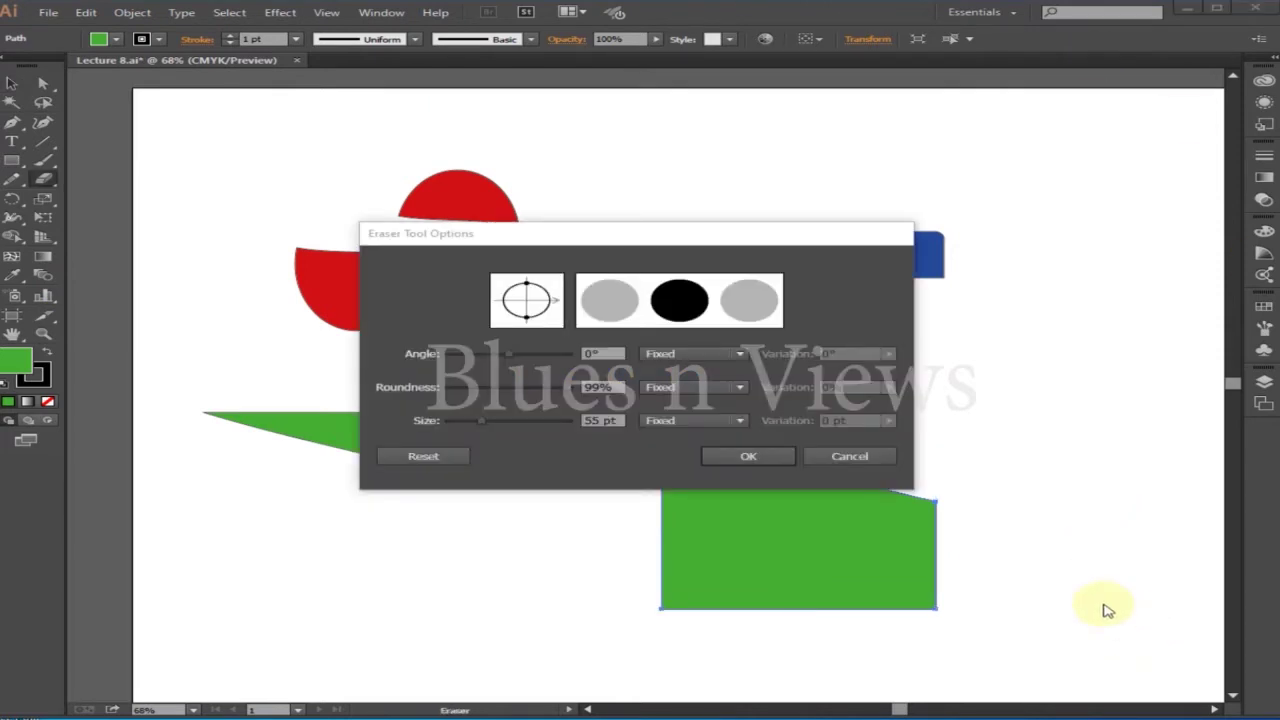
{"action": "left_click", "coordinate": [852, 455]}
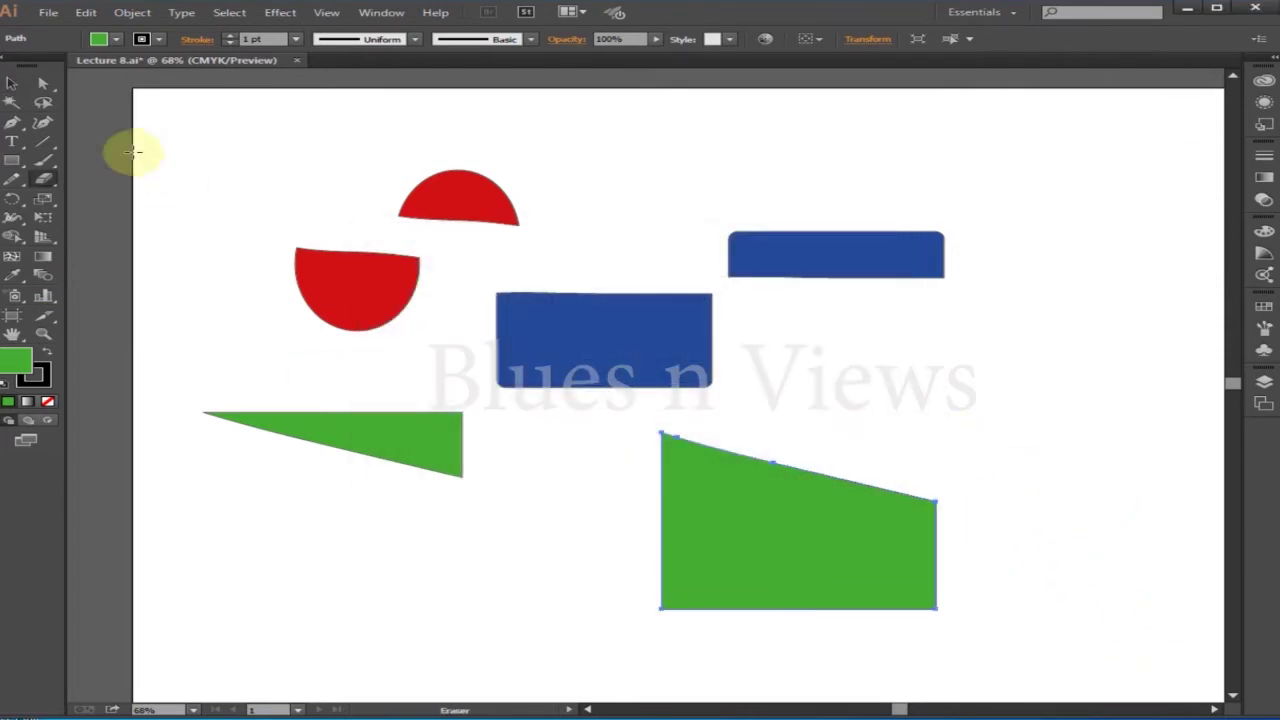
{"action": "double_click", "coordinate": [43, 182]}
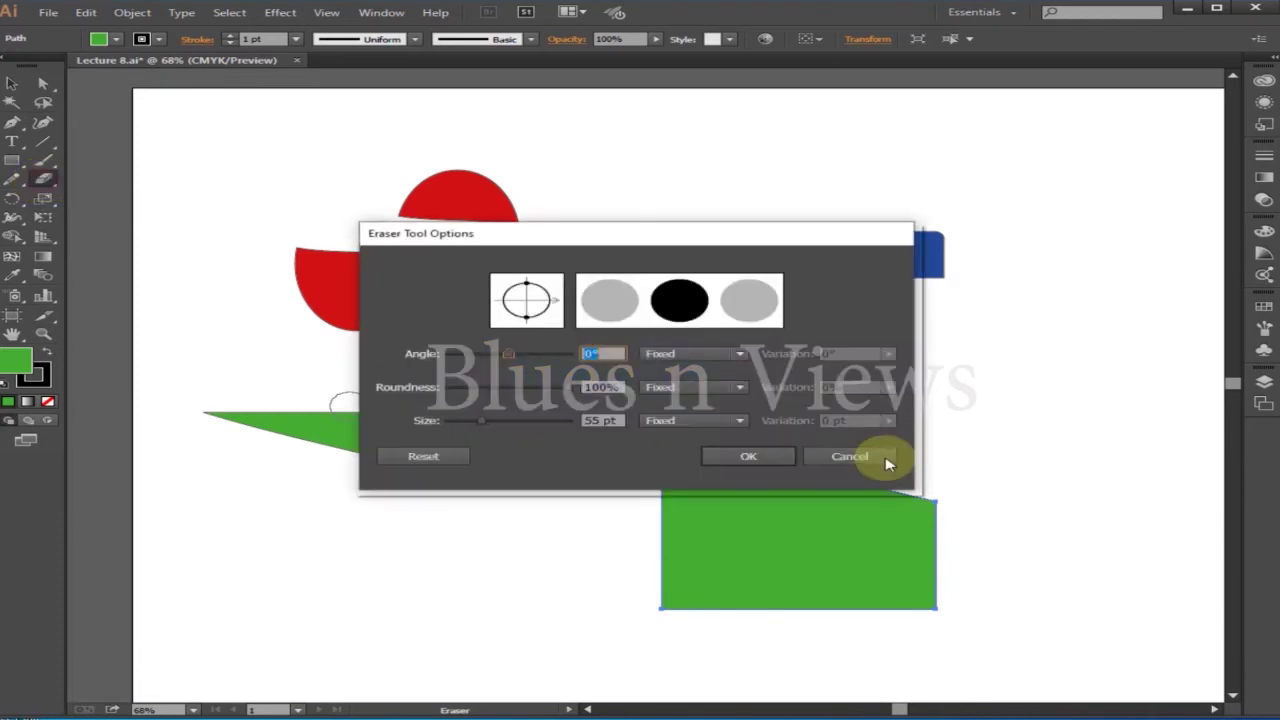
{"action": "mouse_move", "coordinate": [506, 355]}
{"action": "left_mouse_down"}
{"action": "mouse_move", "coordinate": [518, 358]}
{"action": "mouse_move", "coordinate": [497, 365]}
{"action": "left_mouse_up"}
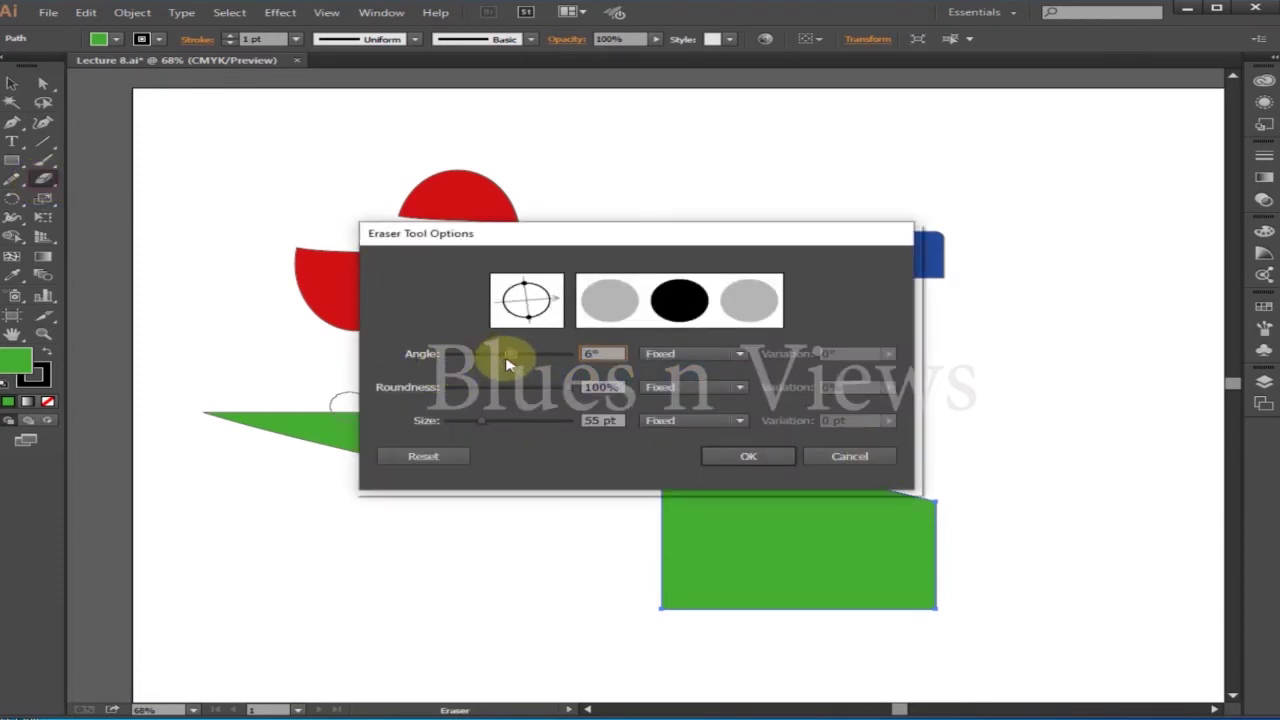
{"action": "mouse_move", "coordinate": [506, 365]}
{"action": "left_mouse_down"}
{"action": "mouse_move", "coordinate": [503, 380]}
{"action": "mouse_move", "coordinate": [548, 400]}
{"action": "mouse_move", "coordinate": [522, 392]}
{"action": "mouse_move", "coordinate": [551, 391]}
{"action": "left_mouse_up"}
{"action": "mouse_move", "coordinate": [484, 425]}
{"action": "left_mouse_down"}
{"action": "mouse_move", "coordinate": [550, 437]}
{"action": "mouse_move", "coordinate": [496, 440]}
{"action": "left_mouse_up"}
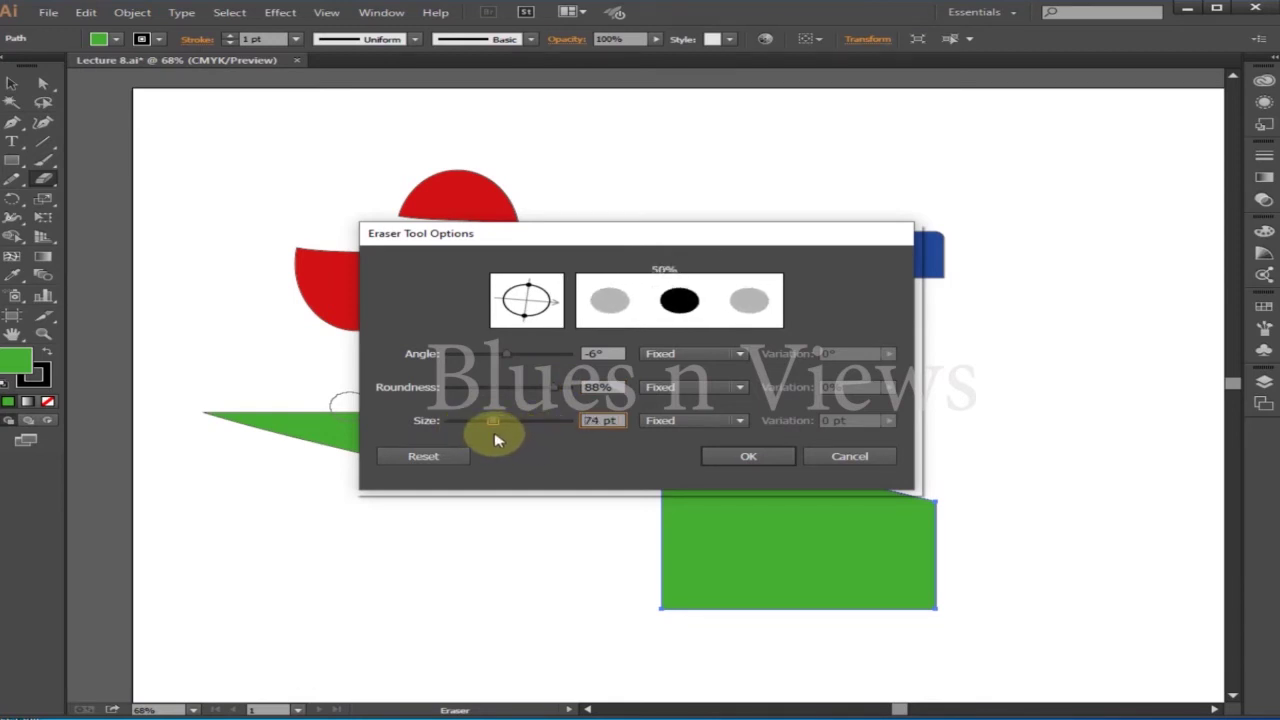
{"action": "left_click", "coordinate": [871, 457]}
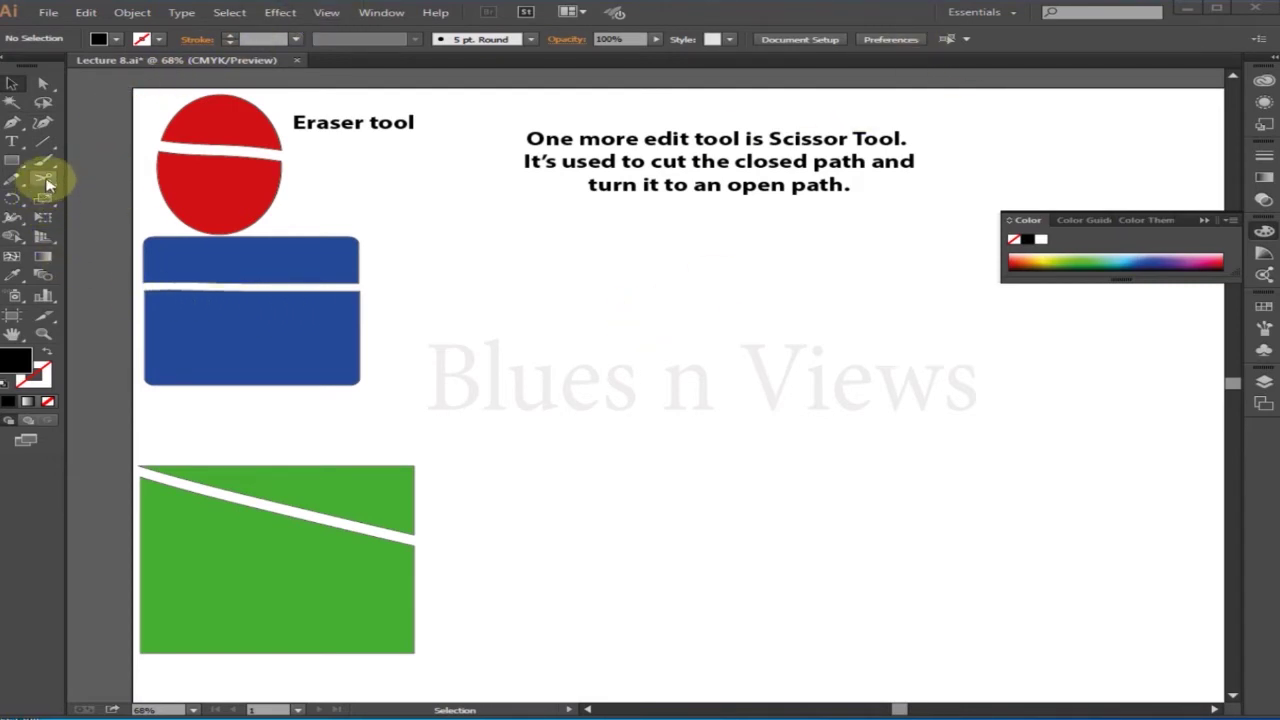
Draw a rectangle with no fill and the default black stroke below the Scissor Tool text.
{"action": "left_click", "coordinate": [12, 162]}
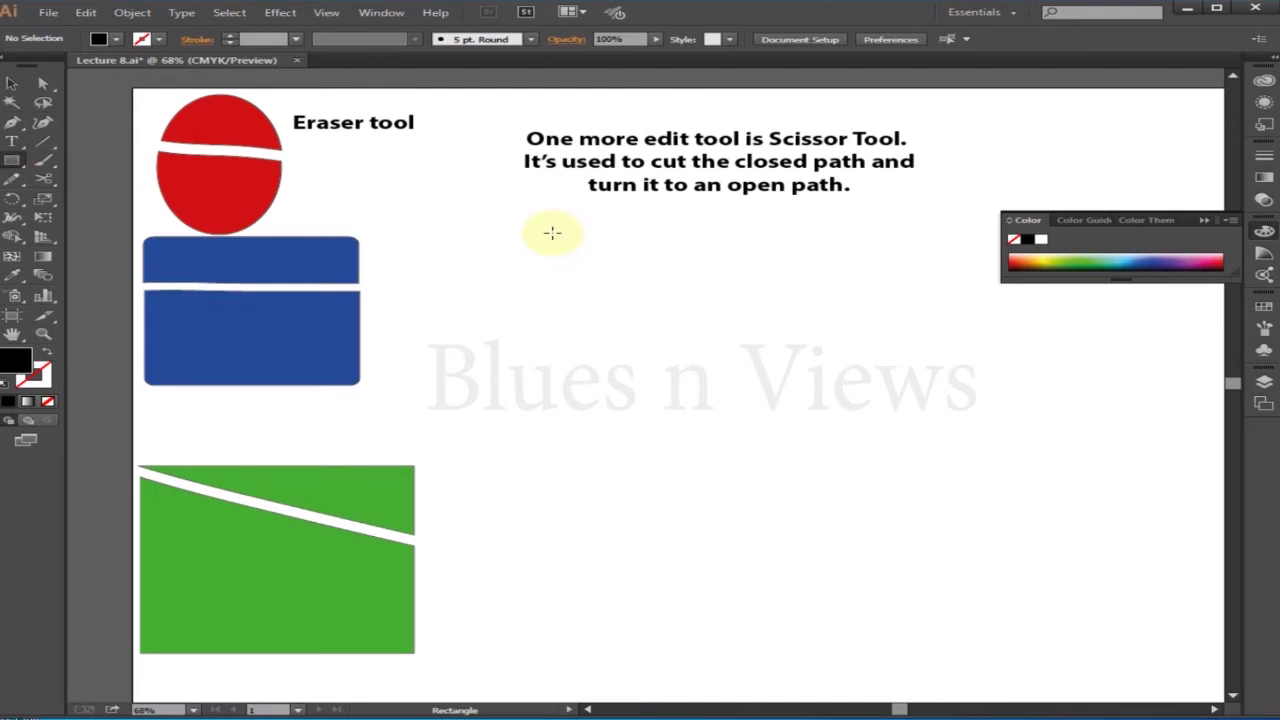
{"action": "left_click", "coordinate": [6, 383]}
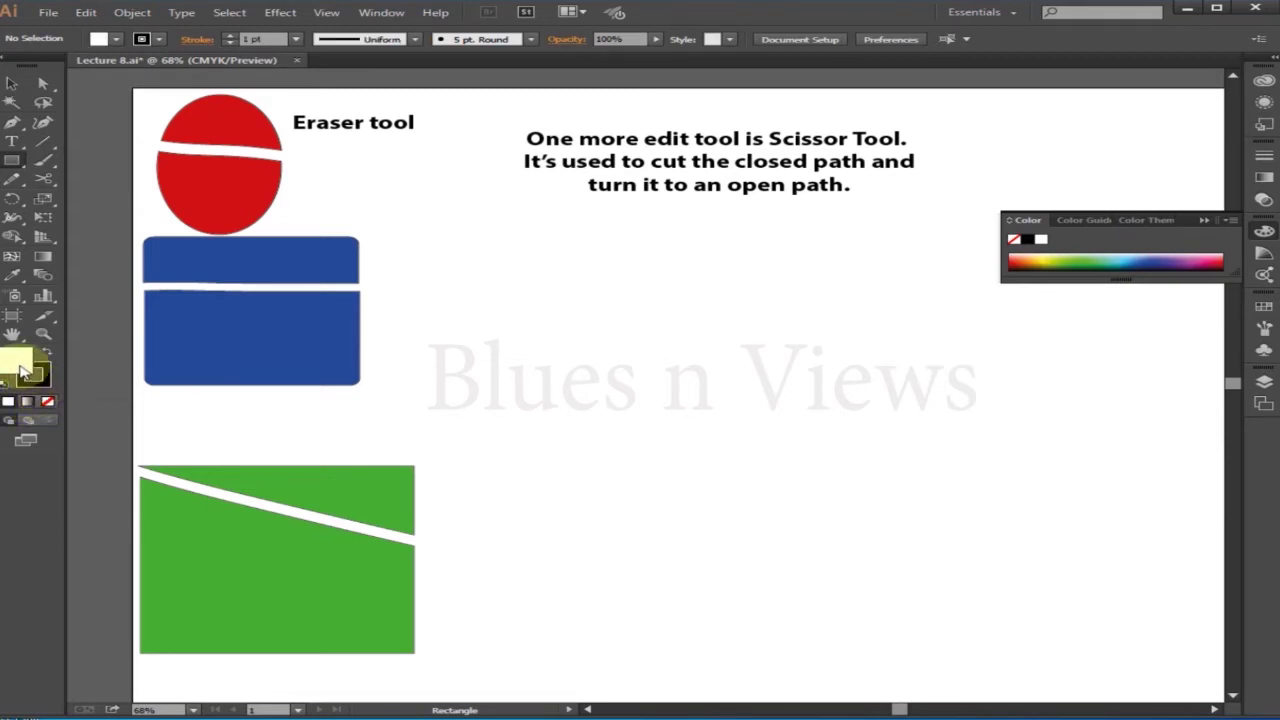
{"action": "left_click", "coordinate": [48, 403]}
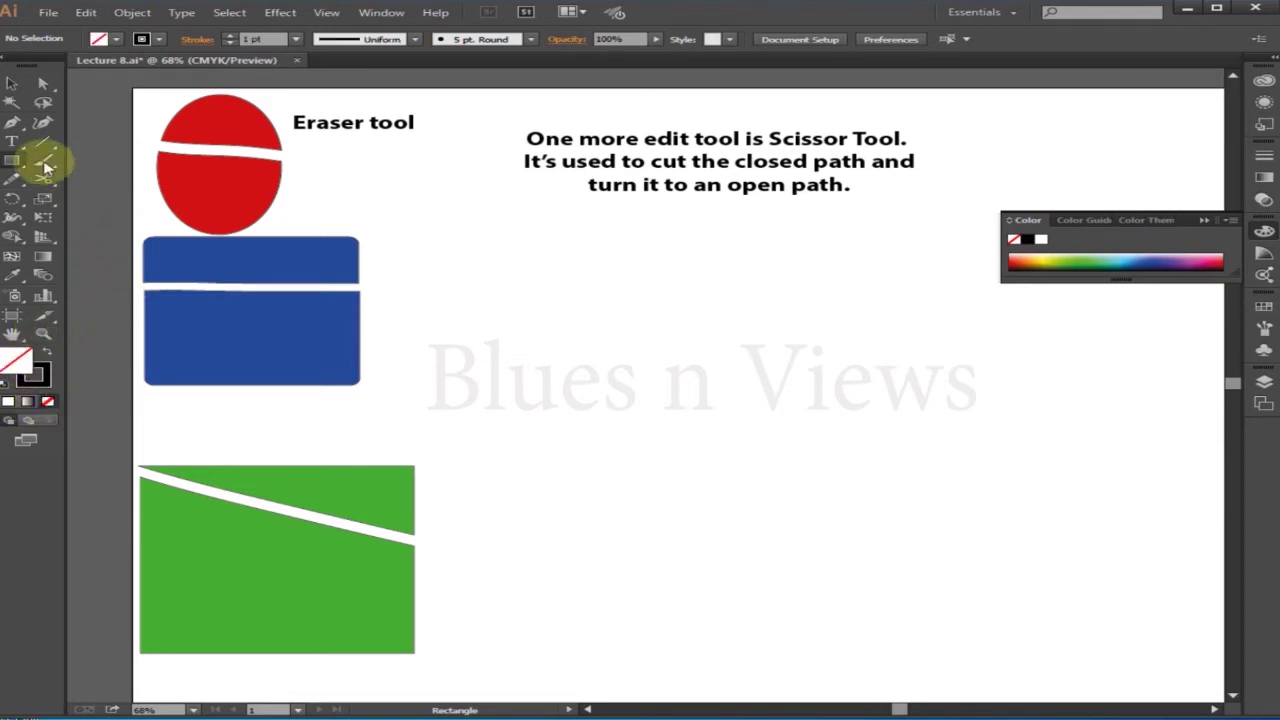
{"action": "mouse_move", "coordinate": [509, 248]}
{"action": "left_mouse_down"}
{"action": "mouse_move", "coordinate": [771, 357]}
{"action": "mouse_move", "coordinate": [792, 424]}
{"action": "left_mouse_up"}
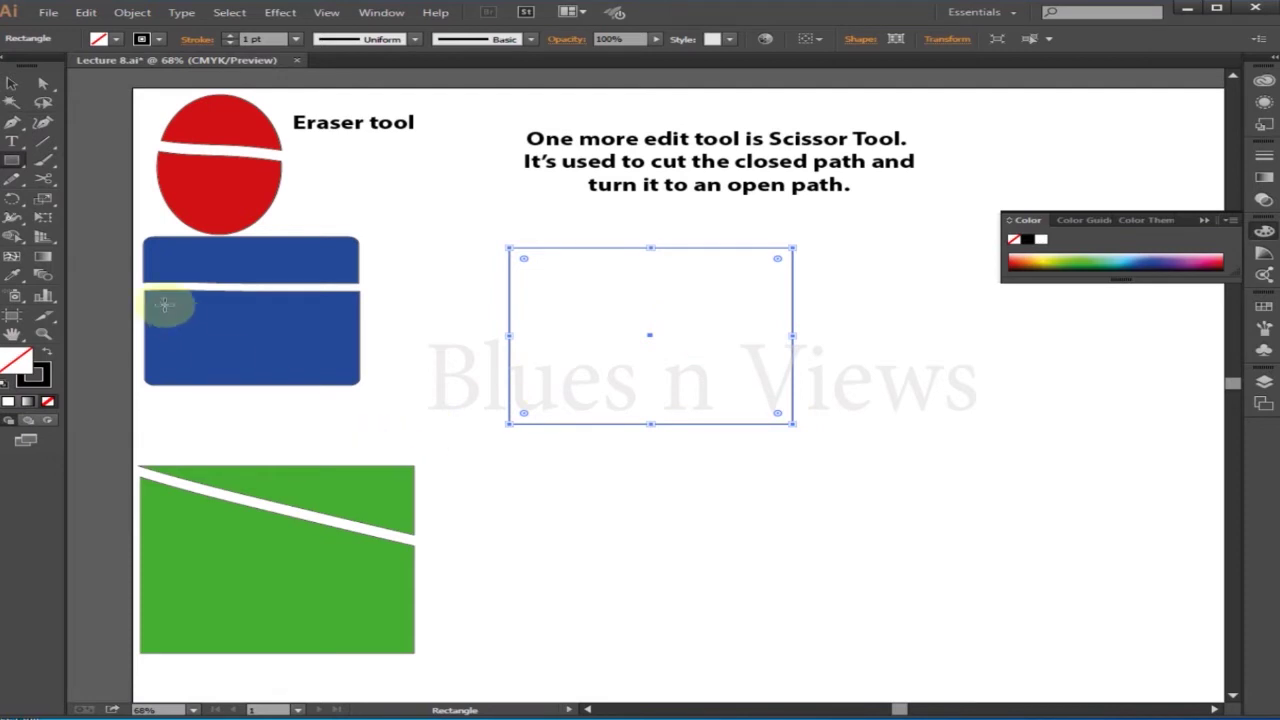
Cut the rectangle's upper edge open with the Scissors tool and pull the two loose ends apart.
{"action": "left_click", "coordinate": [43, 181]}
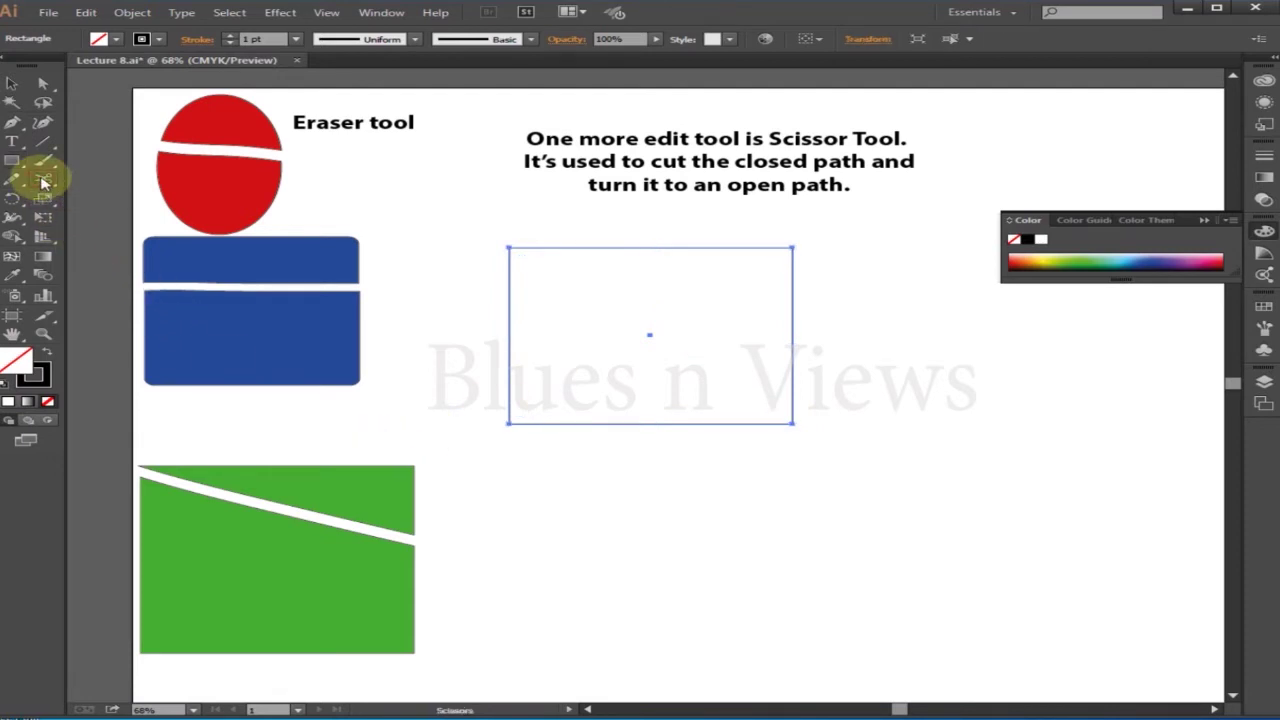
{"action": "left_click", "coordinate": [608, 247]}
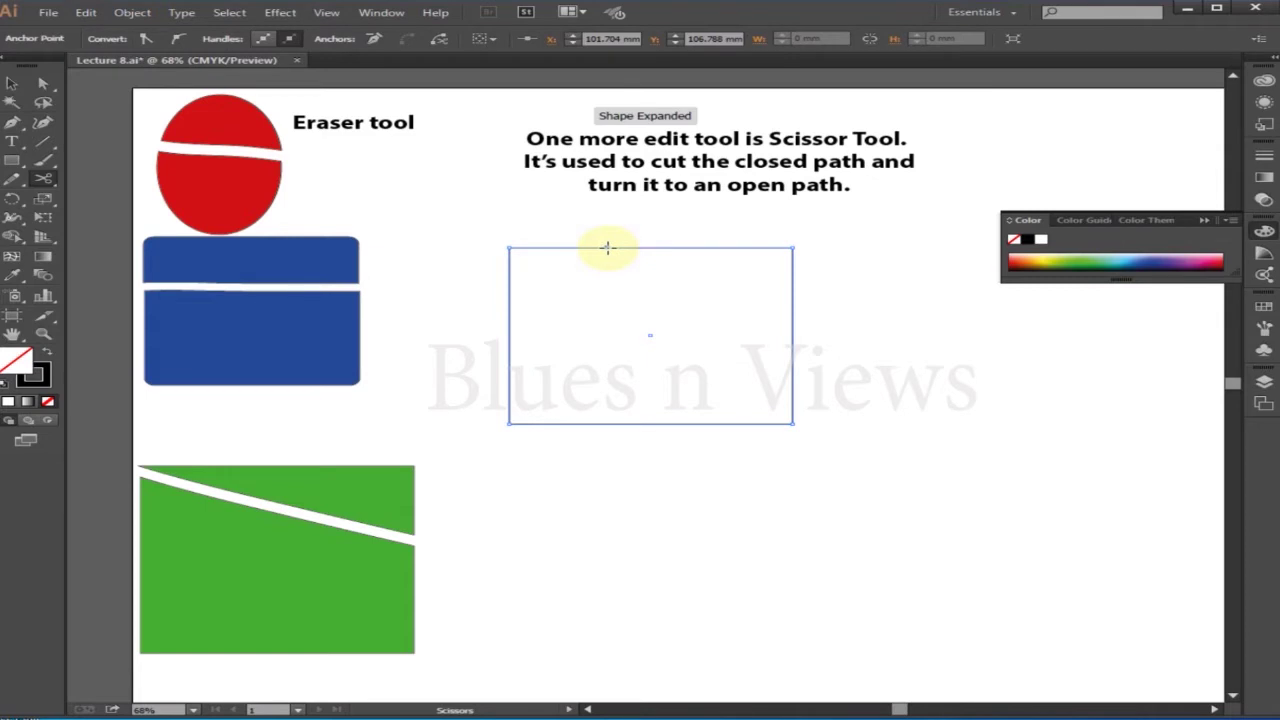
{"action": "left_click", "coordinate": [47, 88]}
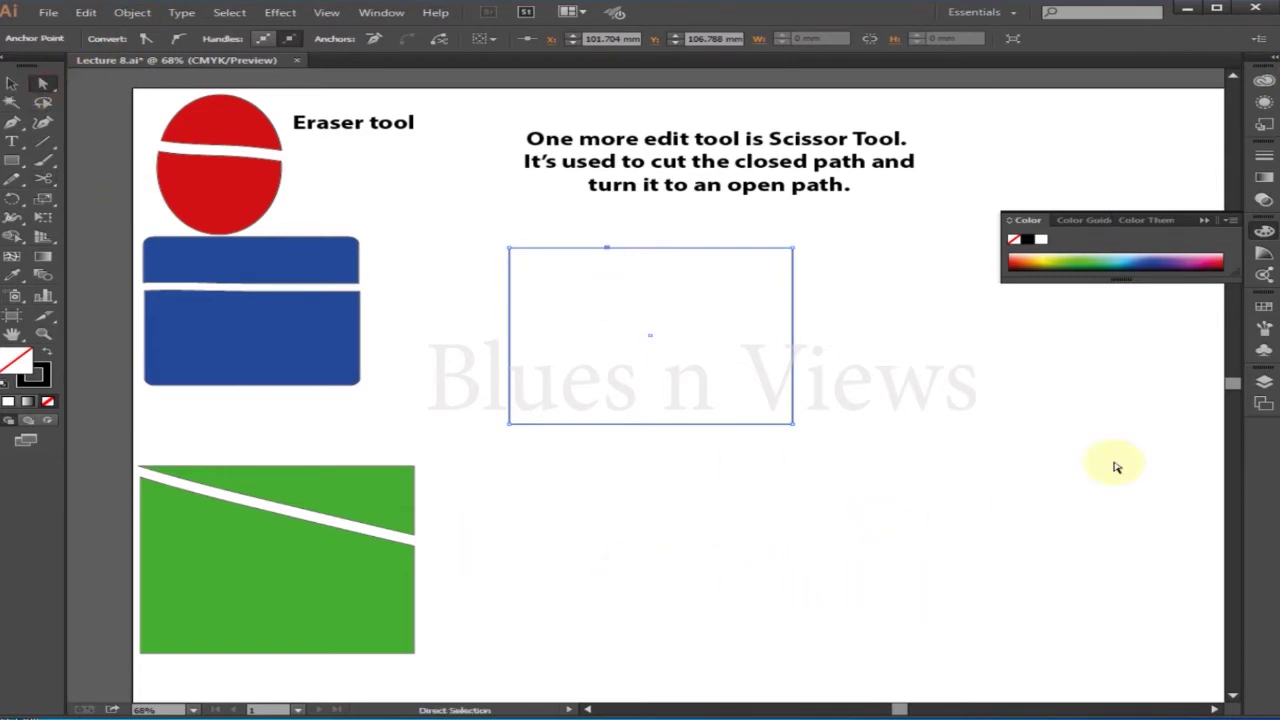
{"action": "left_click", "coordinate": [615, 251]}
{"action": "left_click_drag", "start_coordinate": [608, 251], "coordinate": [553, 203]}
{"action": "left_click_drag", "start_coordinate": [609, 251], "coordinate": [616, 311]}
{"action": "left_click_drag", "start_coordinate": [554, 201], "coordinate": [536, 231]}
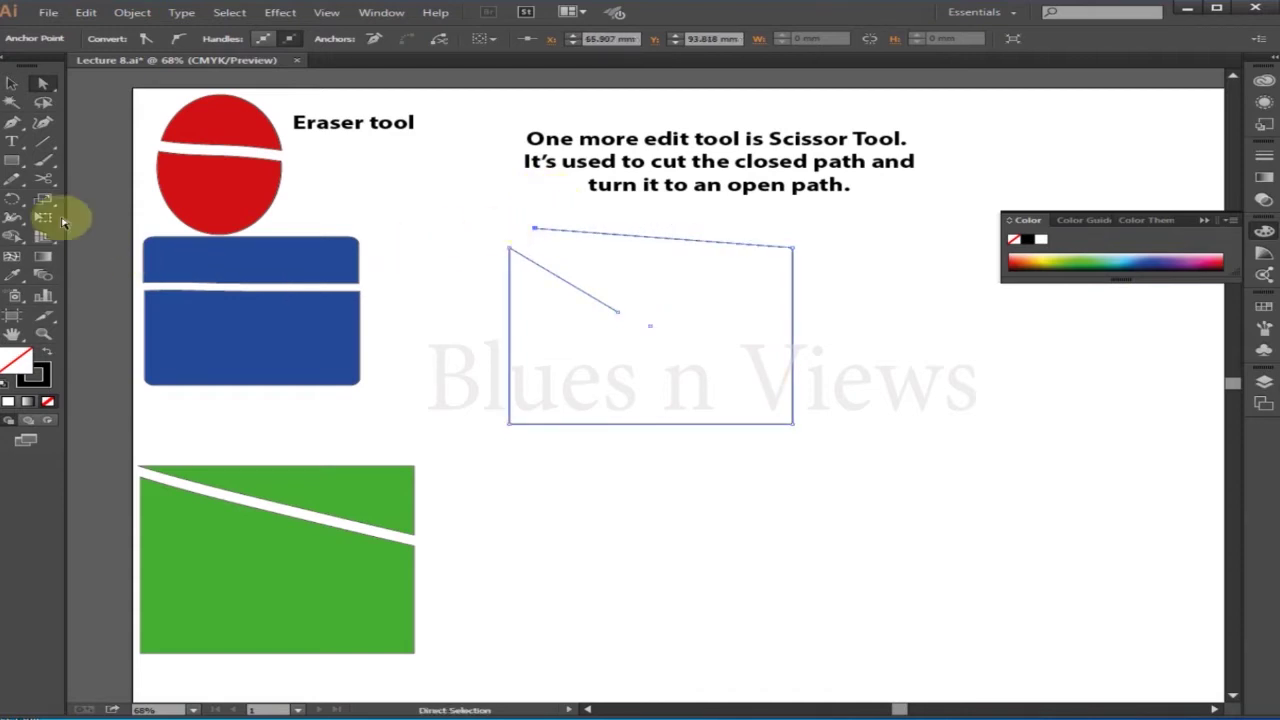
Draw a circle below the cut rectangle and cut its path at the upper left and upper right with the Scissors tool.
{"action": "left_click_drag", "start_coordinate": [26, 170], "coordinate": [58, 198]}
{"action": "mouse_move", "coordinate": [533, 453]}
{"action": "left_mouse_down"}
{"action": "mouse_move", "coordinate": [689, 577]}
{"action": "mouse_move", "coordinate": [705, 616]}
{"action": "left_mouse_up"}
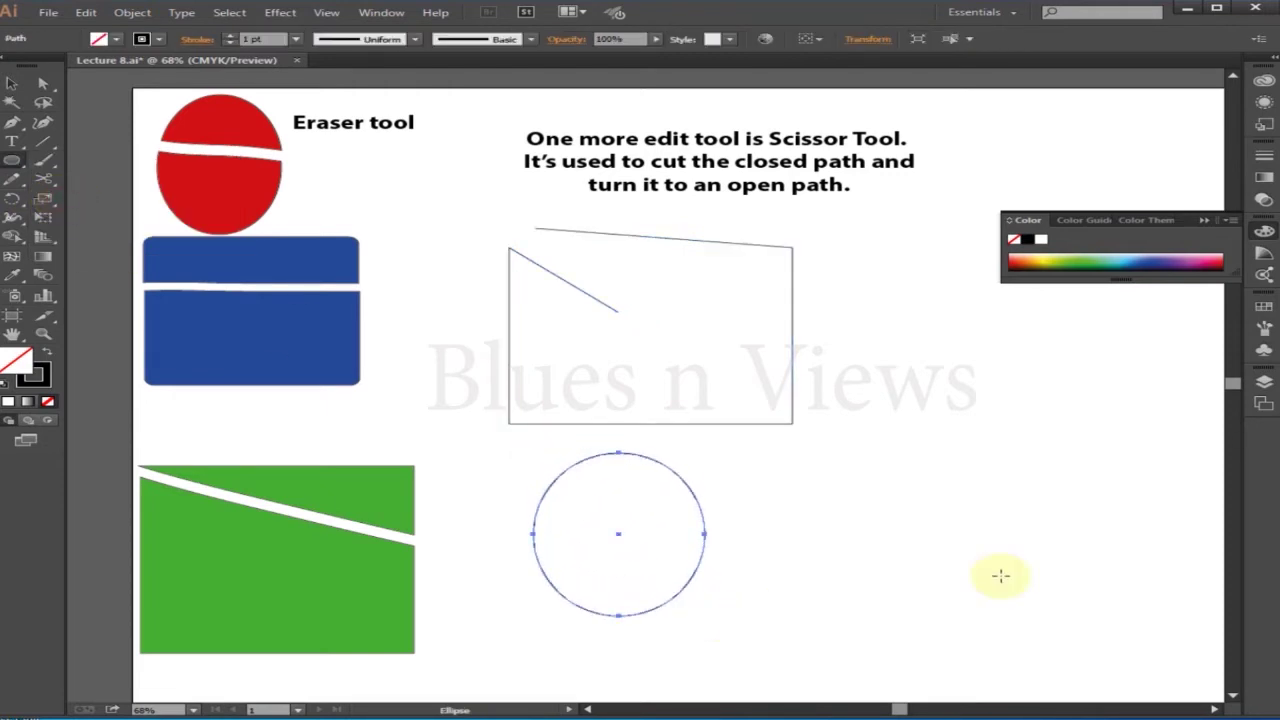
{"action": "left_click", "coordinate": [44, 178]}
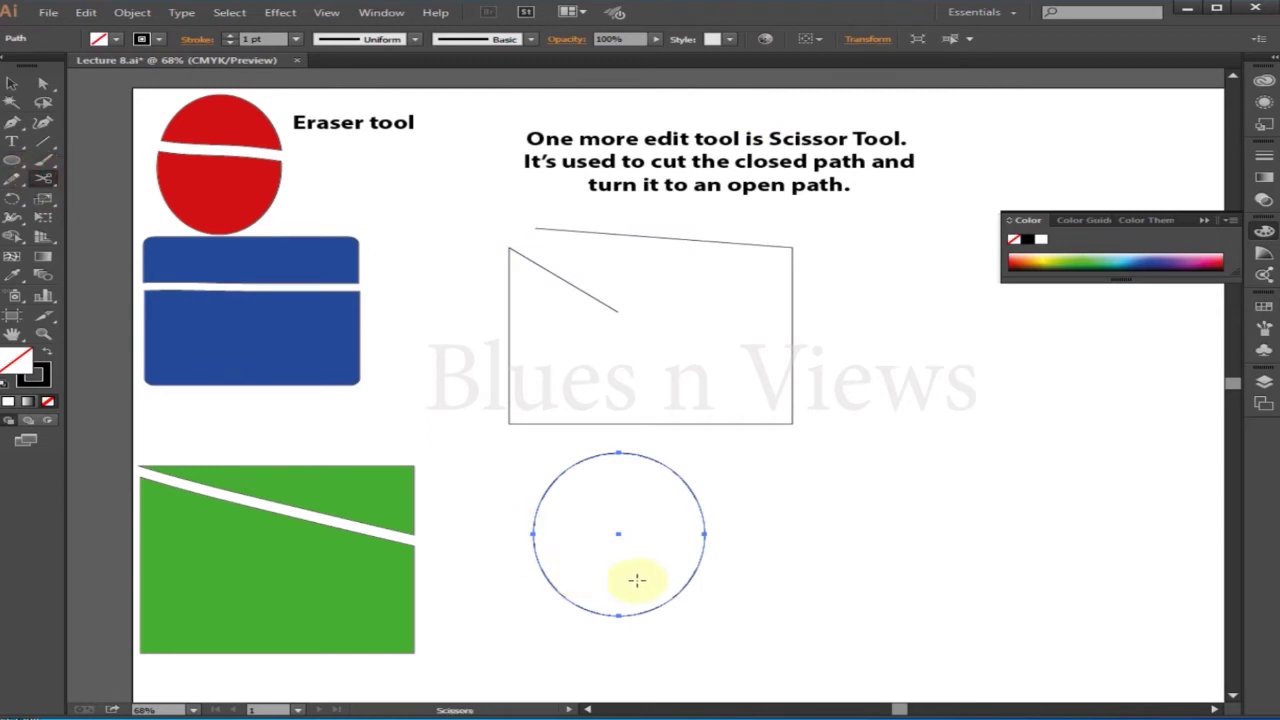
{"action": "left_click", "coordinate": [553, 484]}
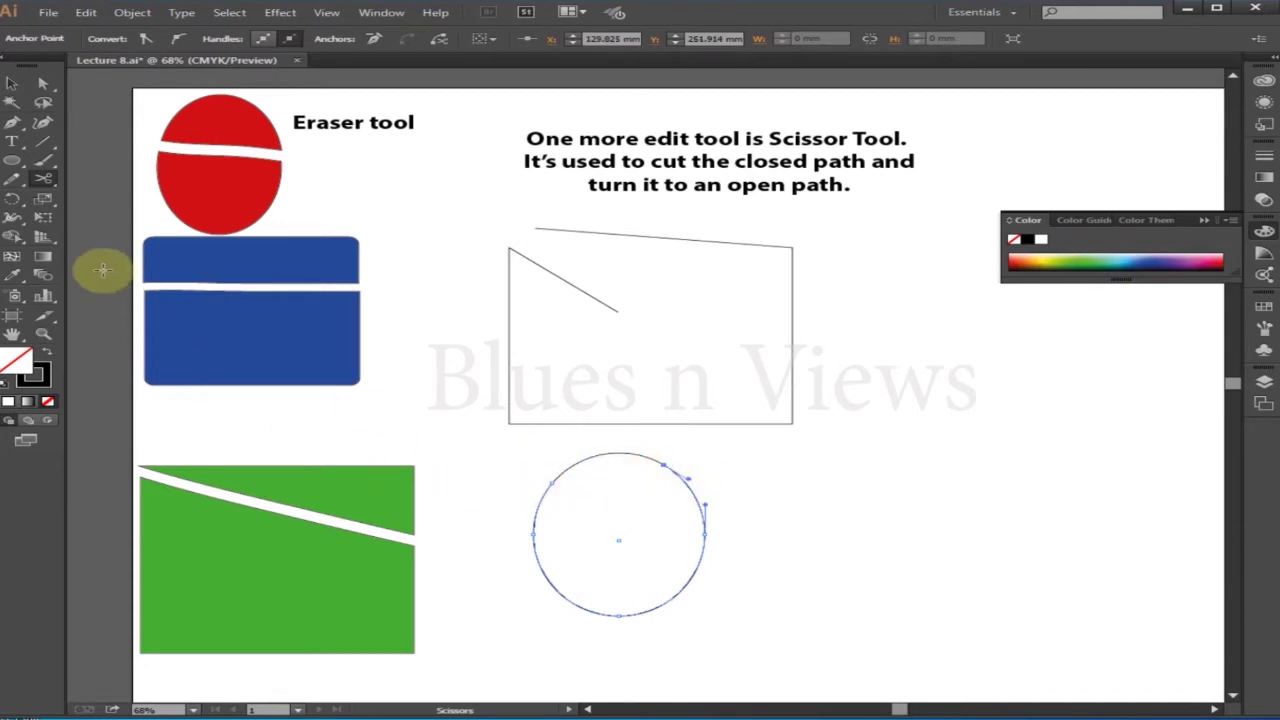
Move the cut points of the circle out of place with Direct Selection to distort its upper arc.
{"action": "left_click", "coordinate": [43, 83]}
{"action": "left_click", "coordinate": [878, 518]}
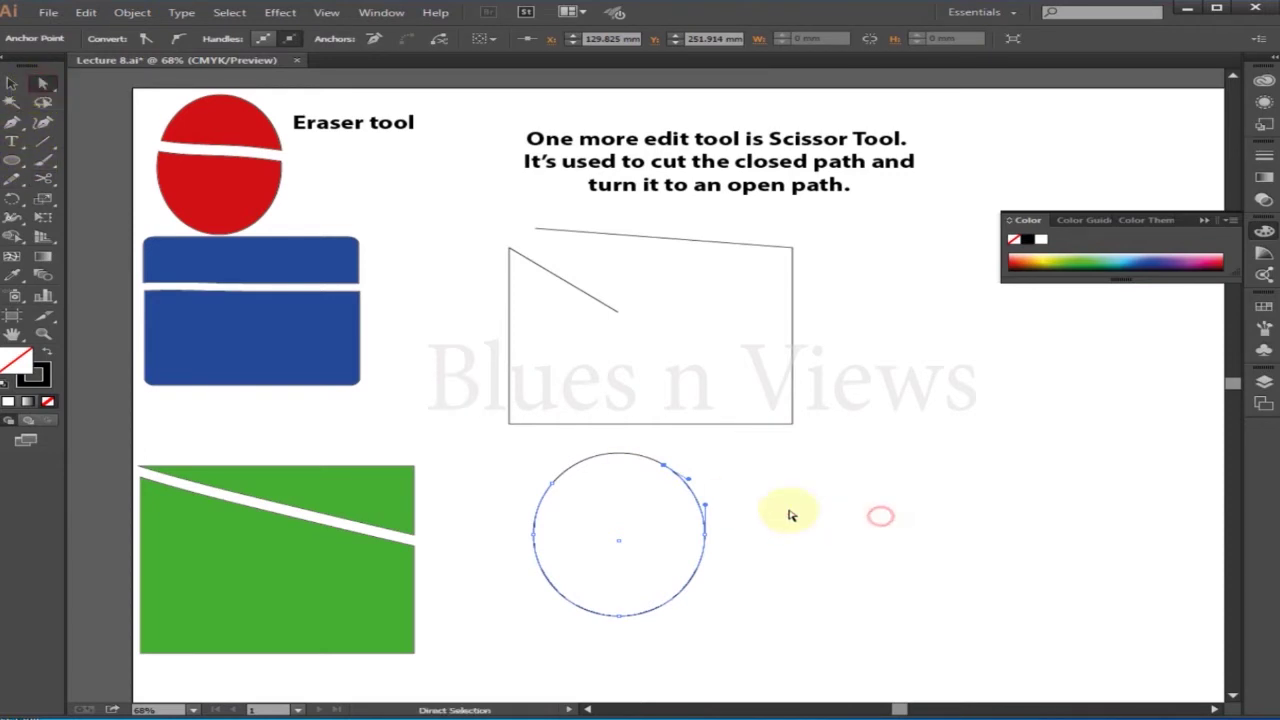
{"action": "left_click", "coordinate": [669, 475]}
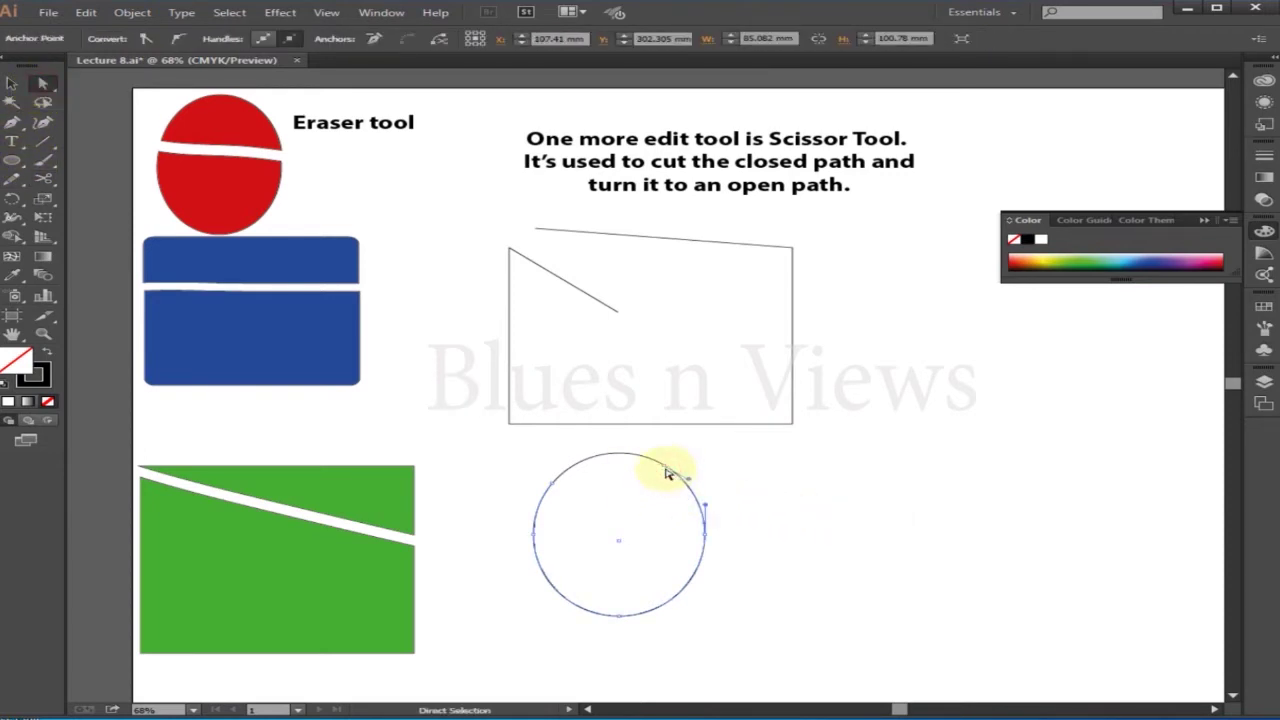
{"action": "key", "text": "n"}
{"action": "mouse_move", "coordinate": [686, 452]}
{"action": "left_mouse_down"}
{"action": "mouse_move", "coordinate": [543, 520]}
{"action": "mouse_move", "coordinate": [535, 545]}
{"action": "left_mouse_up"}
Draw a small hexagon beside the distorted circle and cut its upper-right edge with the Scissors tool.
{"action": "left_click_drag", "start_coordinate": [765, 476], "coordinate": [800, 513]}
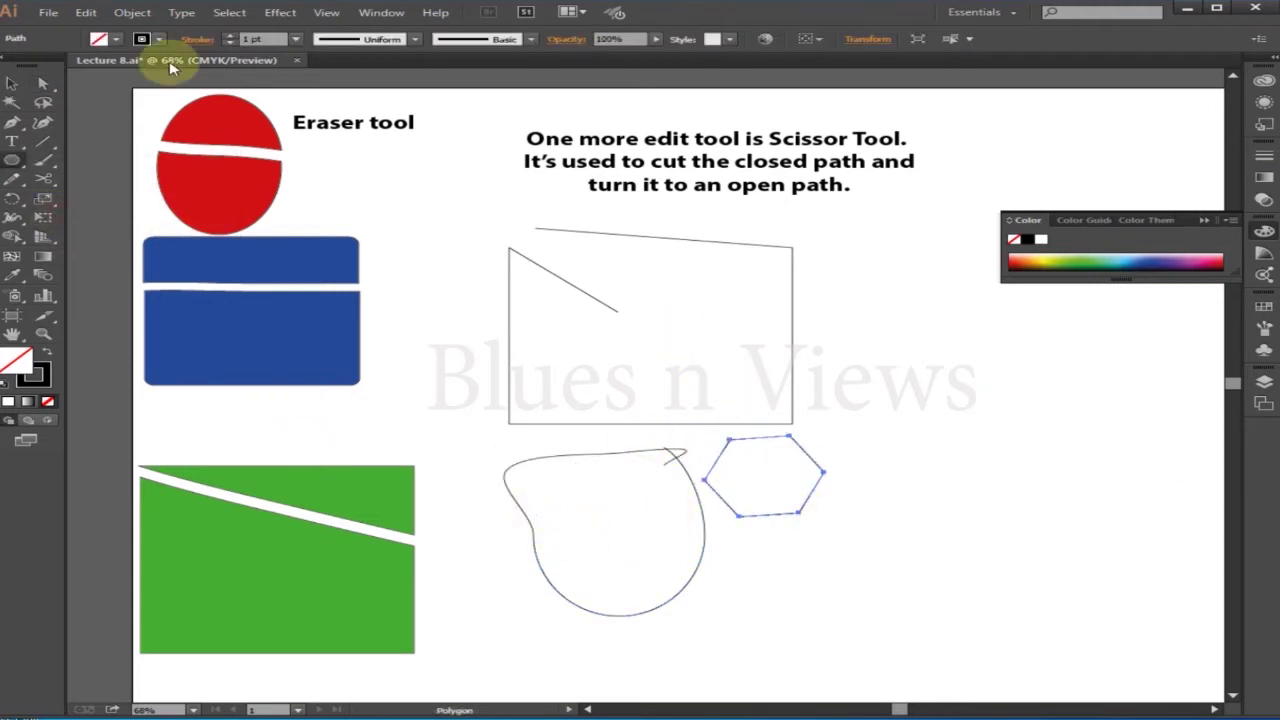
{"action": "left_click", "coordinate": [45, 179]}
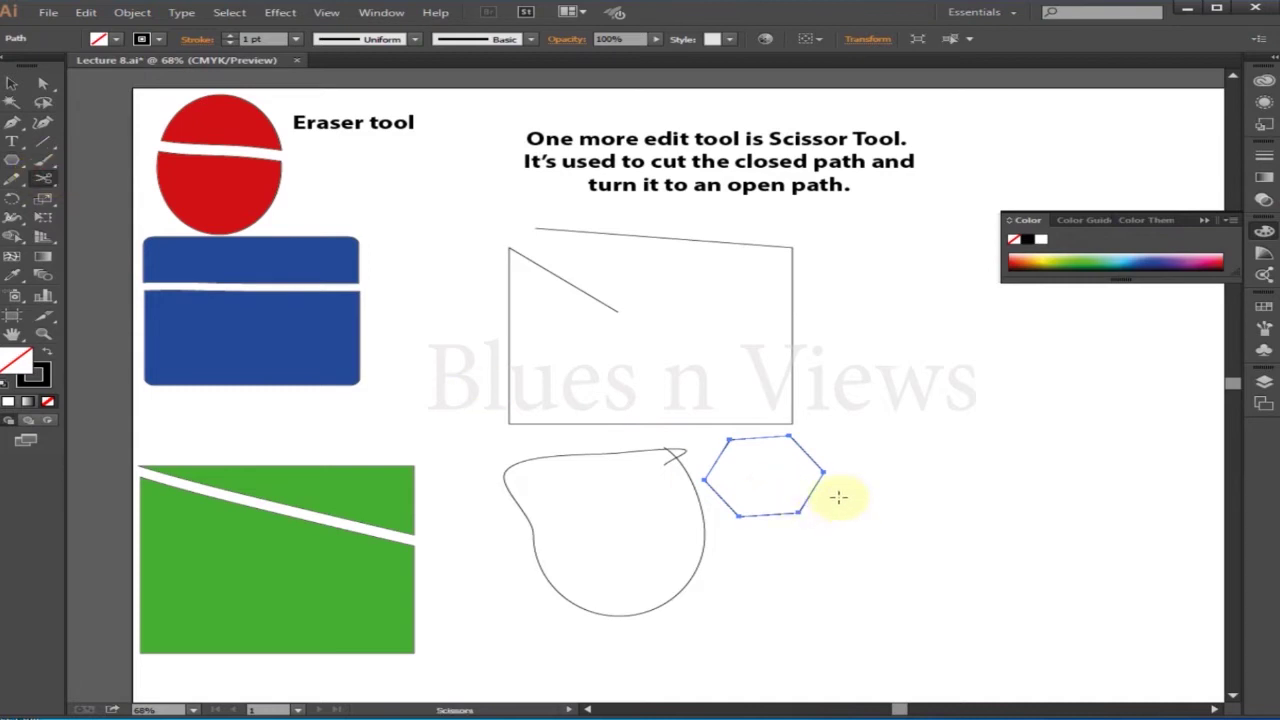
{"action": "left_click", "coordinate": [807, 455]}
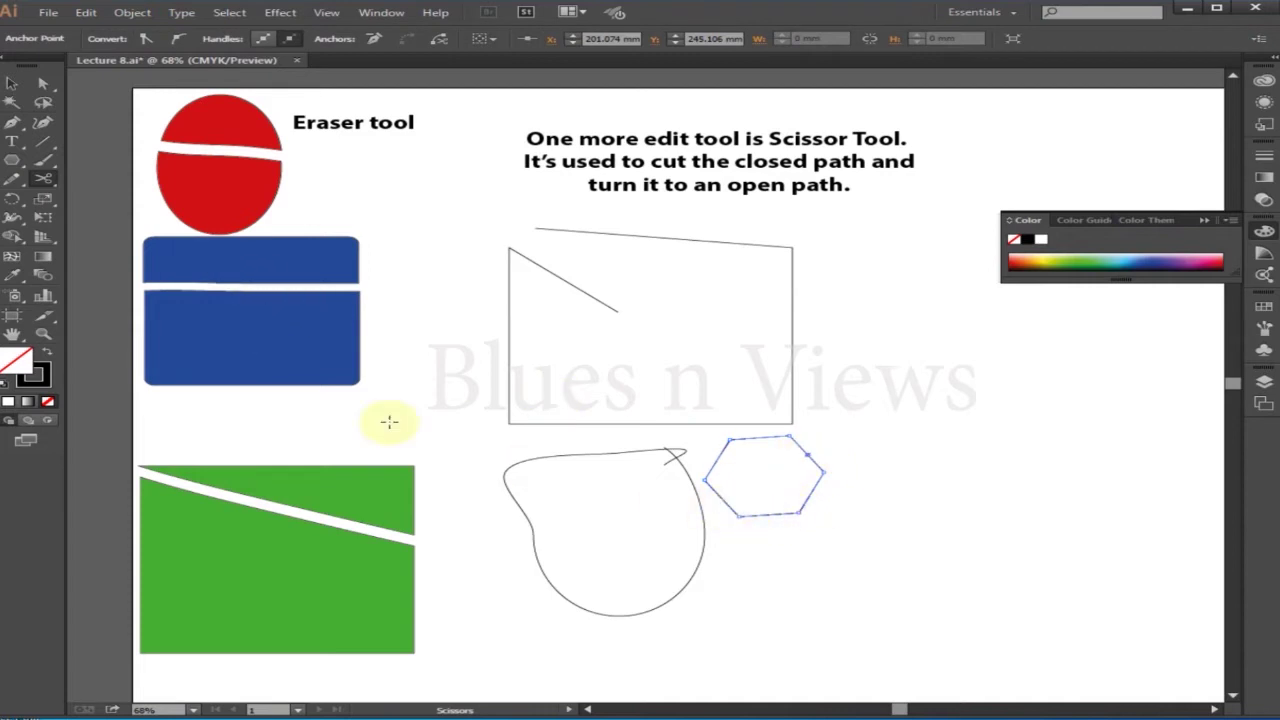
Pull one loose end inside the hexagon and place the other end close to its upper-right corner.
{"action": "left_click", "coordinate": [43, 83]}
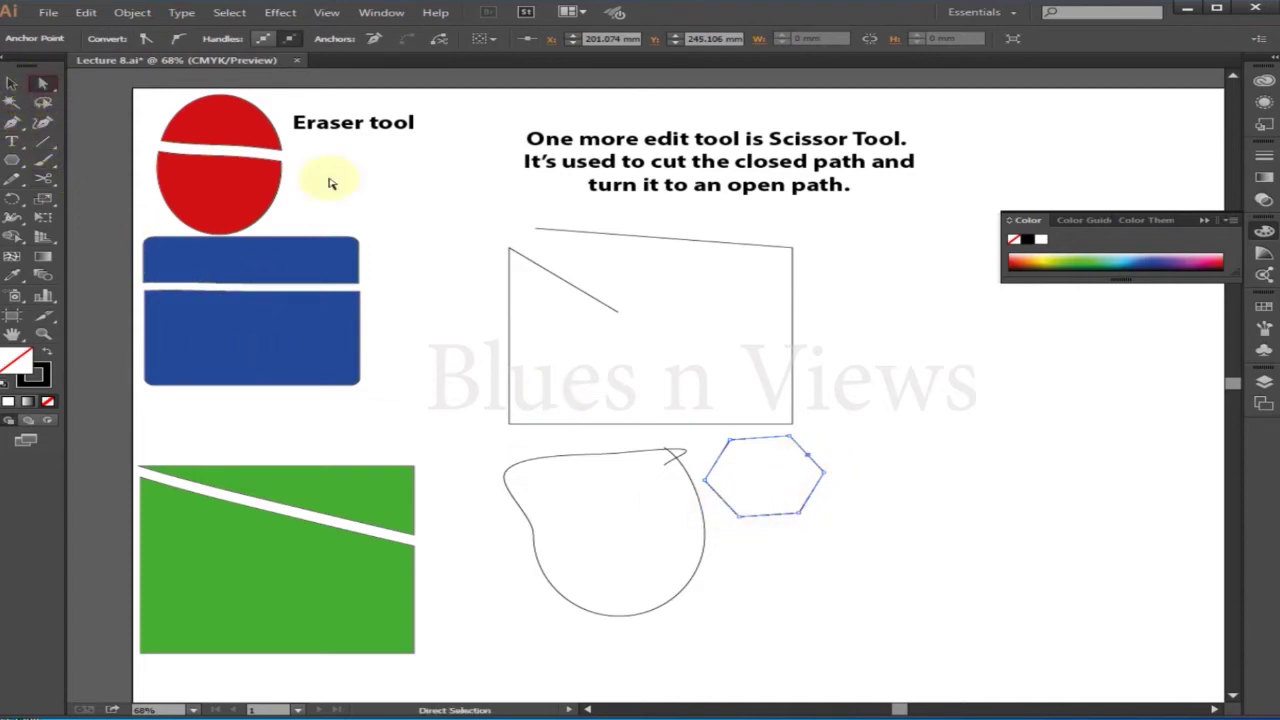
{"action": "left_click_drag", "start_coordinate": [809, 456], "coordinate": [842, 422]}
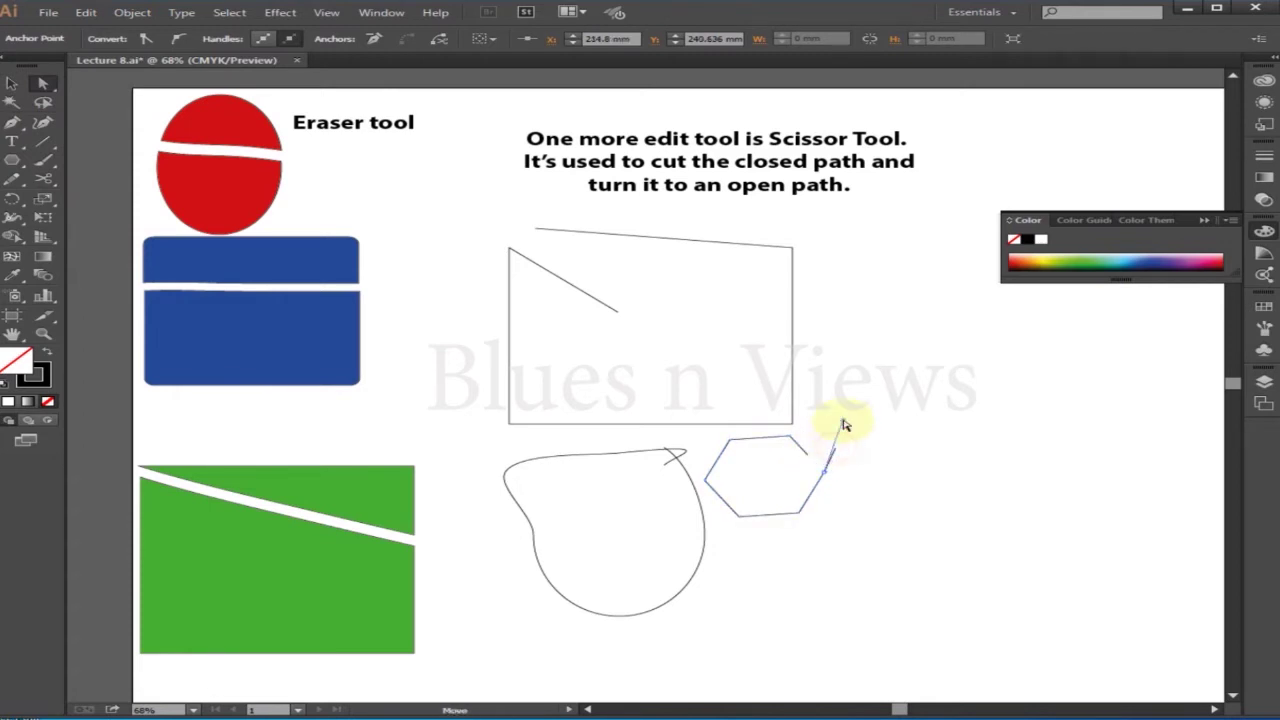
{"action": "left_click_drag", "start_coordinate": [783, 497], "coordinate": [779, 492]}
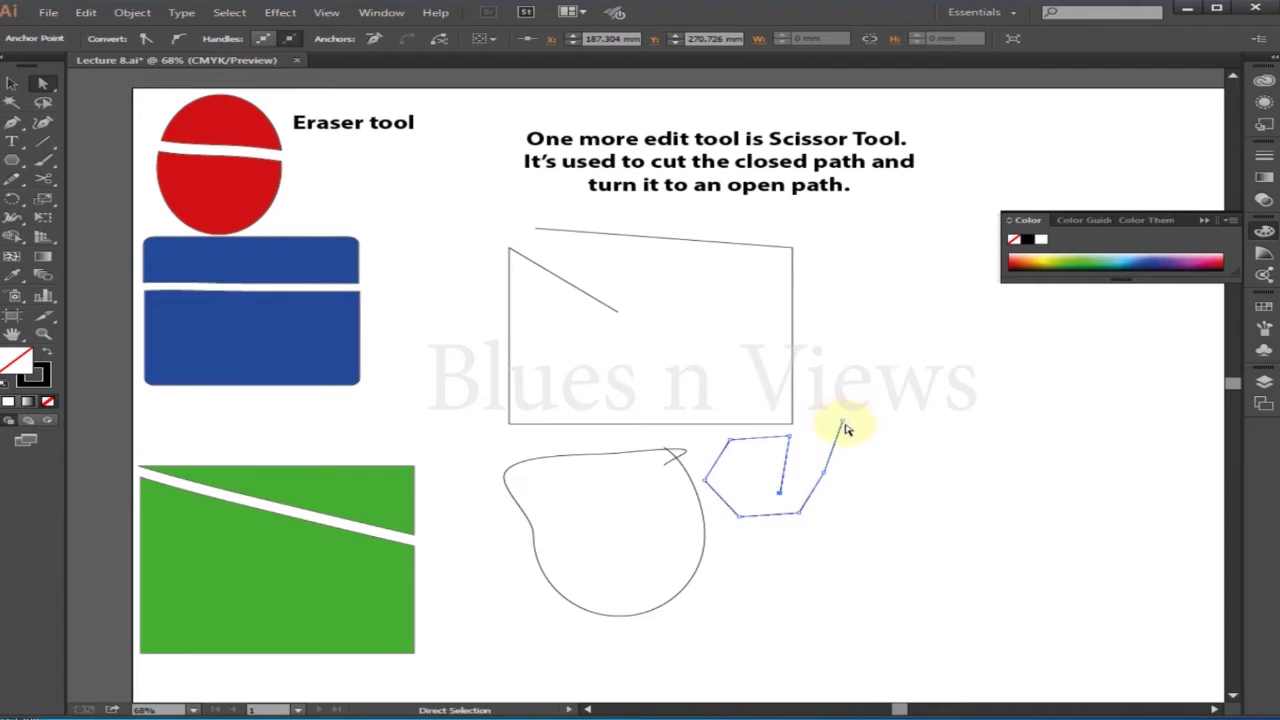
{"action": "left_click_drag", "start_coordinate": [843, 425], "coordinate": [794, 433]}
Cut the lower blue piece into two parts with Scissors cuts on its upper and lower edges.
{"action": "key", "text": "c"}
{"action": "left_click", "coordinate": [283, 291]}
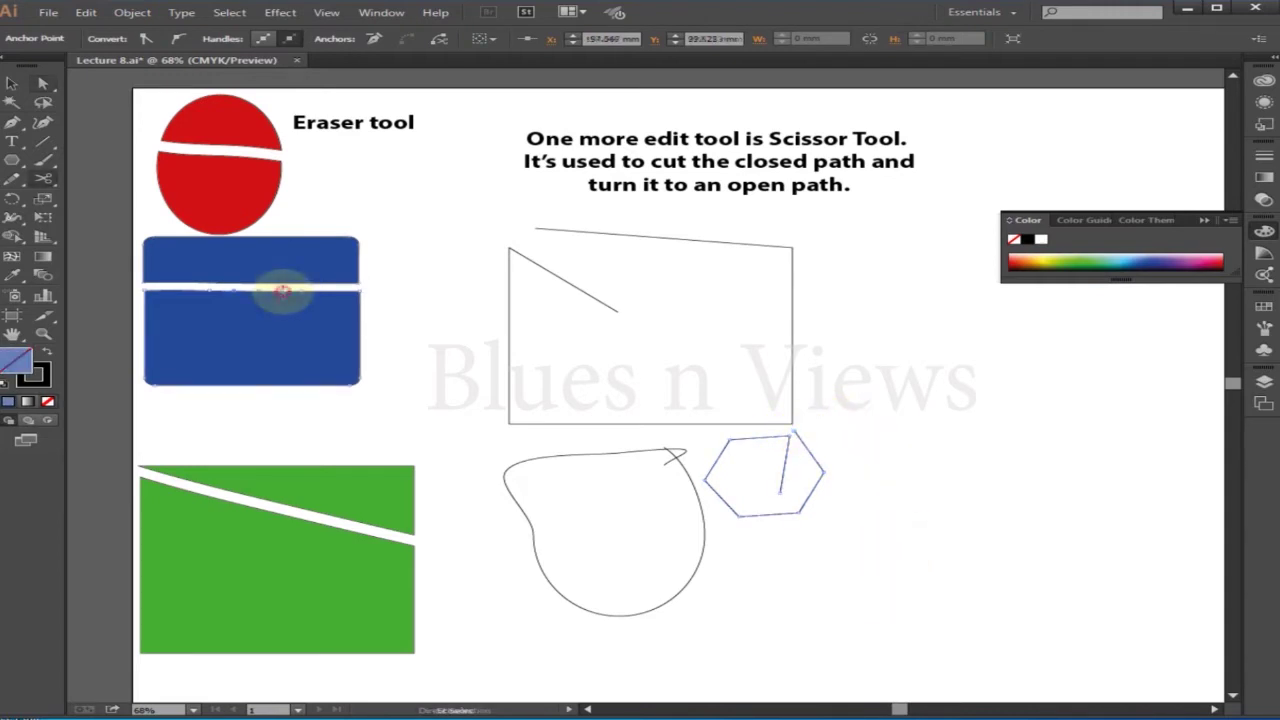
{"action": "left_click", "coordinate": [284, 385]}
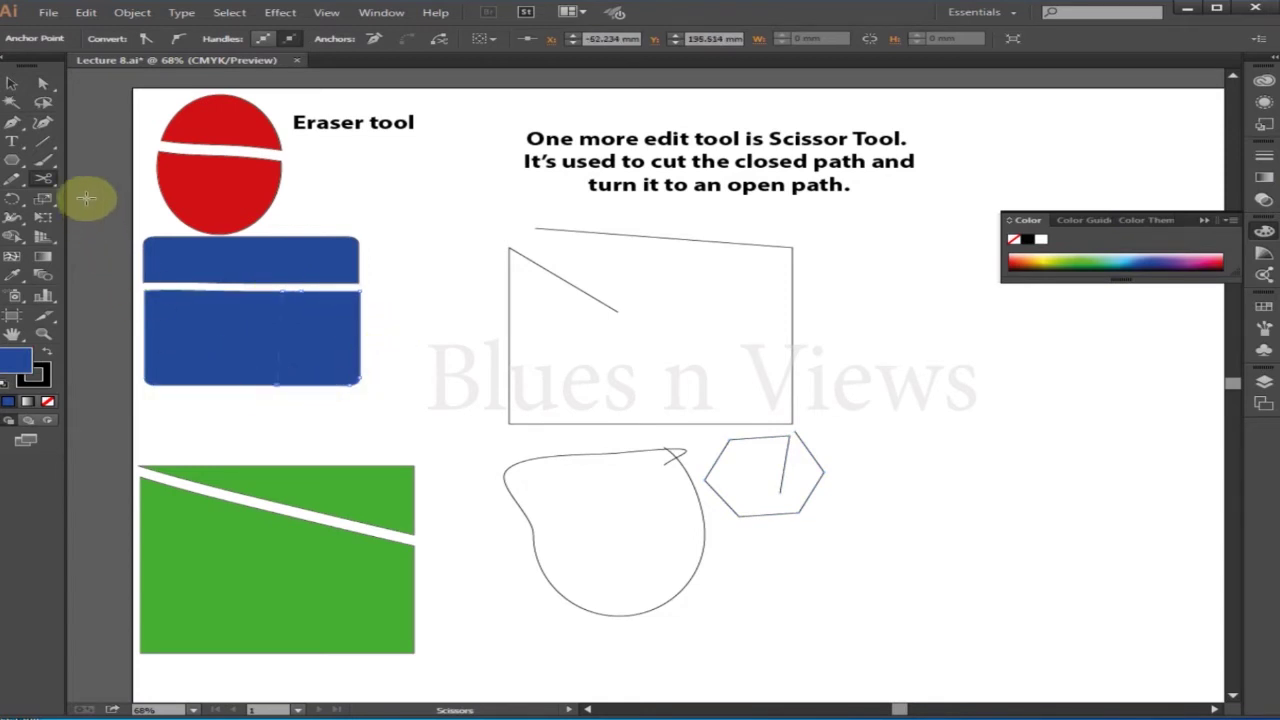
Move the anchor points along the cut in the lower blue piece so that a slanted gap separates its two parts.
{"action": "left_click", "coordinate": [42, 84]}
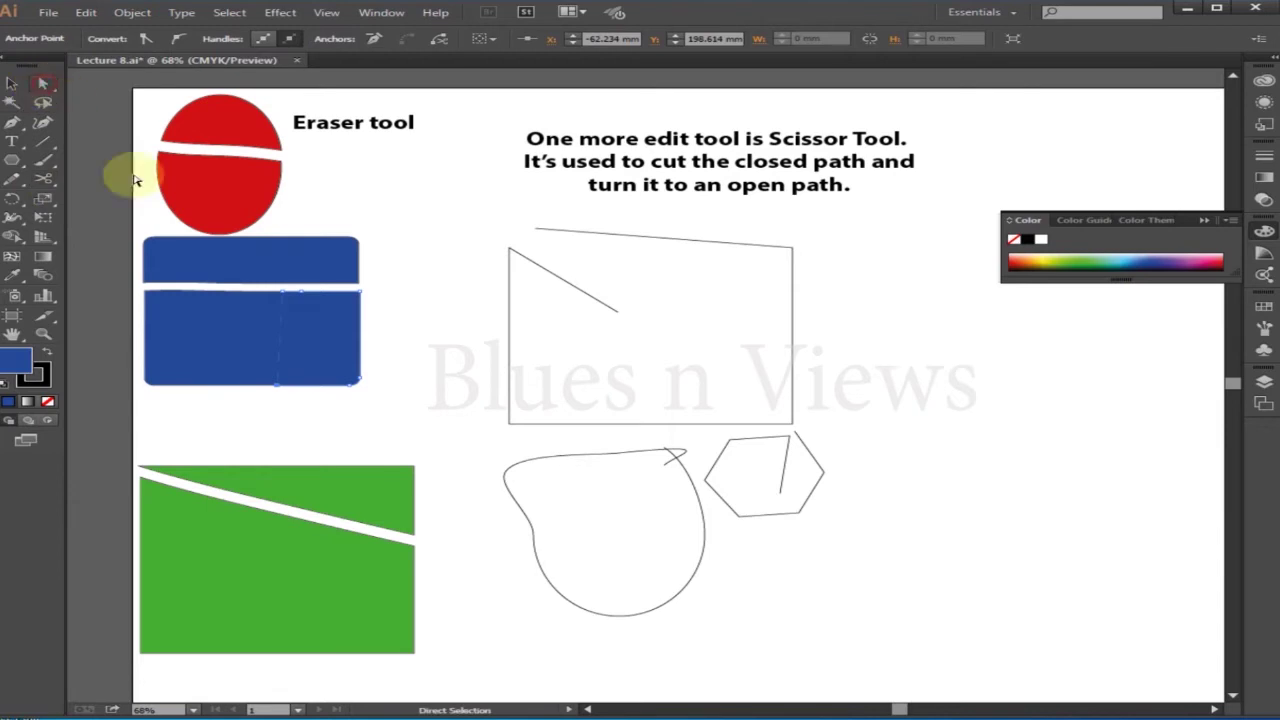
{"action": "left_click_drag", "start_coordinate": [277, 390], "coordinate": [318, 407]}
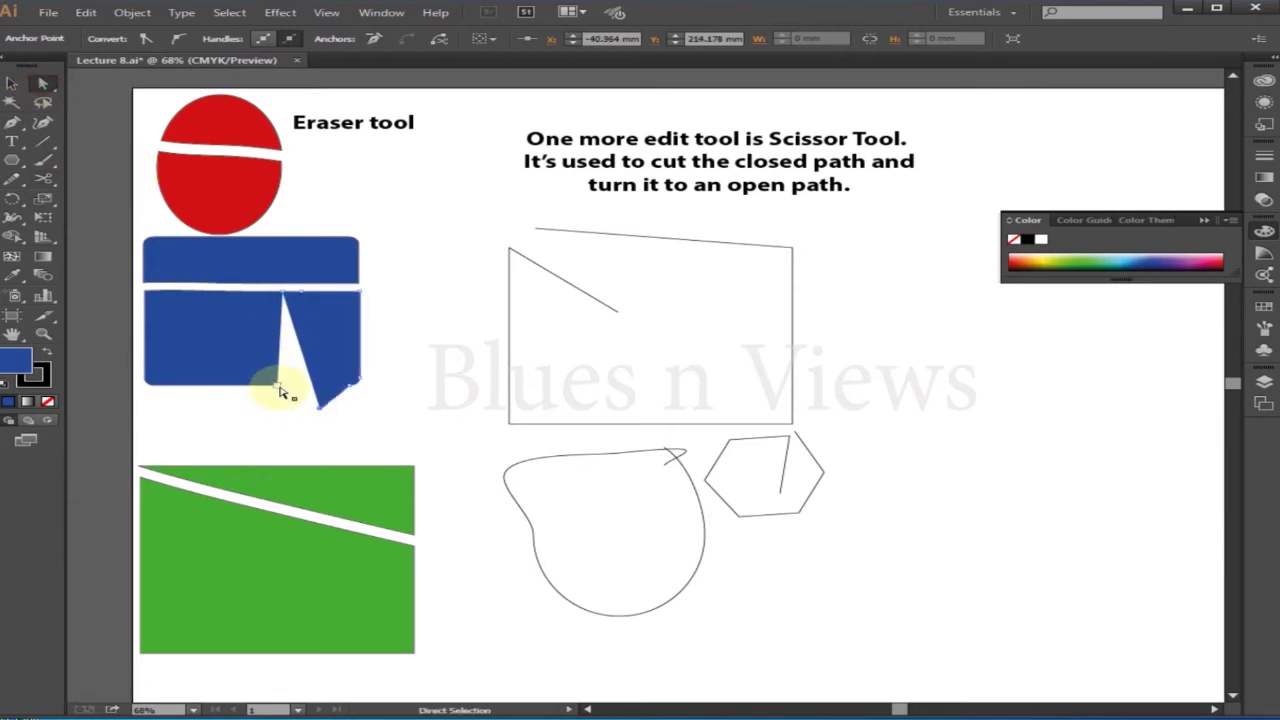
{"action": "left_click_drag", "start_coordinate": [280, 390], "coordinate": [282, 420]}
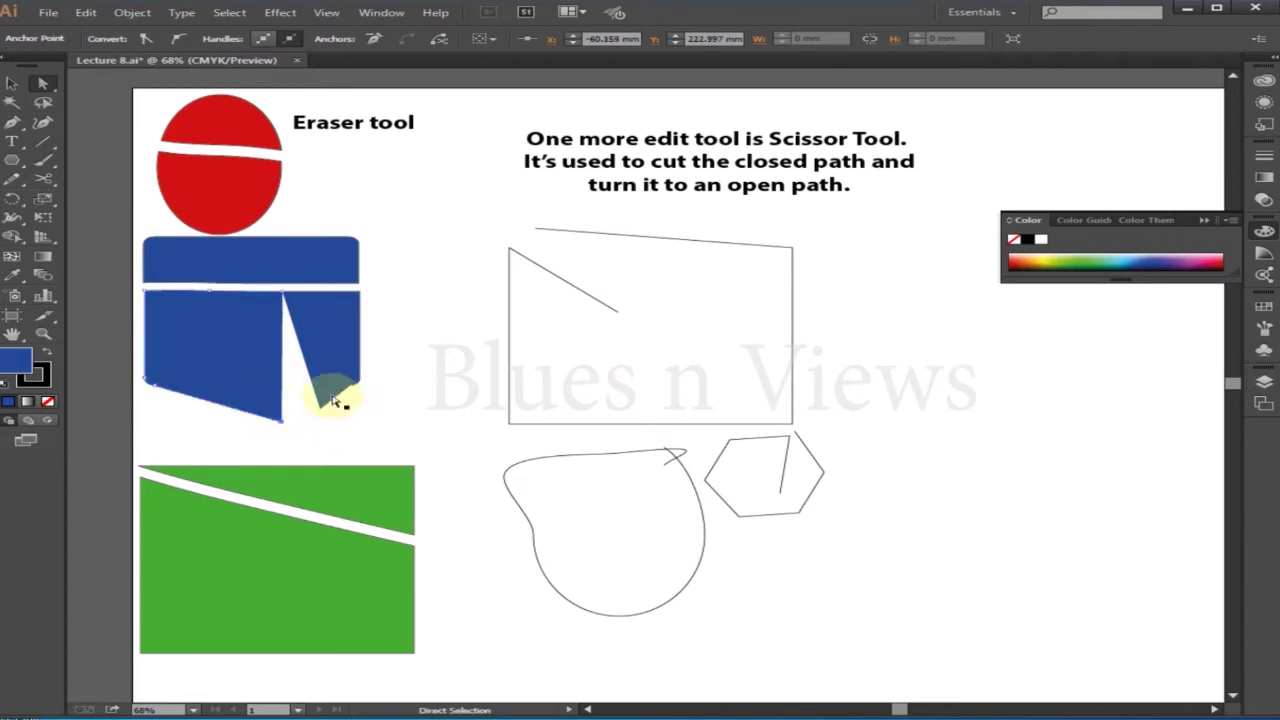
{"action": "left_click_drag", "start_coordinate": [283, 295], "coordinate": [259, 291]}
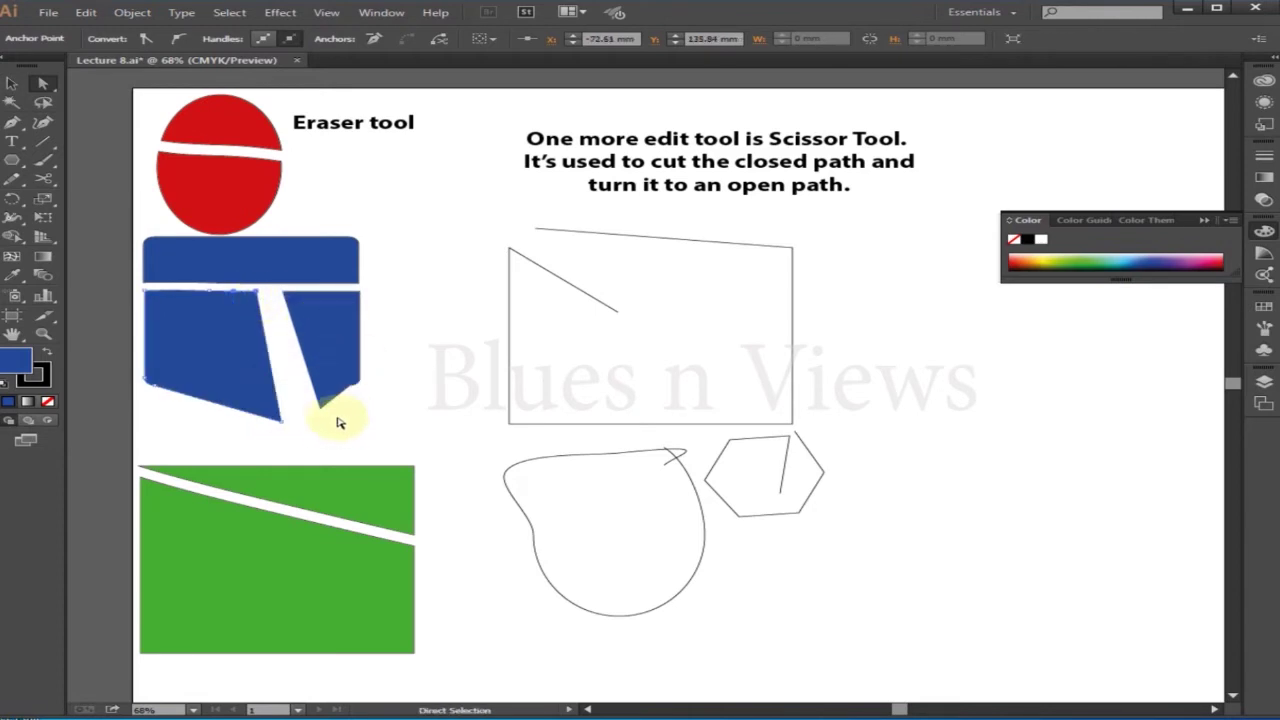
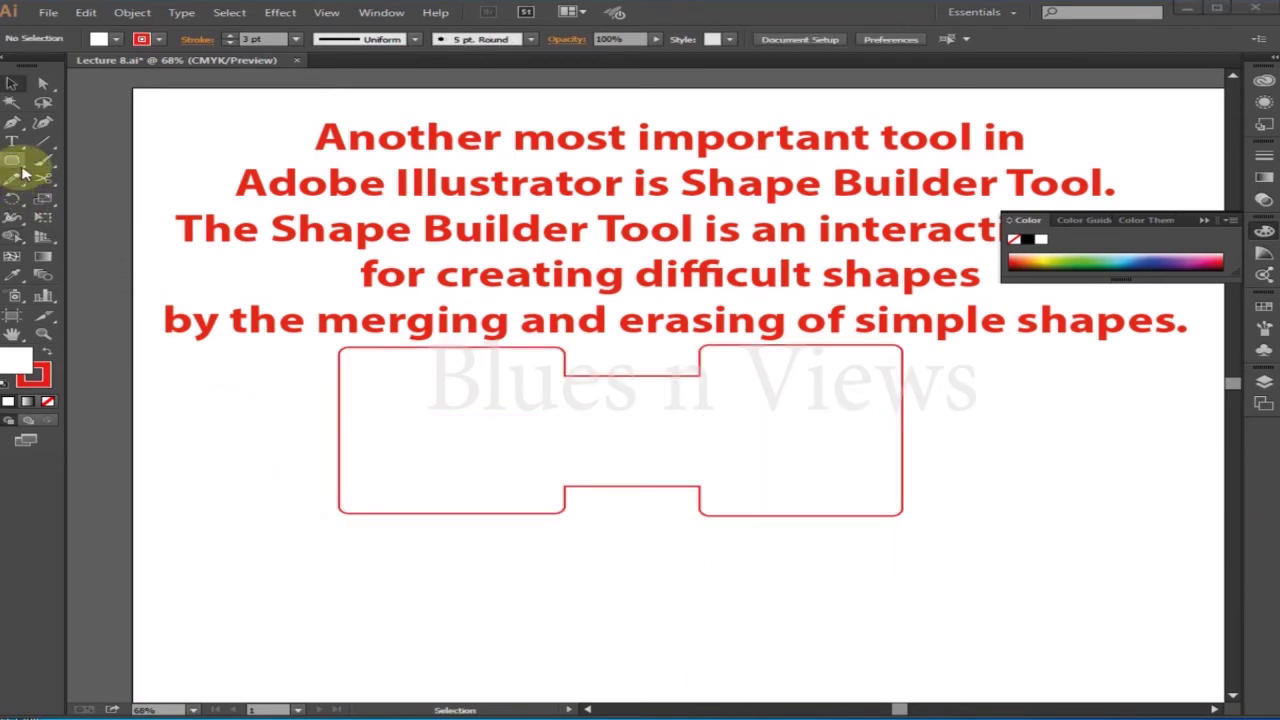
Draw two circles side by side below the red outlined shape, with a horizontal ellipse overlapping both.
{"action": "left_click_drag", "start_coordinate": [25, 175], "coordinate": [66, 197]}
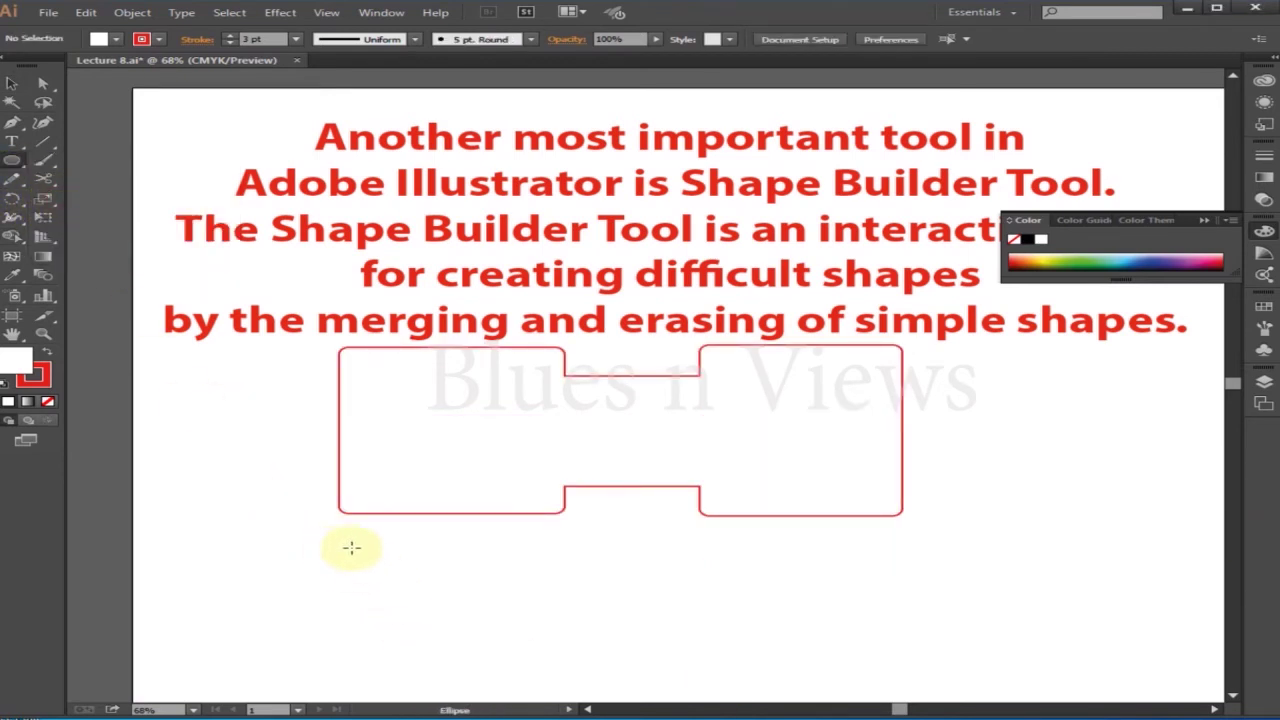
{"action": "mouse_move", "coordinate": [374, 542]}
{"action": "left_mouse_down"}
{"action": "mouse_move", "coordinate": [460, 606]}
{"action": "mouse_move", "coordinate": [514, 682]}
{"action": "left_mouse_up"}
{"action": "left_click_drag", "start_coordinate": [601, 546], "coordinate": [751, 690]}
{"action": "left_click_drag", "start_coordinate": [488, 577], "coordinate": [637, 653]}
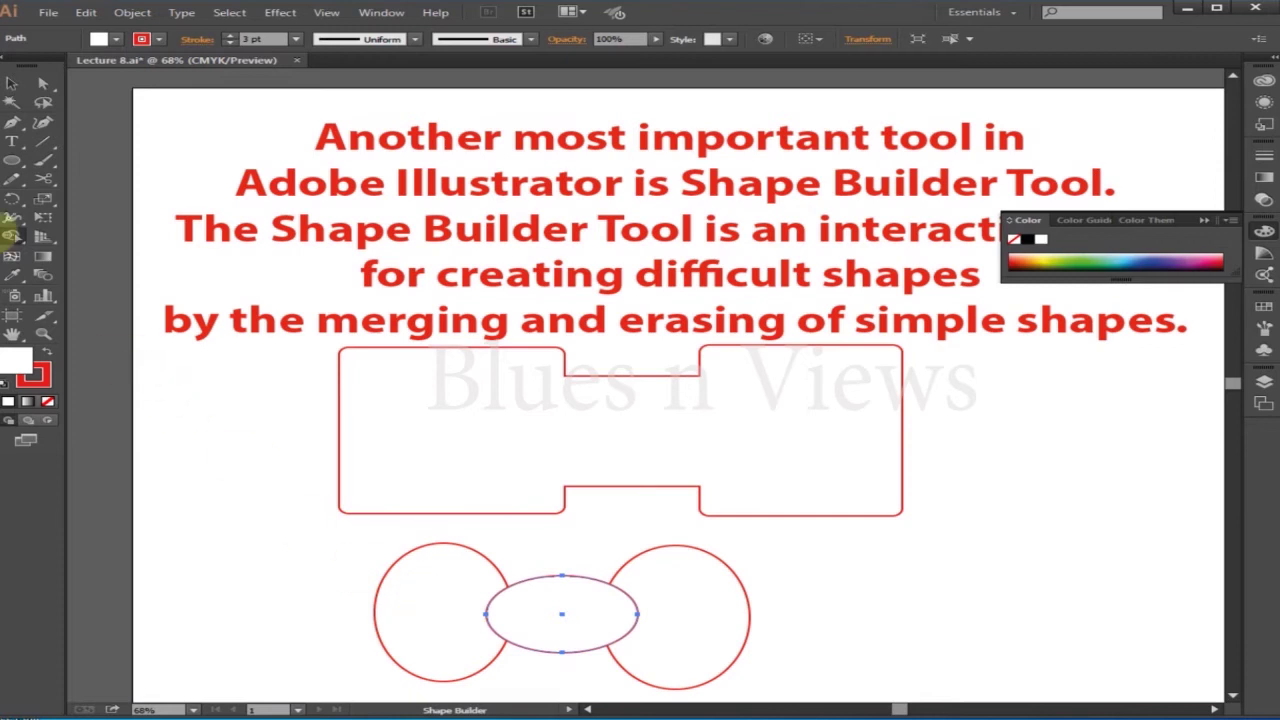
Merge the two circles and the ellipse into one shape with the Shape Builder tool.
{"action": "left_click", "coordinate": [12, 83]}
{"action": "left_click_drag", "start_coordinate": [310, 586], "coordinate": [740, 660]}
{"action": "left_click", "coordinate": [13, 236]}
{"action": "mouse_move", "coordinate": [402, 610]}
{"action": "left_mouse_down"}
{"action": "mouse_move", "coordinate": [694, 618]}
{"action": "mouse_move", "coordinate": [730, 652]}
{"action": "left_mouse_up"}
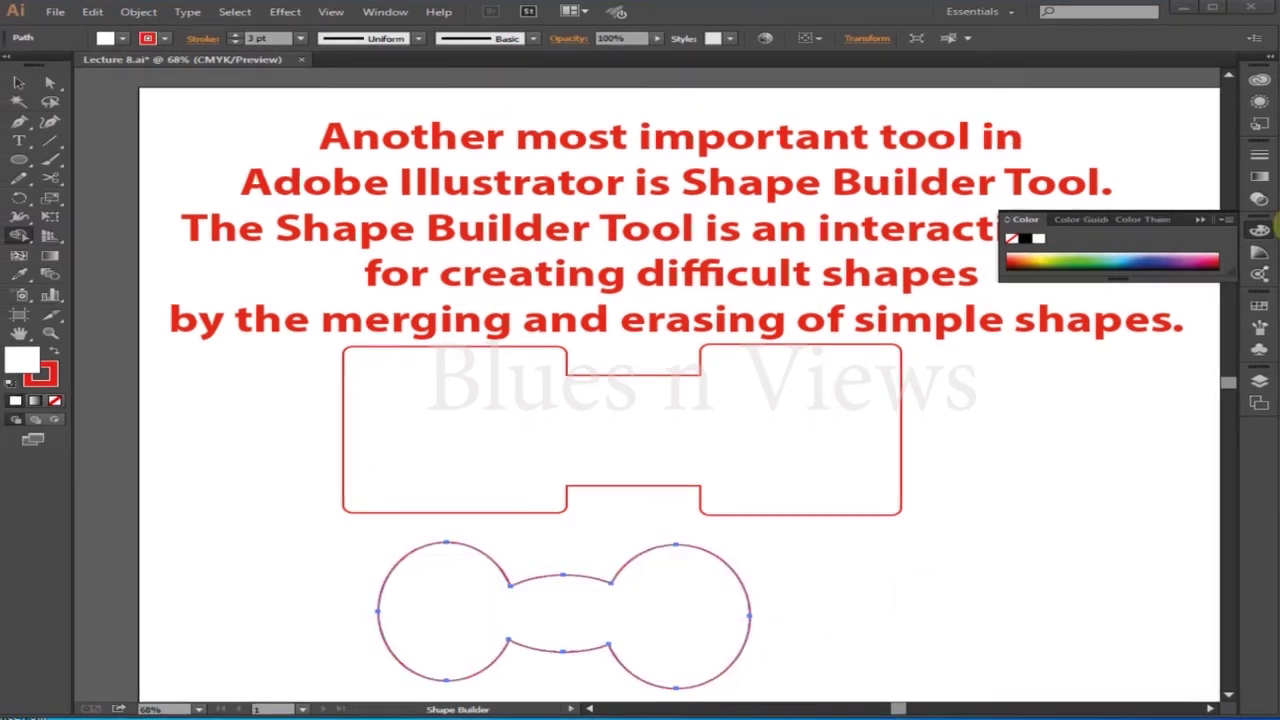
Fill the merged circle shape with blue, RGB 15, 30, 216.
{"action": "left_click", "coordinate": [12, 83]}
{"action": "left_click", "coordinate": [464, 620]}
{"action": "double_click", "coordinate": [20, 358]}
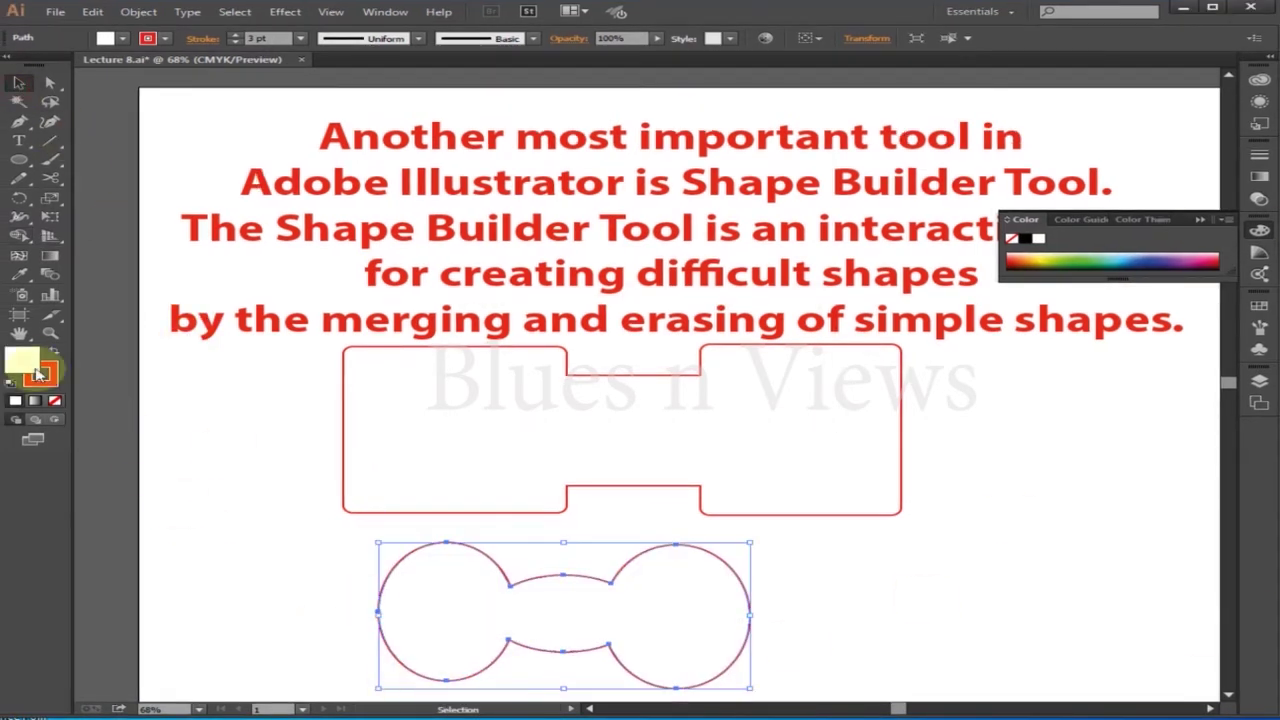
{"action": "left_click", "coordinate": [643, 307]}
{"action": "left_click", "coordinate": [614, 286]}
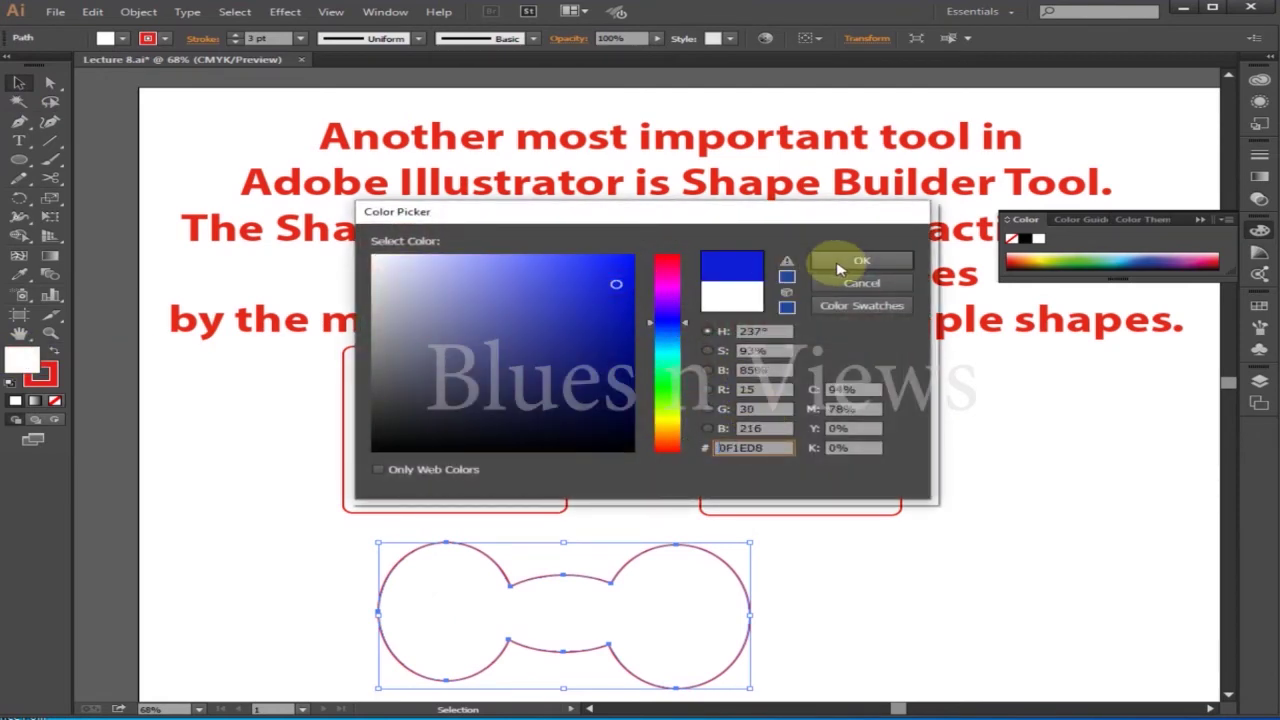
{"action": "left_click", "coordinate": [862, 260]}
Fill the merged rounded-rectangle shape with orange and deselect it.
{"action": "left_click", "coordinate": [548, 417]}
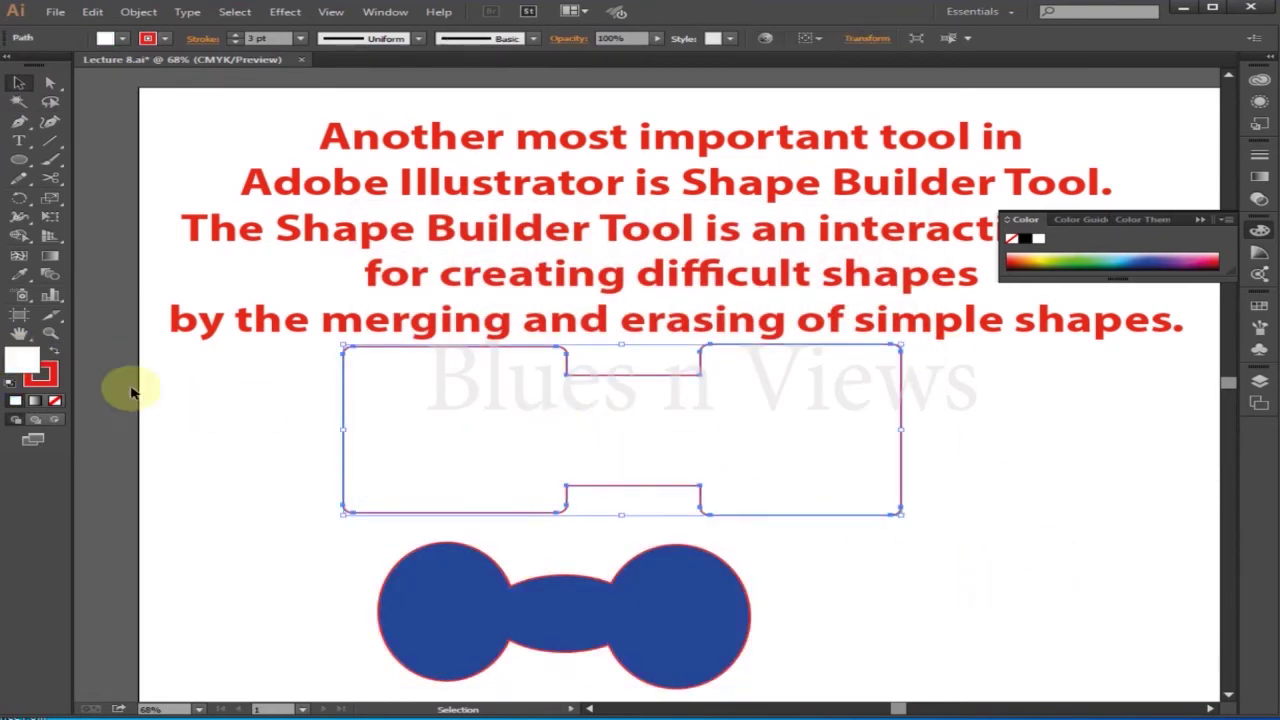
{"action": "double_click", "coordinate": [20, 358]}
{"action": "left_click", "coordinate": [668, 400]}
{"action": "left_click", "coordinate": [860, 260]}
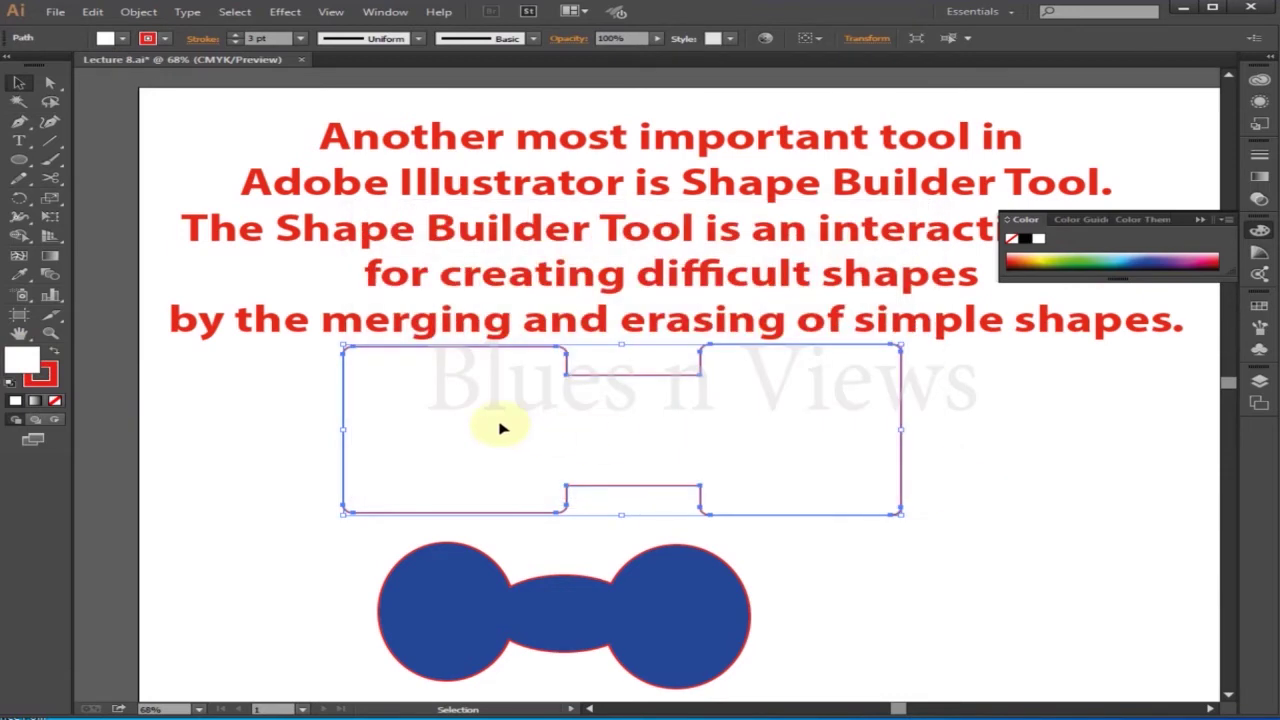
{"action": "double_click", "coordinate": [22, 358]}
{"action": "left_click", "coordinate": [616, 277]}
{"action": "left_click", "coordinate": [860, 262]}
{"action": "left_click", "coordinate": [986, 546]}
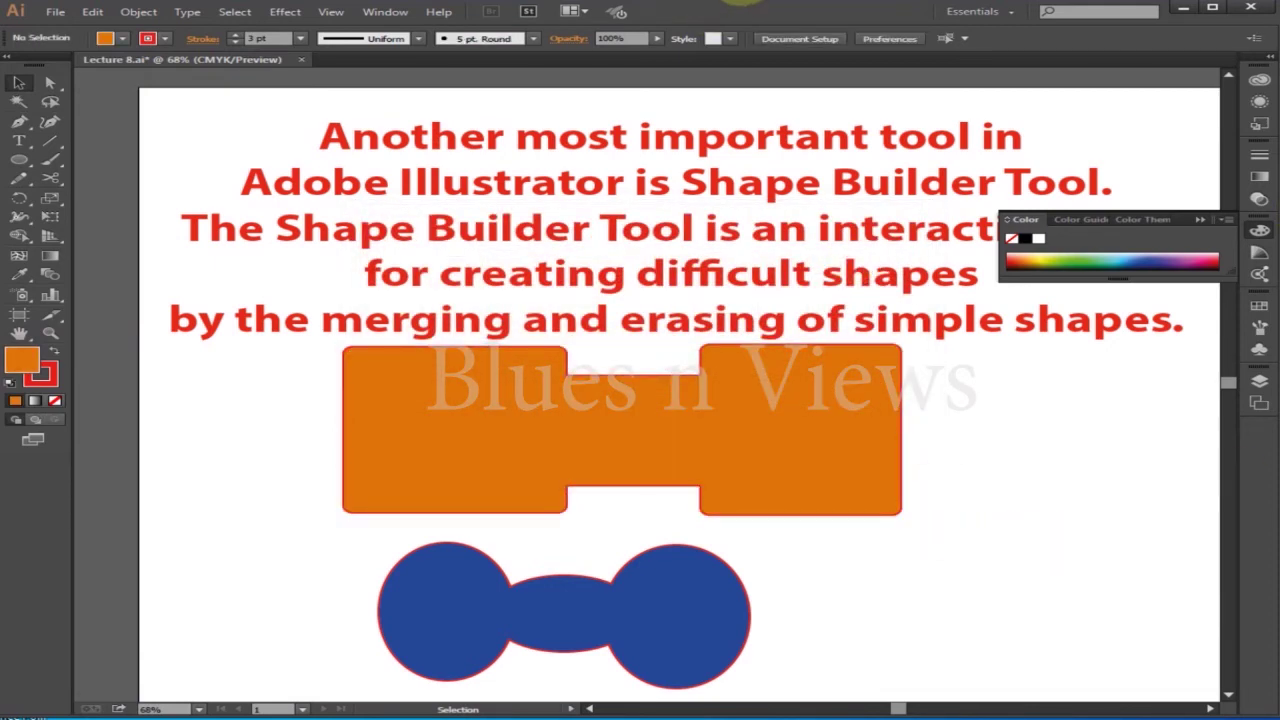
Draw a narrow vertical ellipse with orange fill and red stroke across the middle of the orange shape and another across the blue shape.
{"action": "key", "text": "d"}
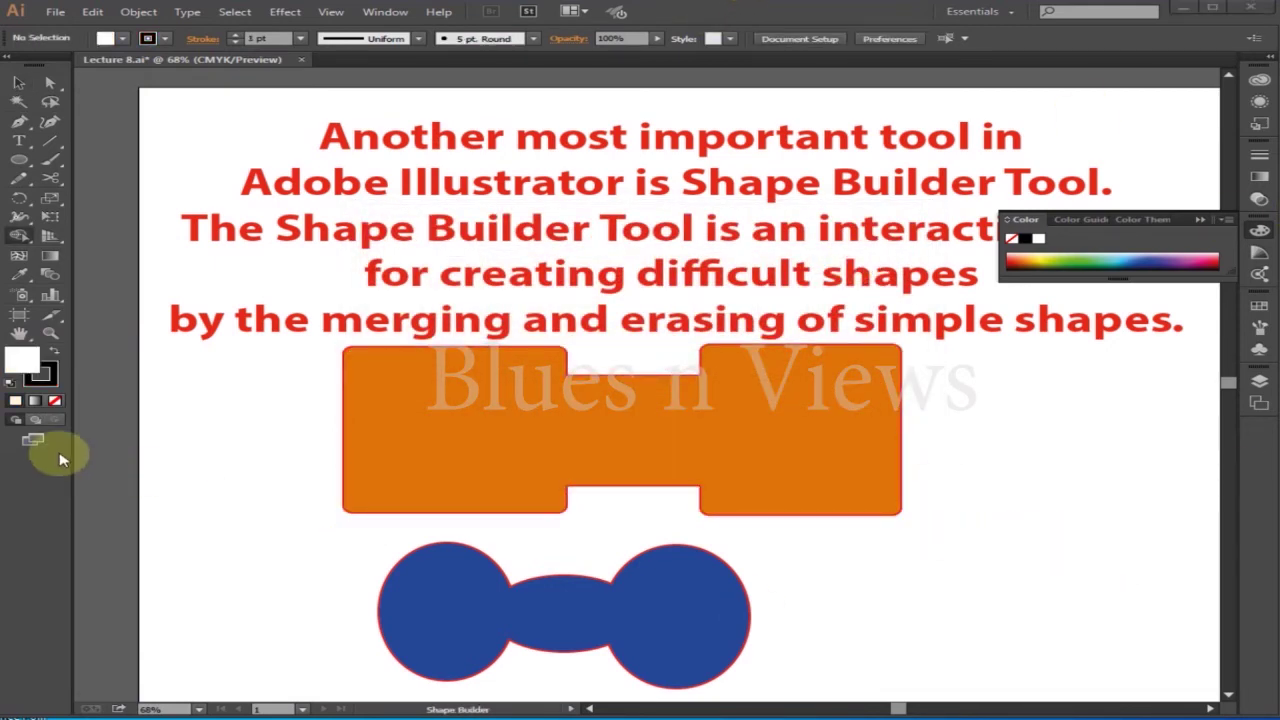
{"action": "left_click", "coordinate": [22, 158]}
{"action": "left_click", "coordinate": [786, 414], "text": "ctrl"}
{"action": "left_click", "coordinate": [630, 340], "text": "ctrl"}
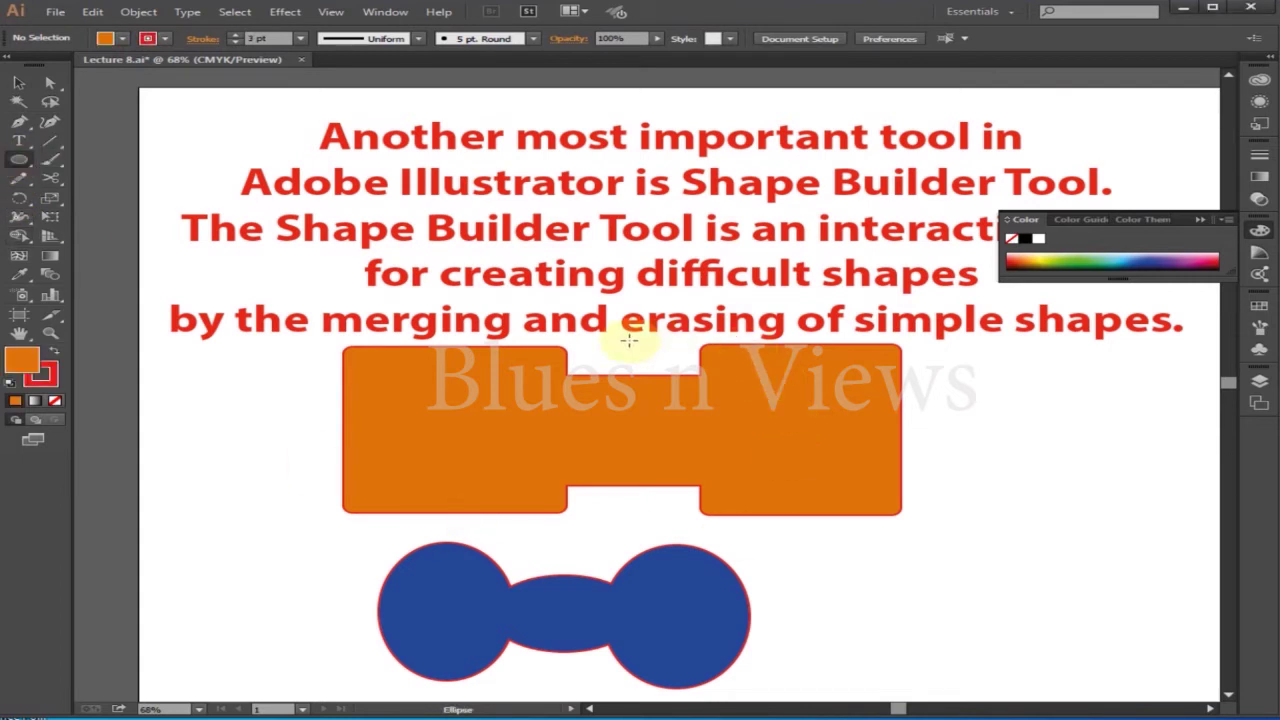
{"action": "left_click_drag", "start_coordinate": [600, 346], "coordinate": [655, 516]}
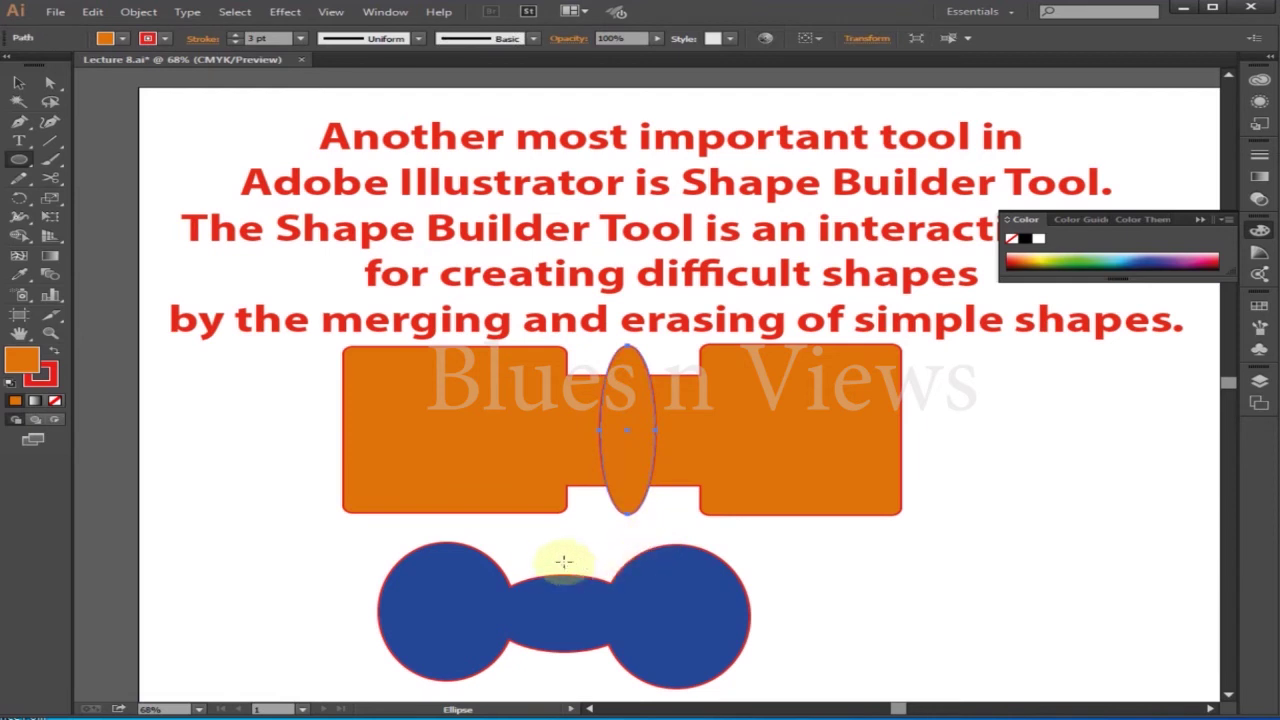
{"action": "left_click_drag", "start_coordinate": [528, 530], "coordinate": [596, 688]}
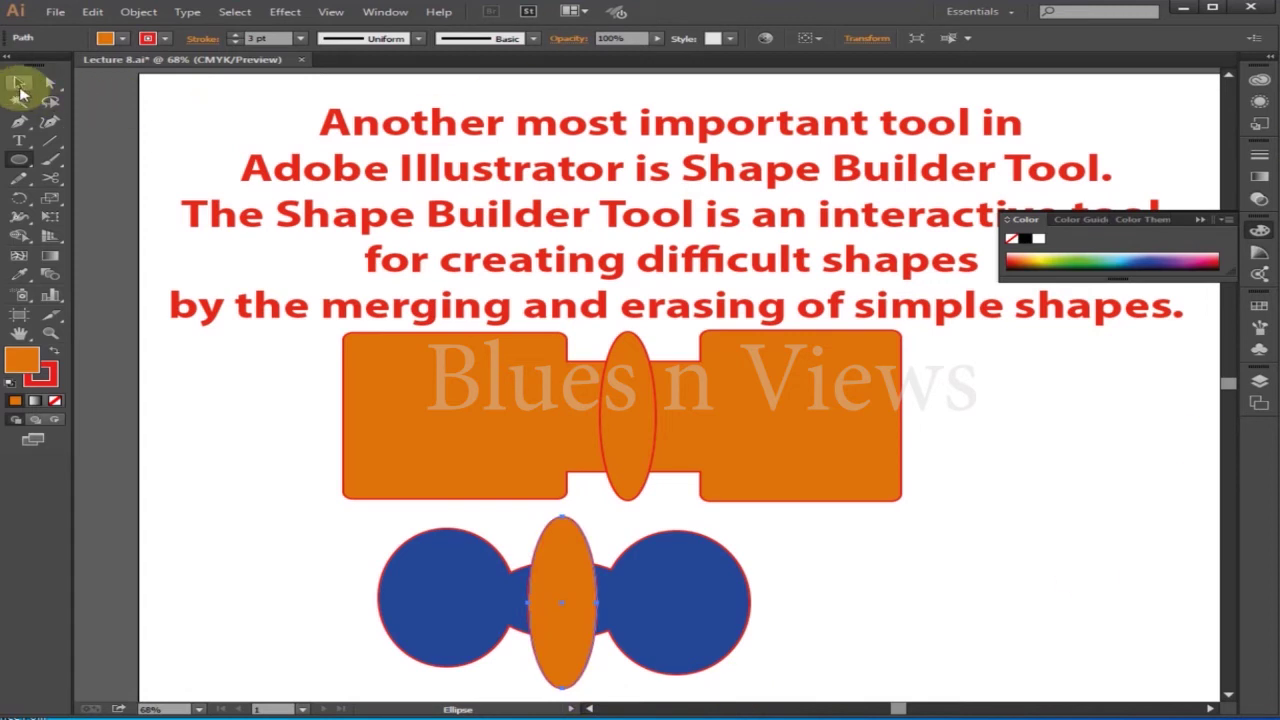
Cut the narrow vertical ellipse out of the orange shape with the Shape Builder tool, splitting it into two pieces.
{"action": "left_click", "coordinate": [18, 83]}
{"action": "left_click_drag", "start_coordinate": [285, 390], "coordinate": [857, 426]}
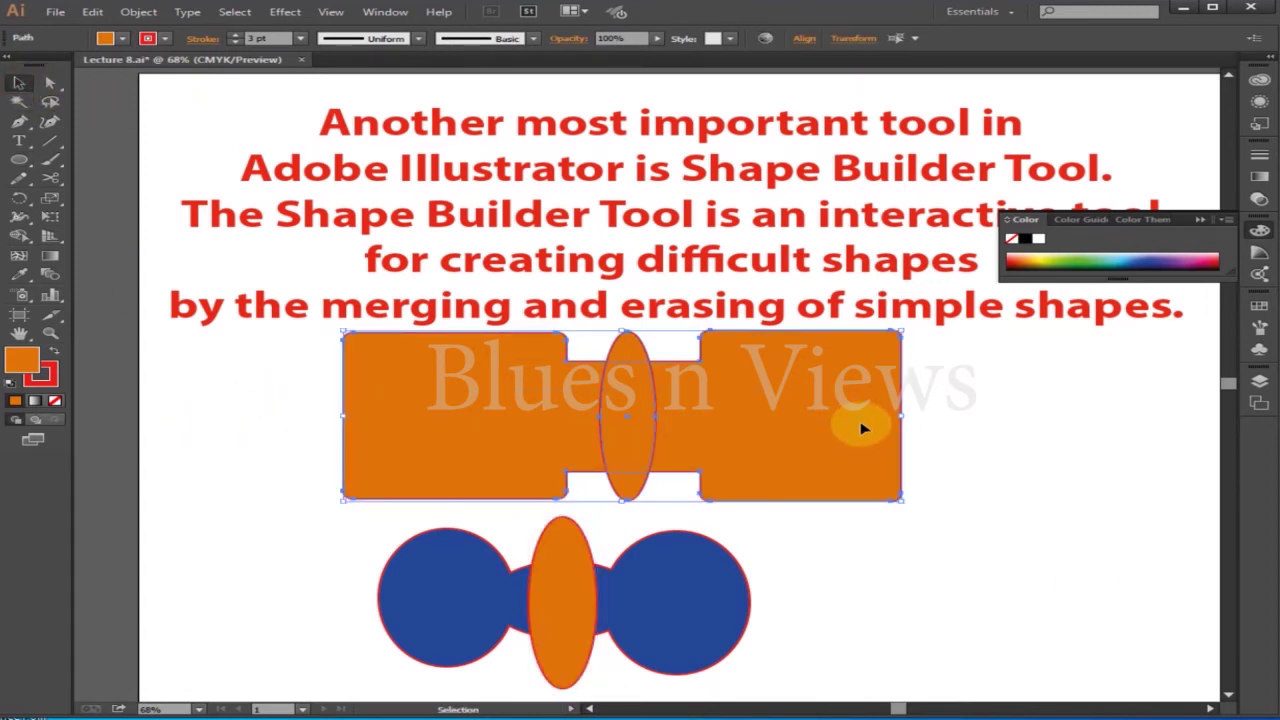
{"action": "left_click", "coordinate": [20, 238]}
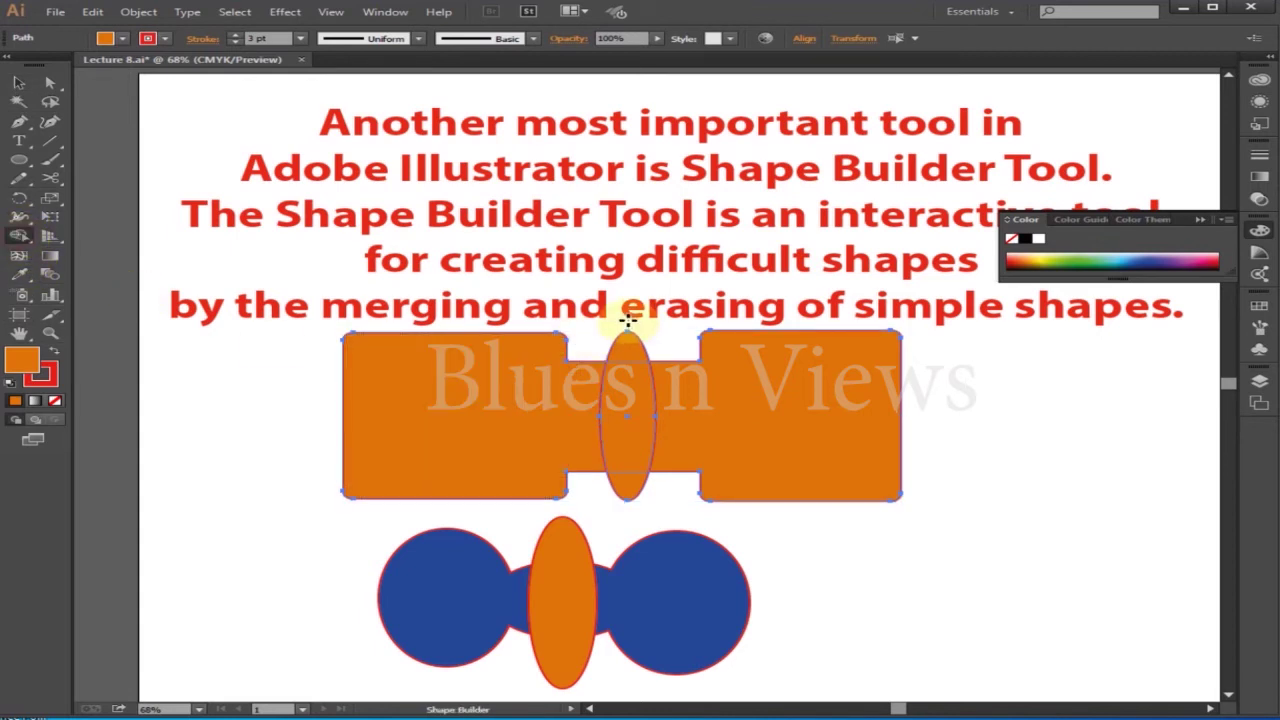
{"action": "left_click_drag", "start_coordinate": [625, 323], "coordinate": [630, 526]}
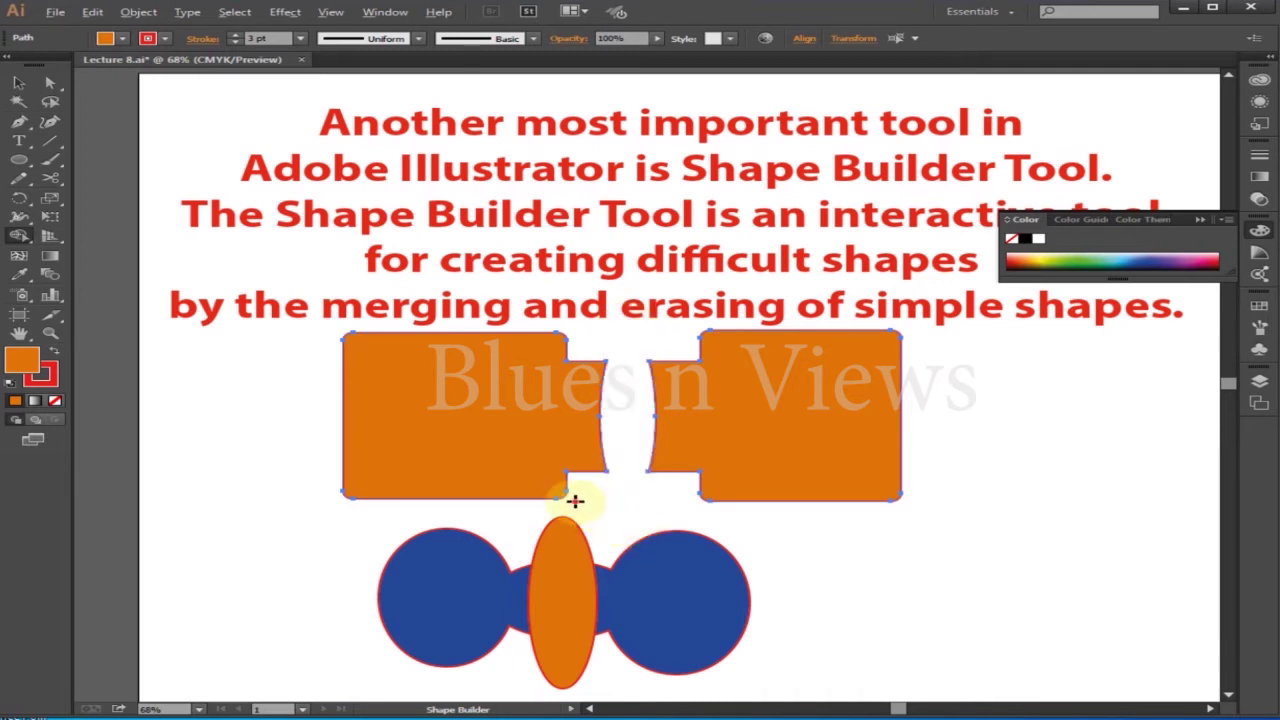
Erase the narrow vertical ellipse from the blue circle shape with the Shape Builder tool, leaving two separate pieces.
{"action": "scroll", "coordinate": [575, 500], "scroll_direction": "down", "scroll_amount": 3}
{"action": "key", "text": "v"}
{"action": "left_click", "coordinate": [19, 234]}
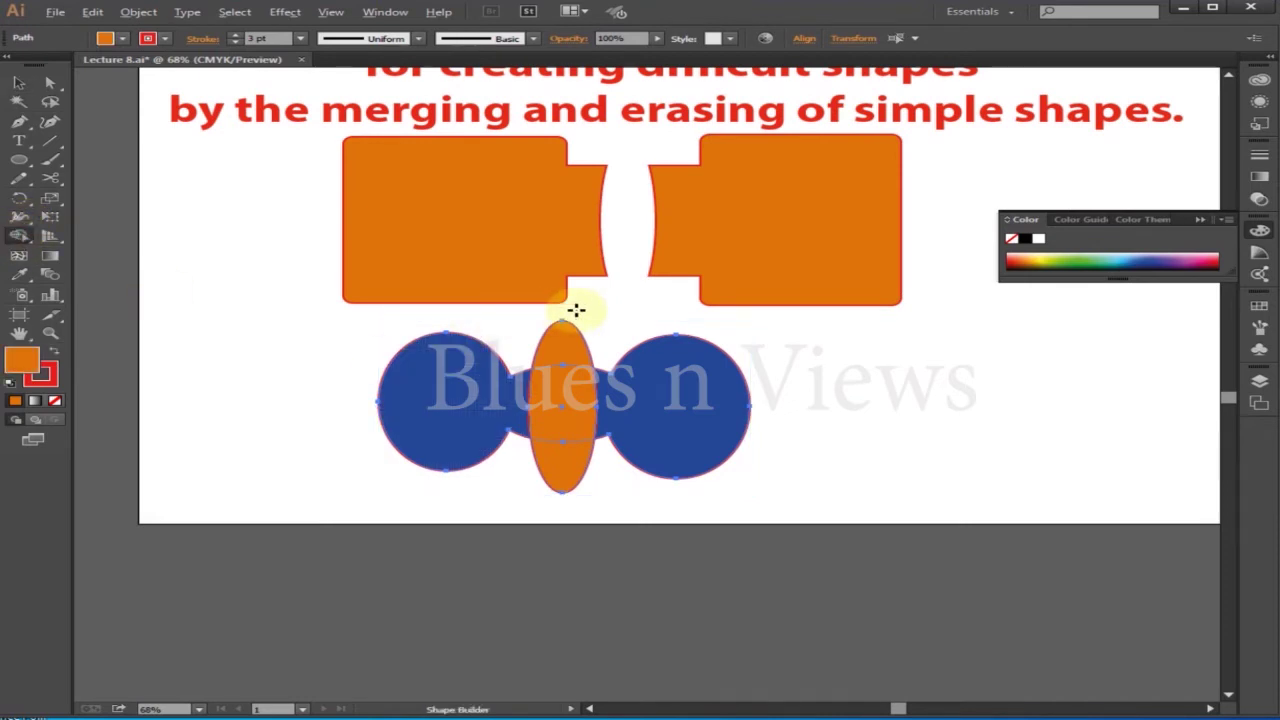
{"action": "left_click_drag", "start_coordinate": [576, 310], "coordinate": [553, 508]}
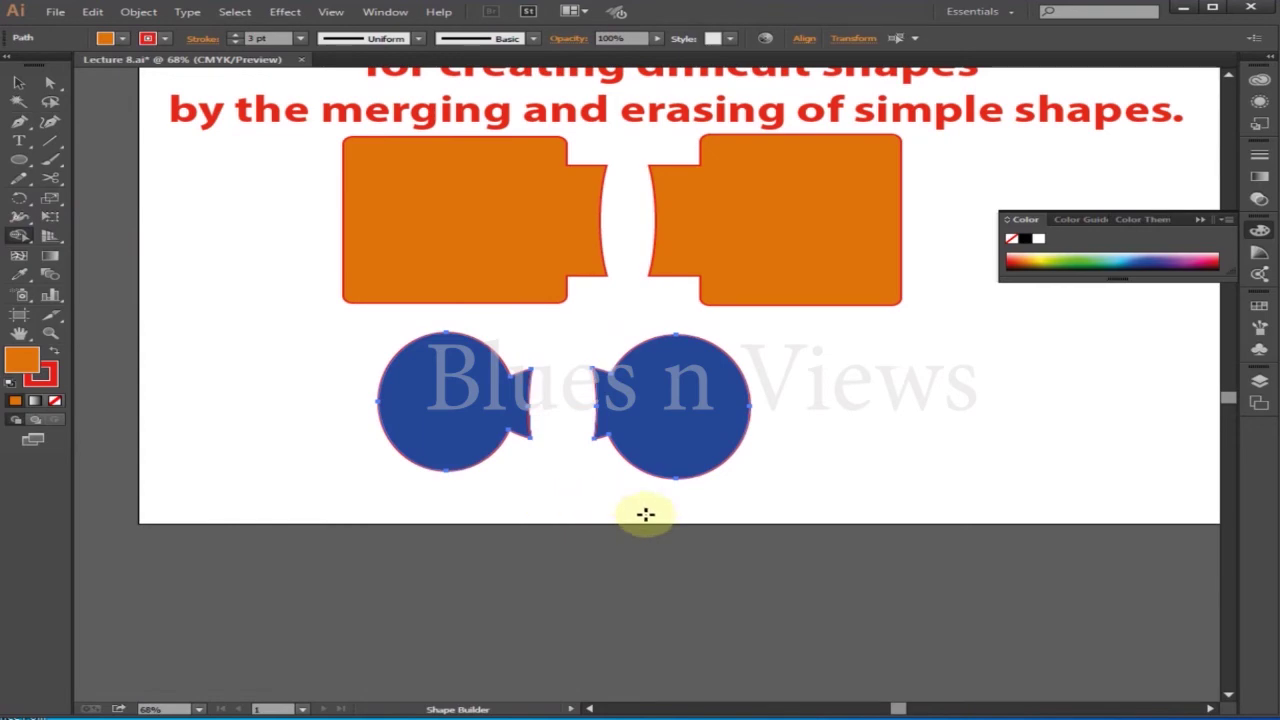
{"action": "left_click_drag", "start_coordinate": [857, 346], "coordinate": [837, 486]}
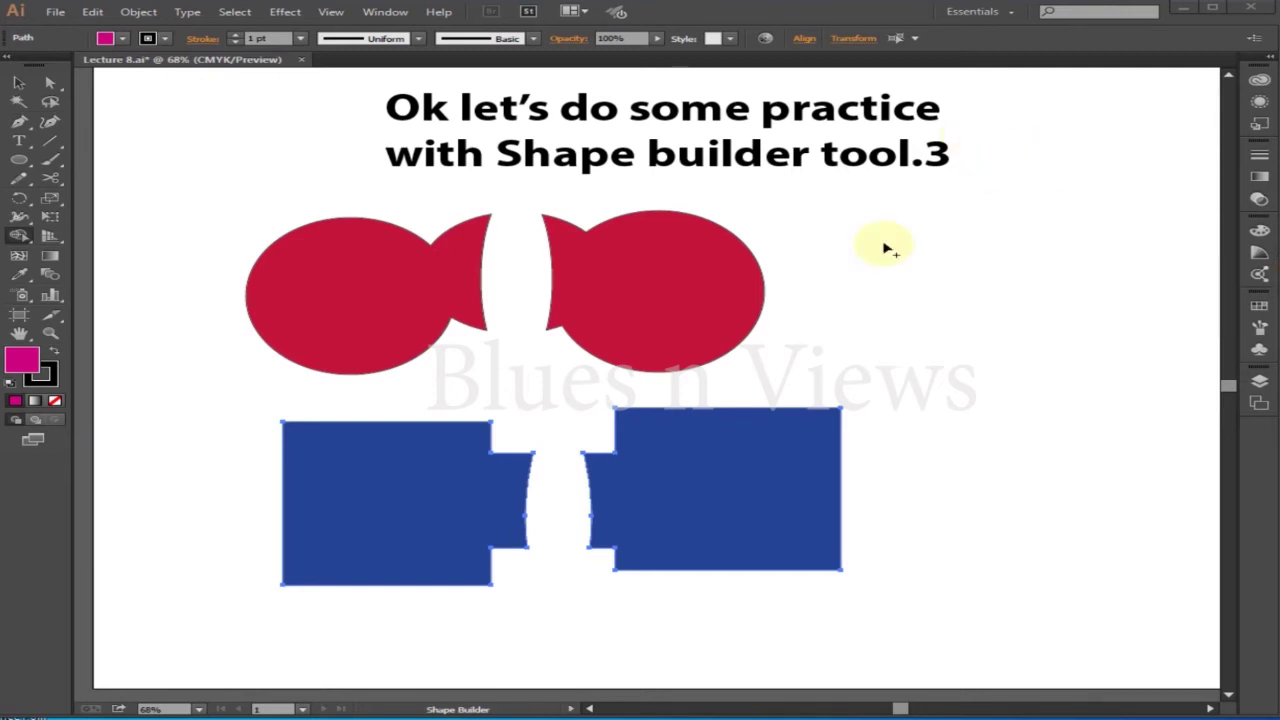
Delete the split red ellipse shapes and the split blue rectangle shapes below the practice heading.
{"action": "left_click", "coordinate": [14, 88]}
{"action": "left_click_drag", "start_coordinate": [212, 268], "coordinate": [853, 333]}
{"action": "key", "text": "Delete"}
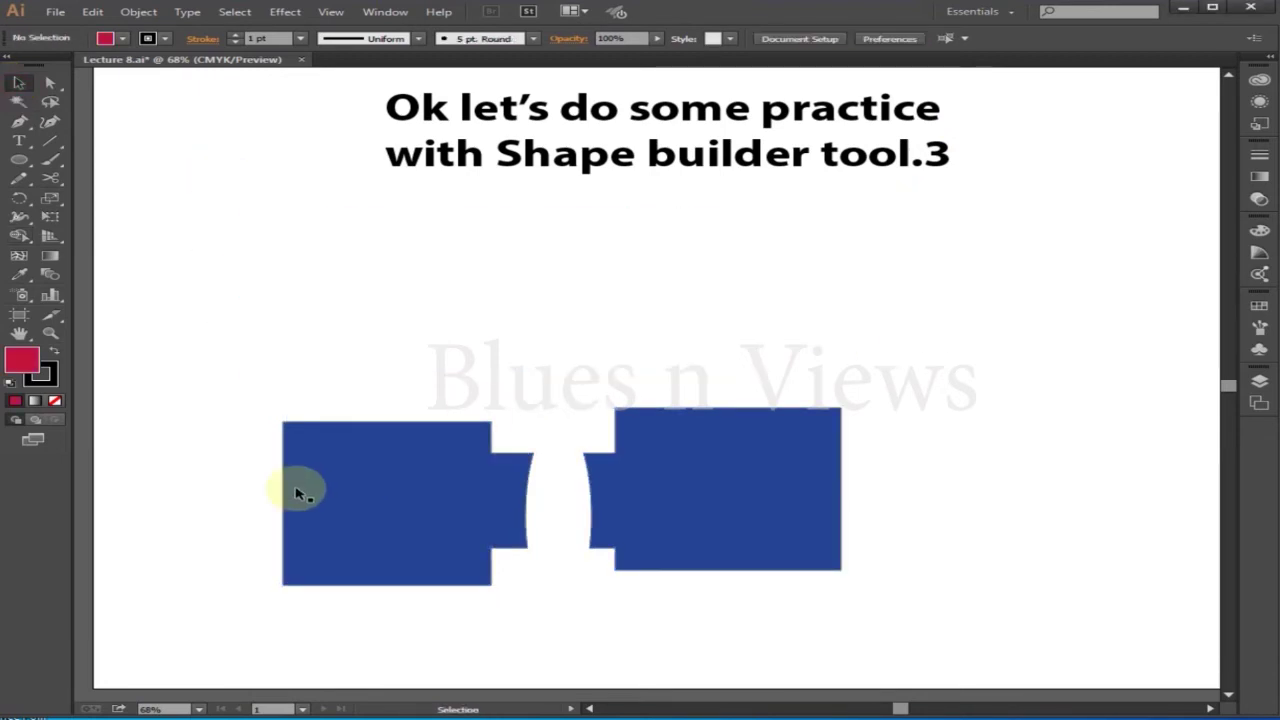
{"action": "left_click_drag", "start_coordinate": [240, 470], "coordinate": [829, 449]}
{"action": "key", "text": "Delete"}
Draw a circle with white fill and black stroke below the heading and place a copy level with it on its right.
{"action": "left_click", "coordinate": [18, 159]}
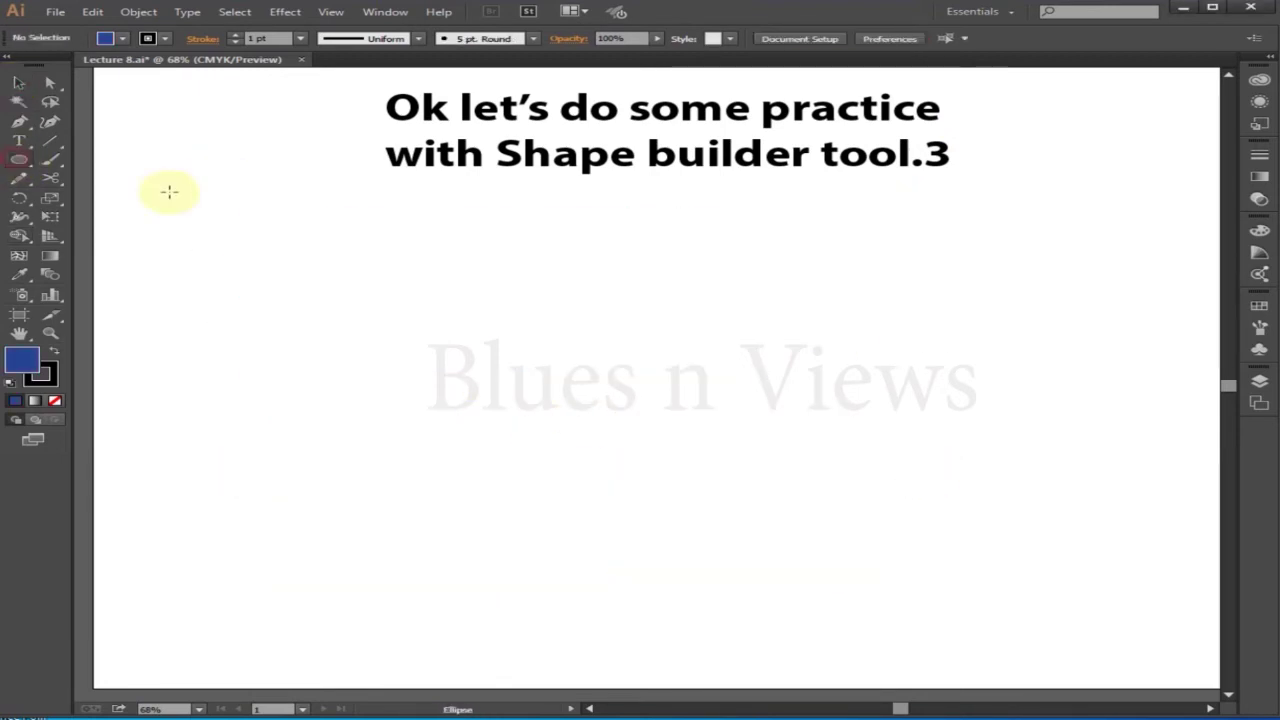
{"action": "left_click_drag", "start_coordinate": [291, 217], "coordinate": [453, 366]}
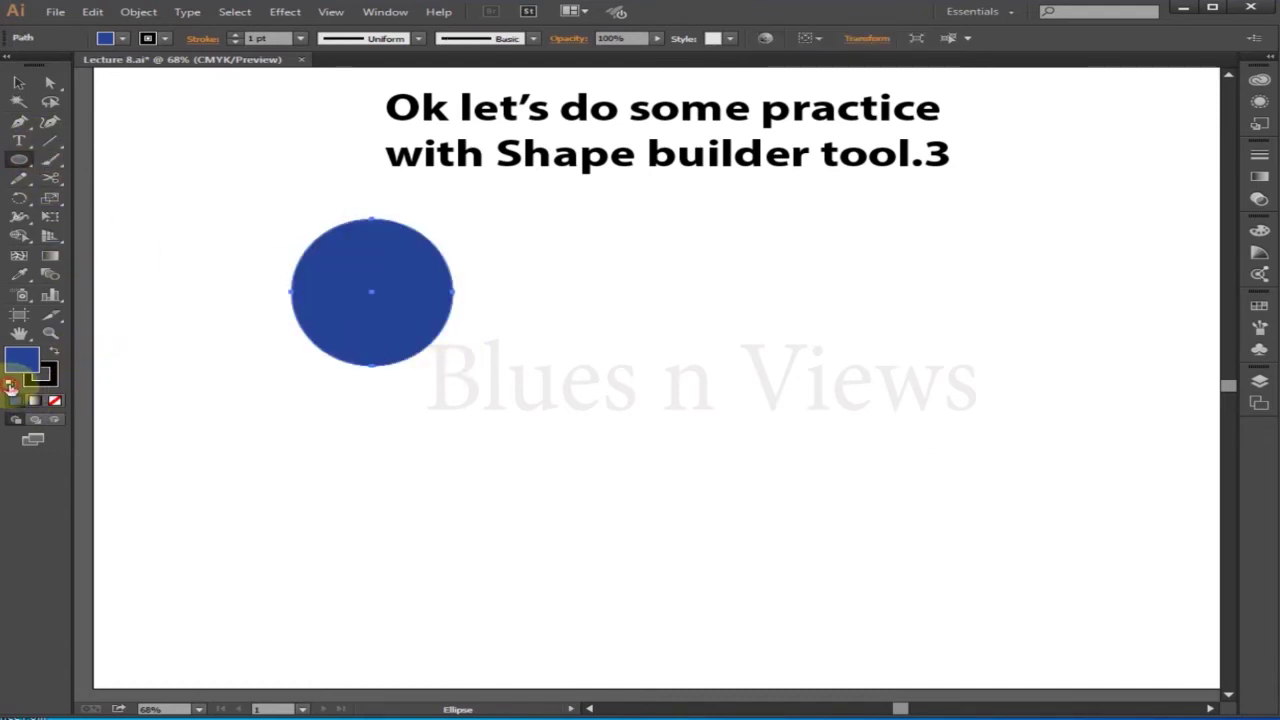
{"action": "key", "text": "slash"}
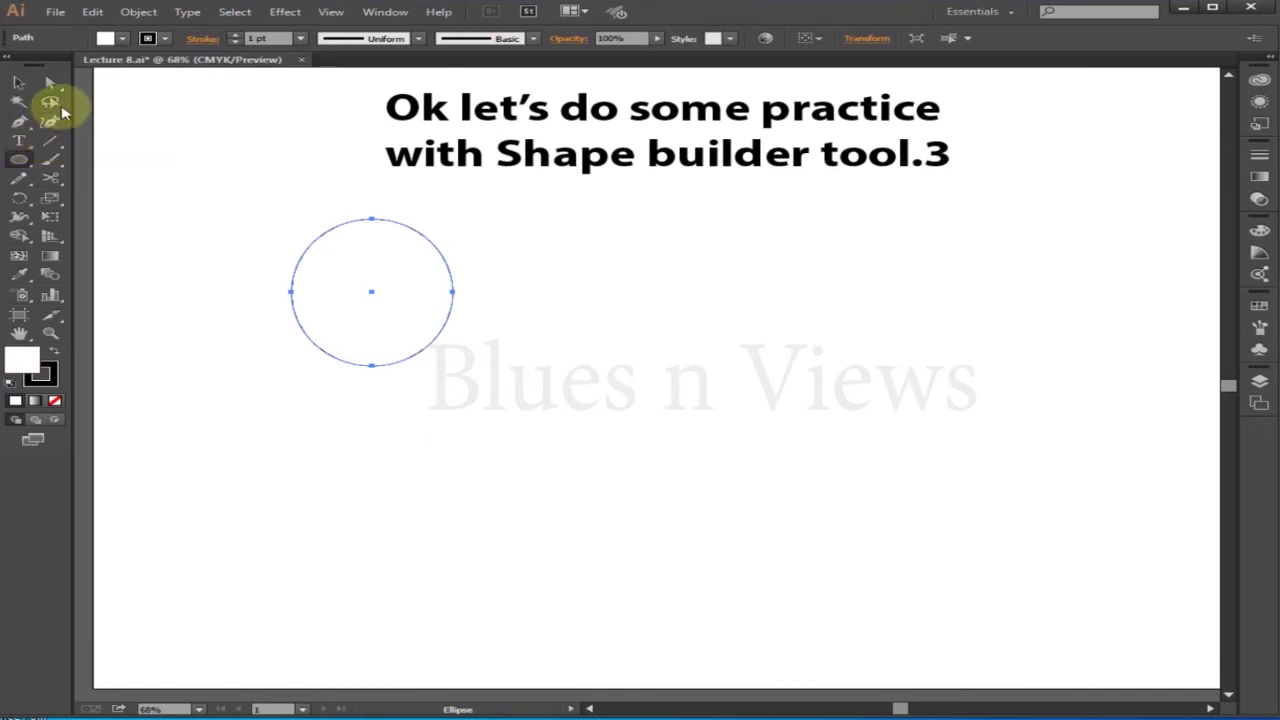
{"action": "left_click", "coordinate": [19, 82]}
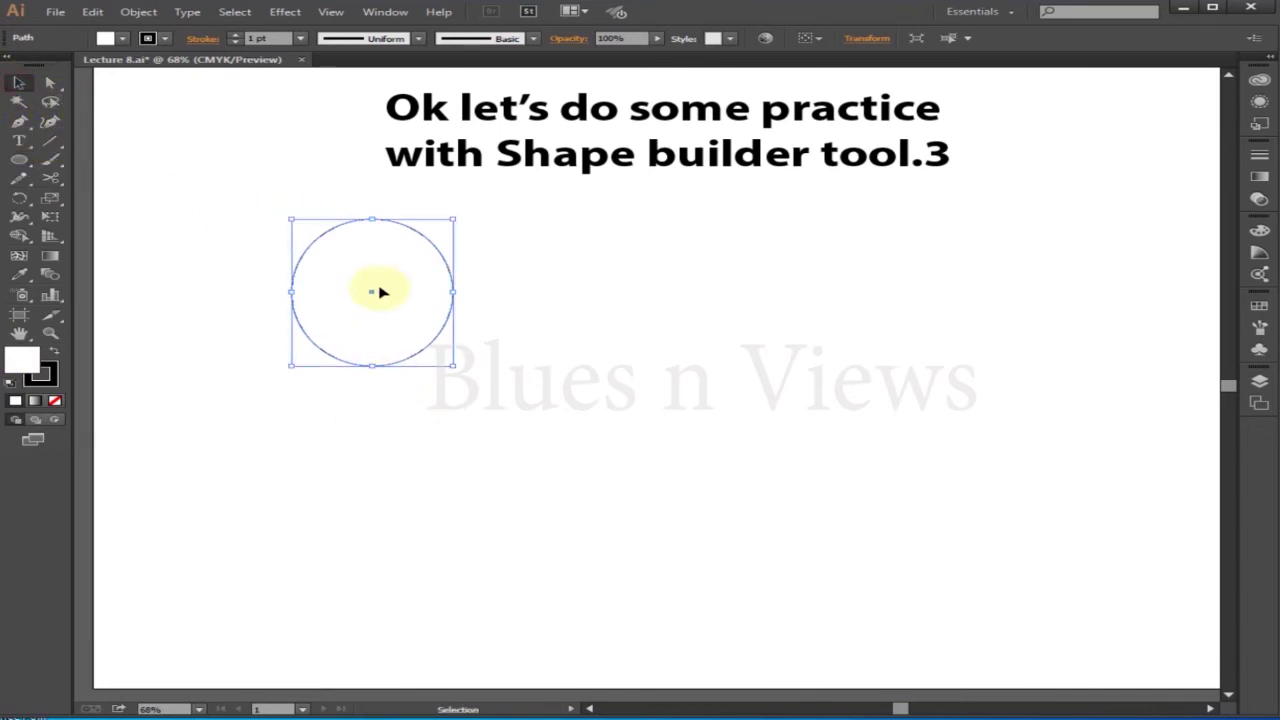
{"action": "left_click_drag", "start_coordinate": [414, 296], "coordinate": [677, 294]}
{"action": "key", "text": "ctrl+z"}
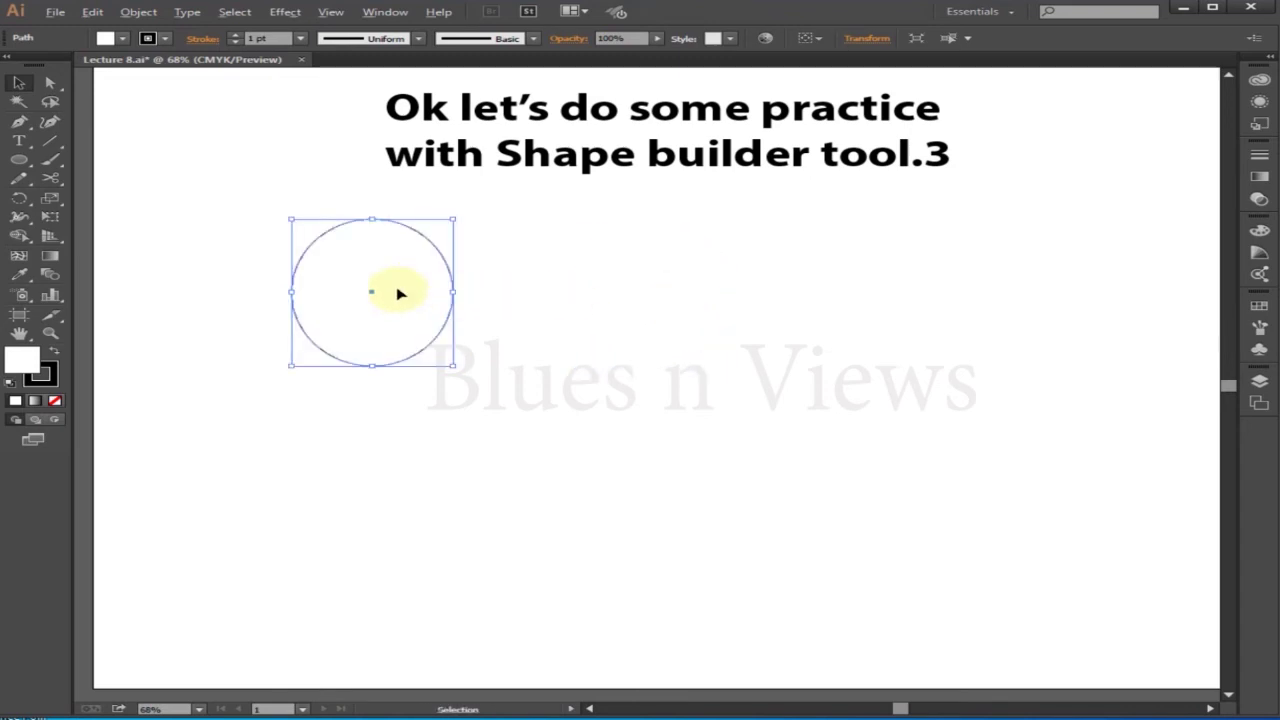
{"action": "left_click_drag", "start_coordinate": [397, 294], "coordinate": [667, 297]}
Draw a flat horizontal ellipse bridging the two circles and nudge it slightly down to centre it between them.
{"action": "left_click", "coordinate": [19, 159]}
{"action": "left_click_drag", "start_coordinate": [412, 253], "coordinate": [603, 322]}
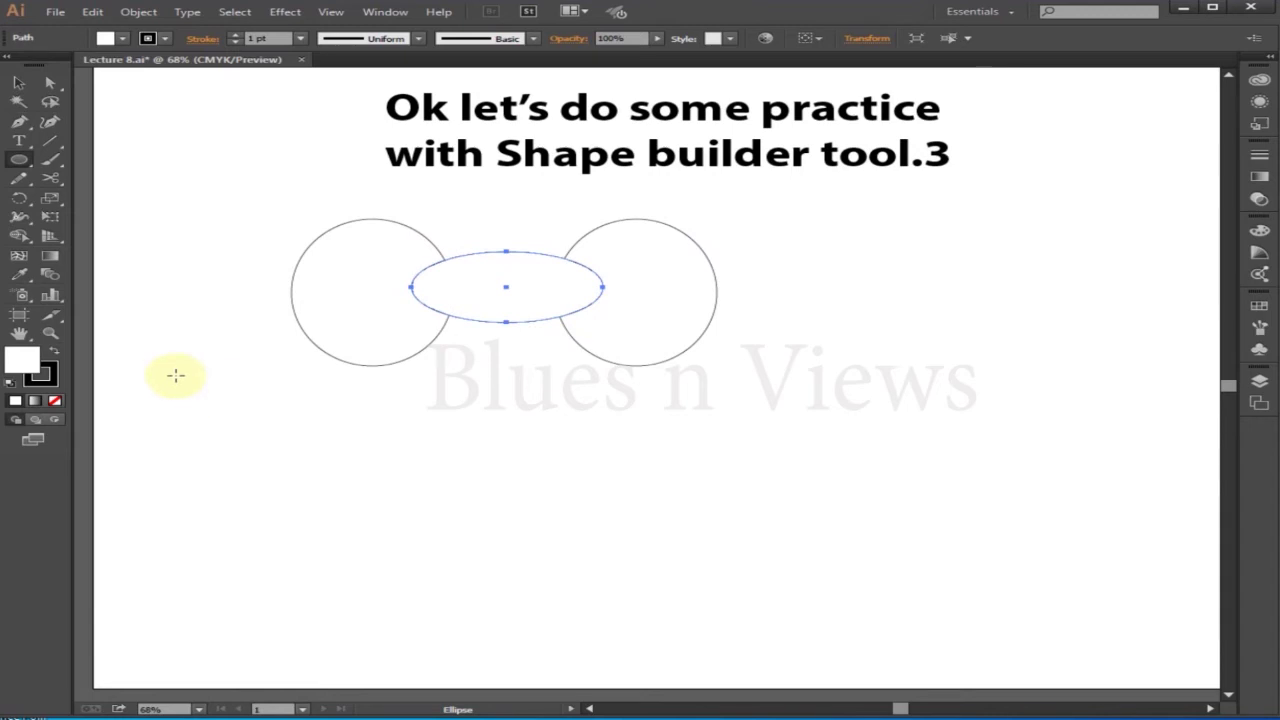
{"action": "key", "text": "Down"}
{"action": "key", "text": "Down"}
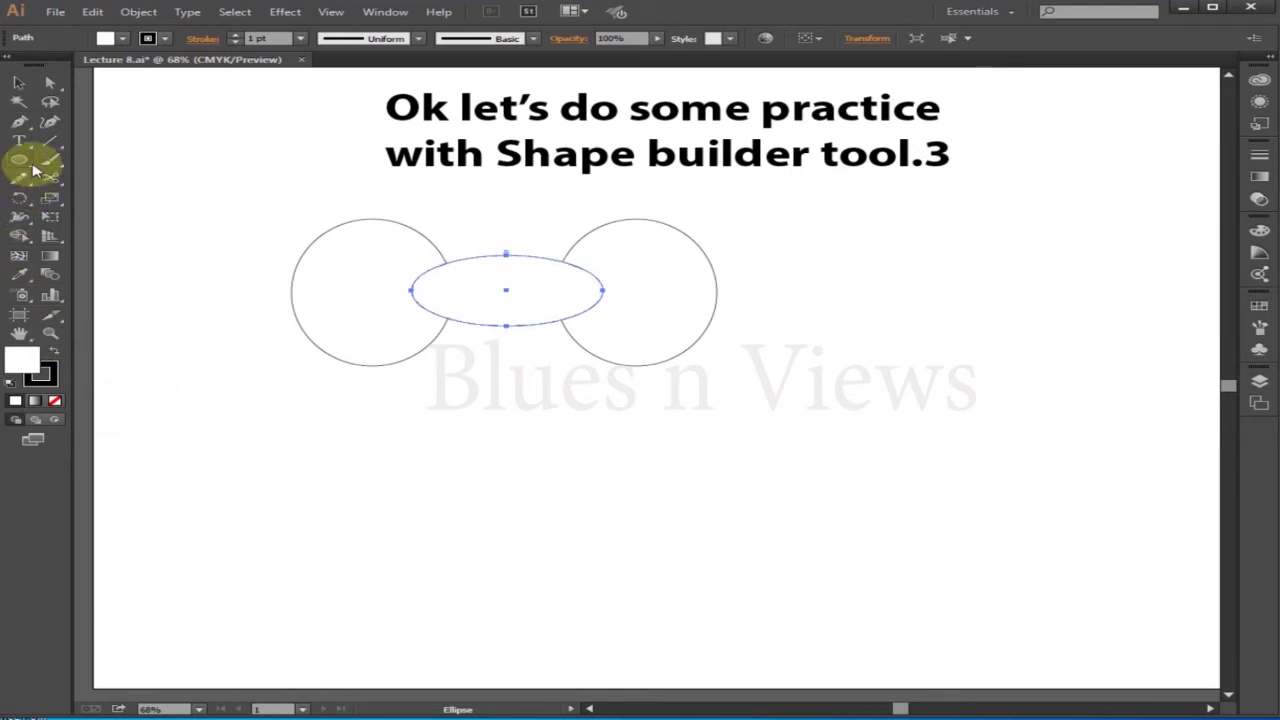
Draw a hexagon below the left circle, stretch it taller, and place a copy of it below the right circle.
{"action": "left_click_drag", "start_coordinate": [33, 172], "coordinate": [110, 216]}
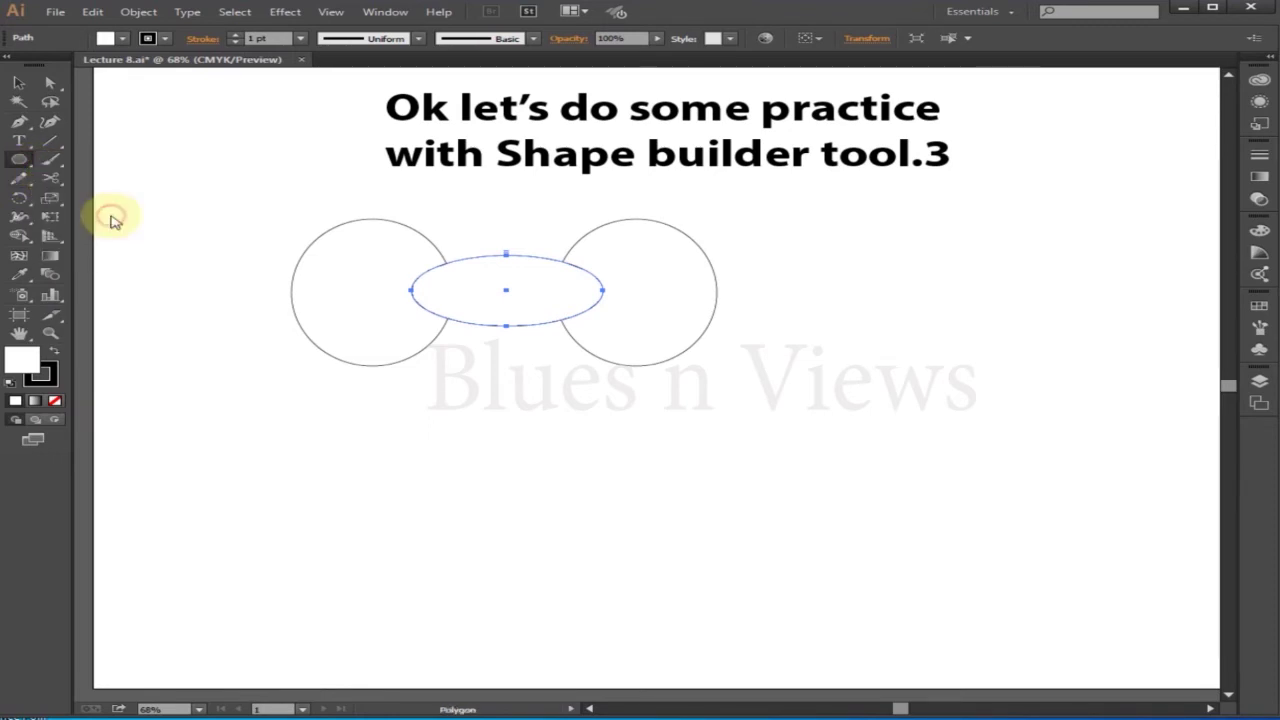
{"action": "left_click_drag", "start_coordinate": [352, 428], "coordinate": [389, 474]}
{"action": "left_click", "coordinate": [18, 83]}
{"action": "left_click_drag", "start_coordinate": [343, 420], "coordinate": [367, 468]}
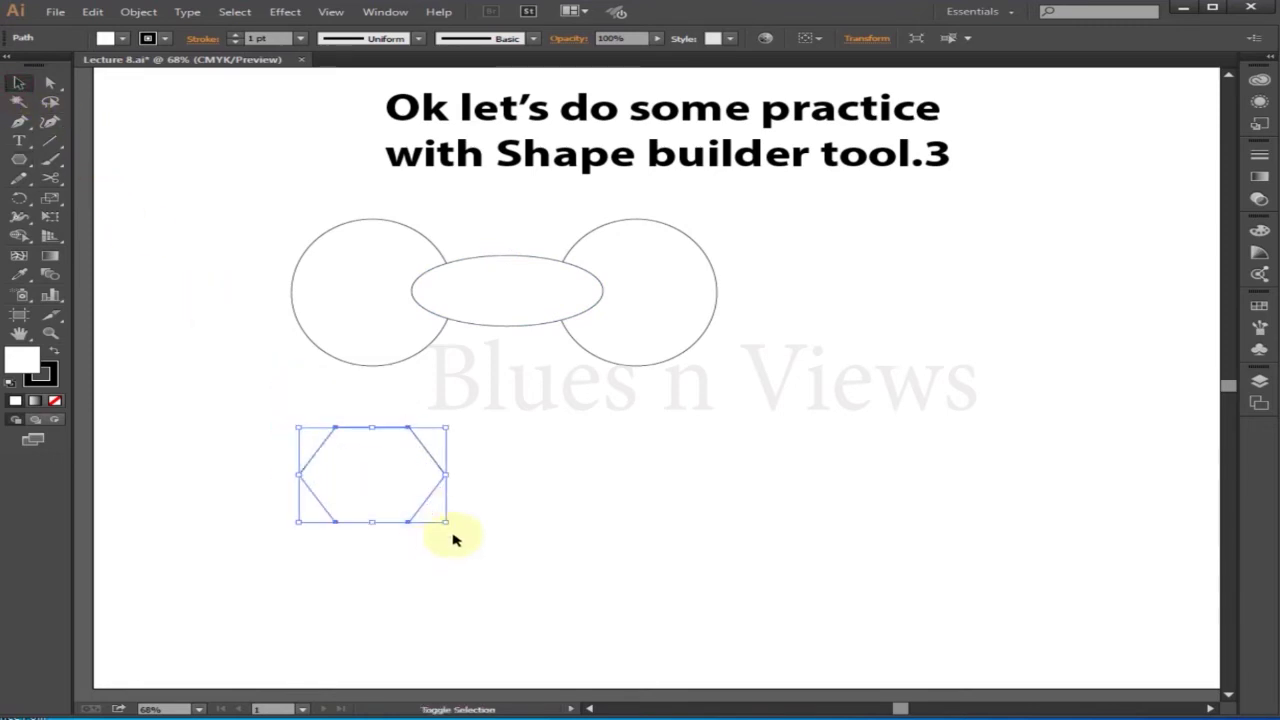
{"action": "left_click_drag", "start_coordinate": [446, 522], "coordinate": [453, 562]}
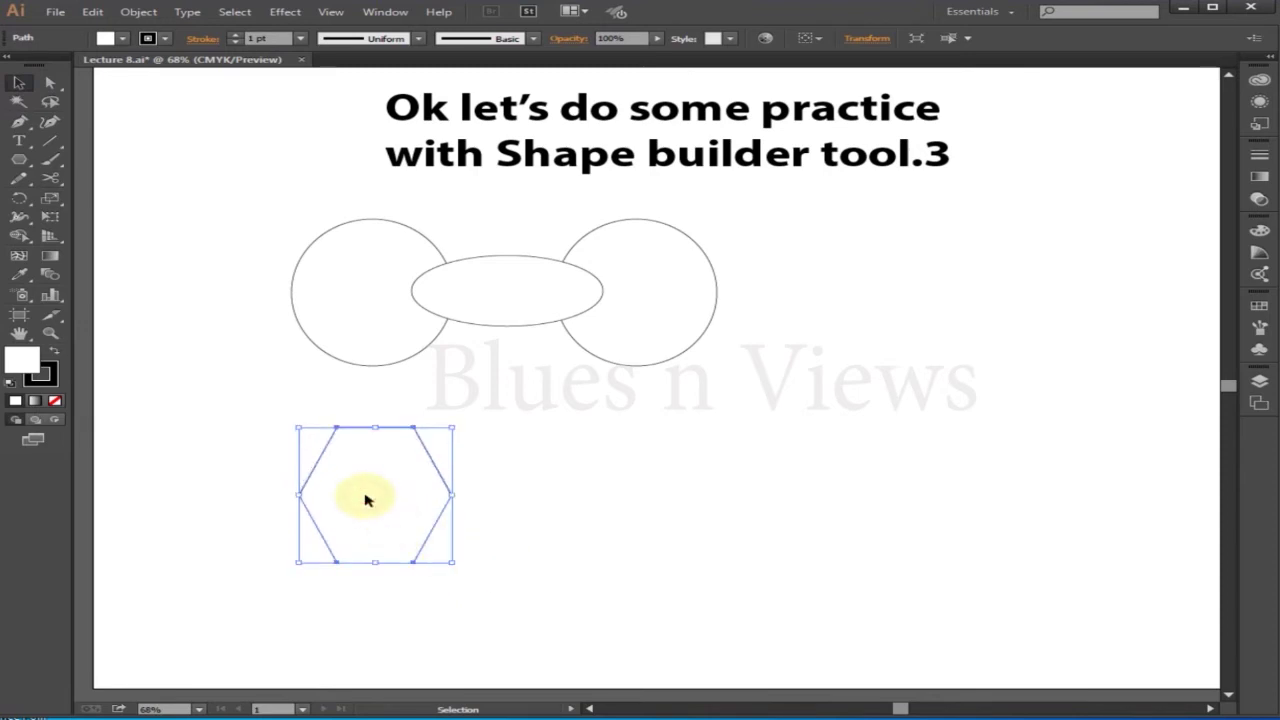
{"action": "left_click_drag", "start_coordinate": [366, 500], "coordinate": [618, 483]}
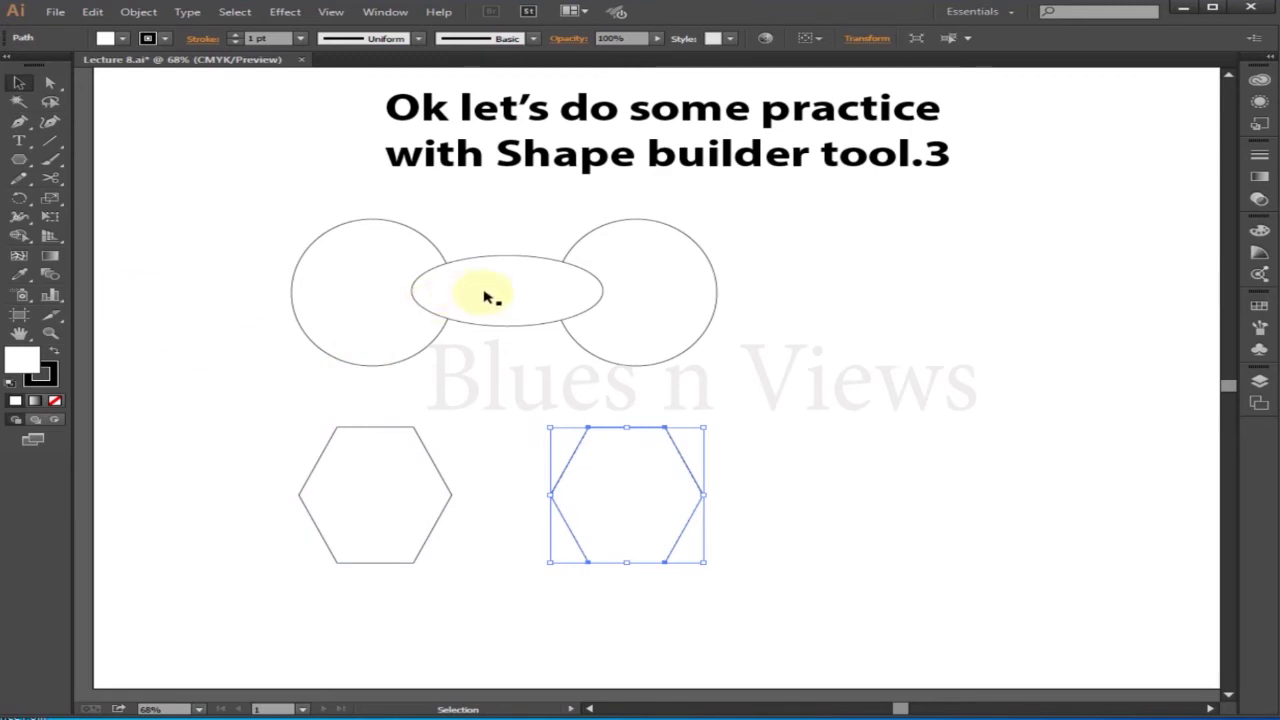
Copy the horizontal ellipse down between the two hexagons and bring the copy in front of them.
{"action": "left_click_drag", "start_coordinate": [483, 296], "coordinate": [475, 506]}
{"action": "key", "text": "ctrl+shift+bracketleft"}
{"action": "left_click", "coordinate": [778, 422]}
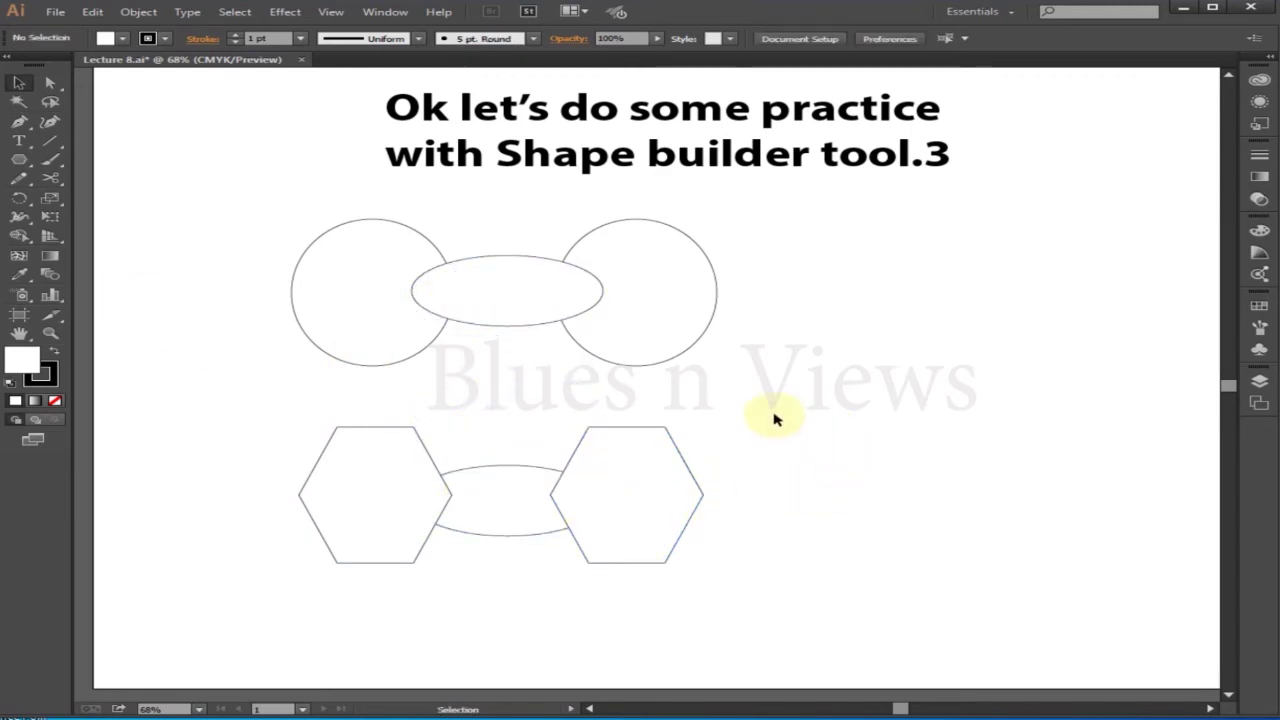
{"action": "left_click", "coordinate": [500, 500]}
{"action": "right_click", "coordinate": [499, 501]}
{"action": "mouse_move", "coordinate": [608, 469]}
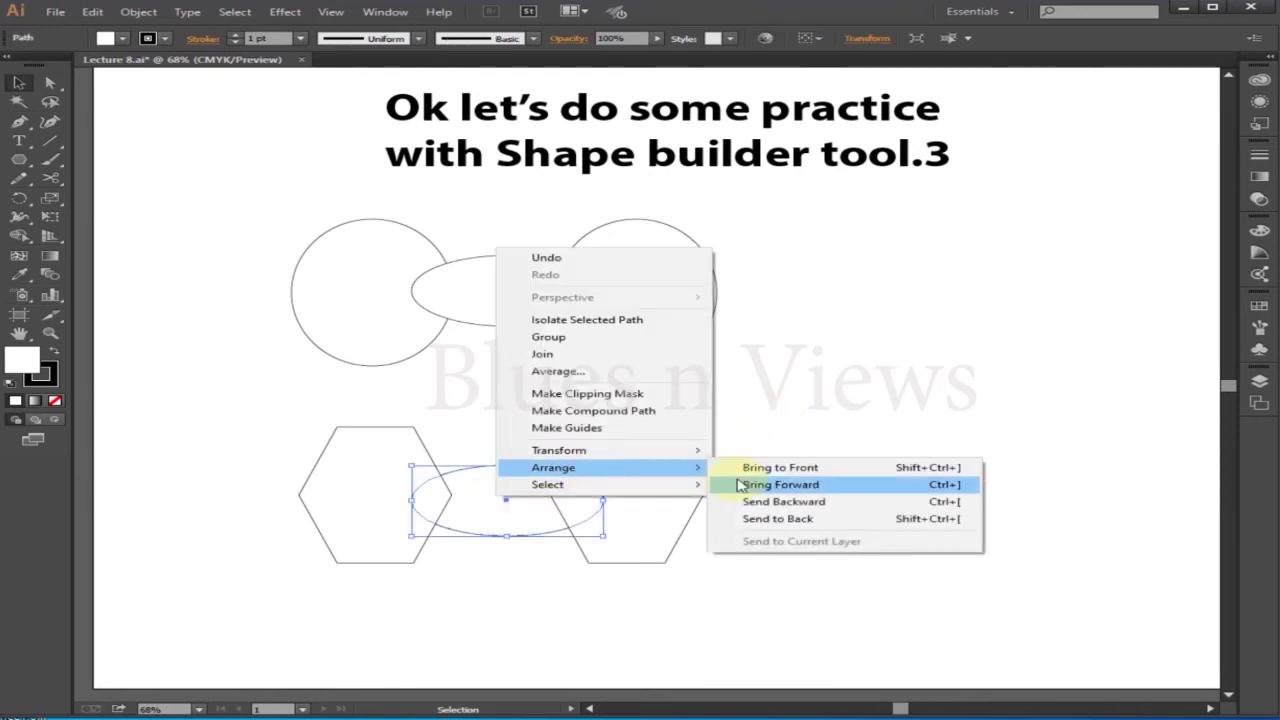
{"action": "left_click", "coordinate": [815, 484]}
{"action": "left_click", "coordinate": [820, 575]}
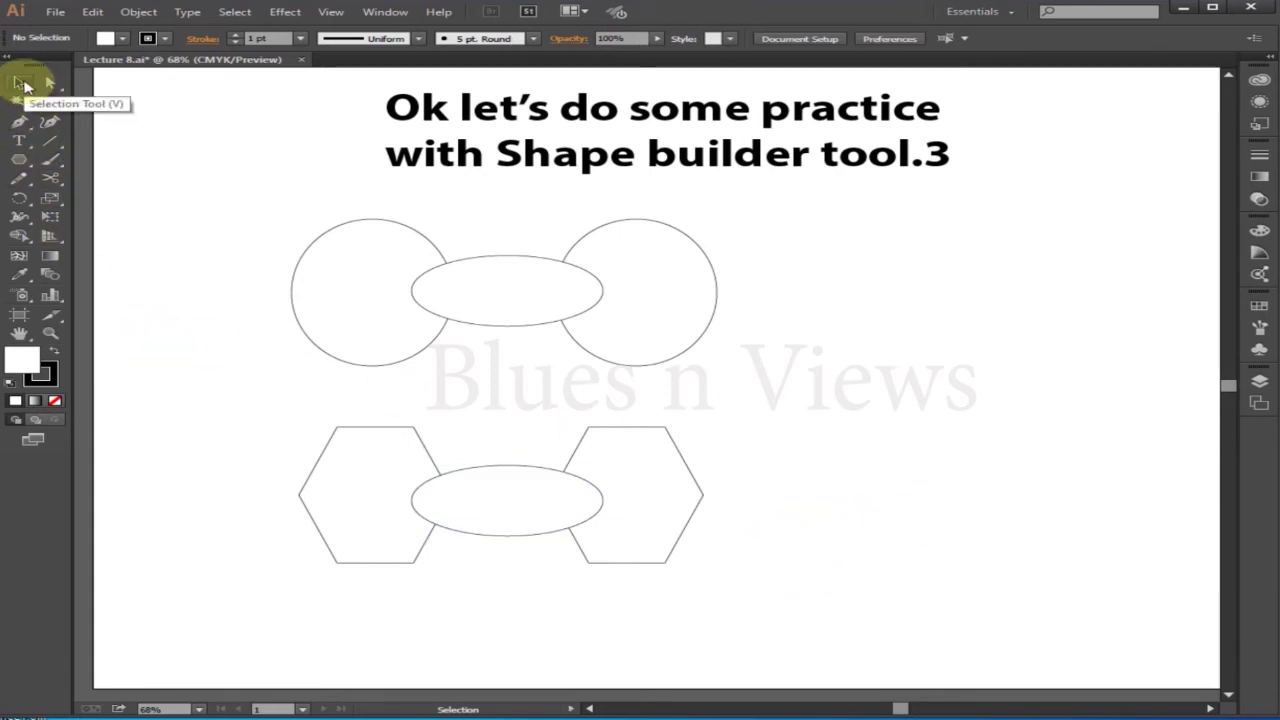
Select both circles and fill them with blue.
{"action": "left_click", "coordinate": [22, 84]}
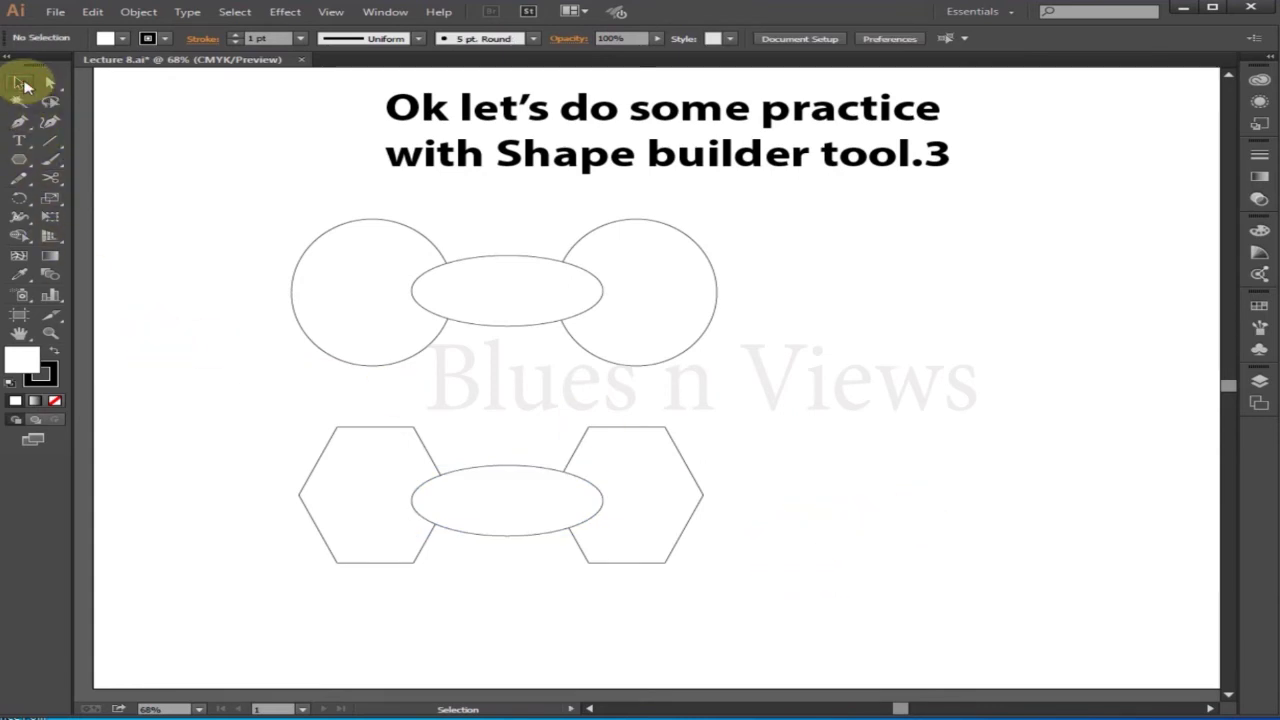
{"action": "left_click", "coordinate": [338, 296]}
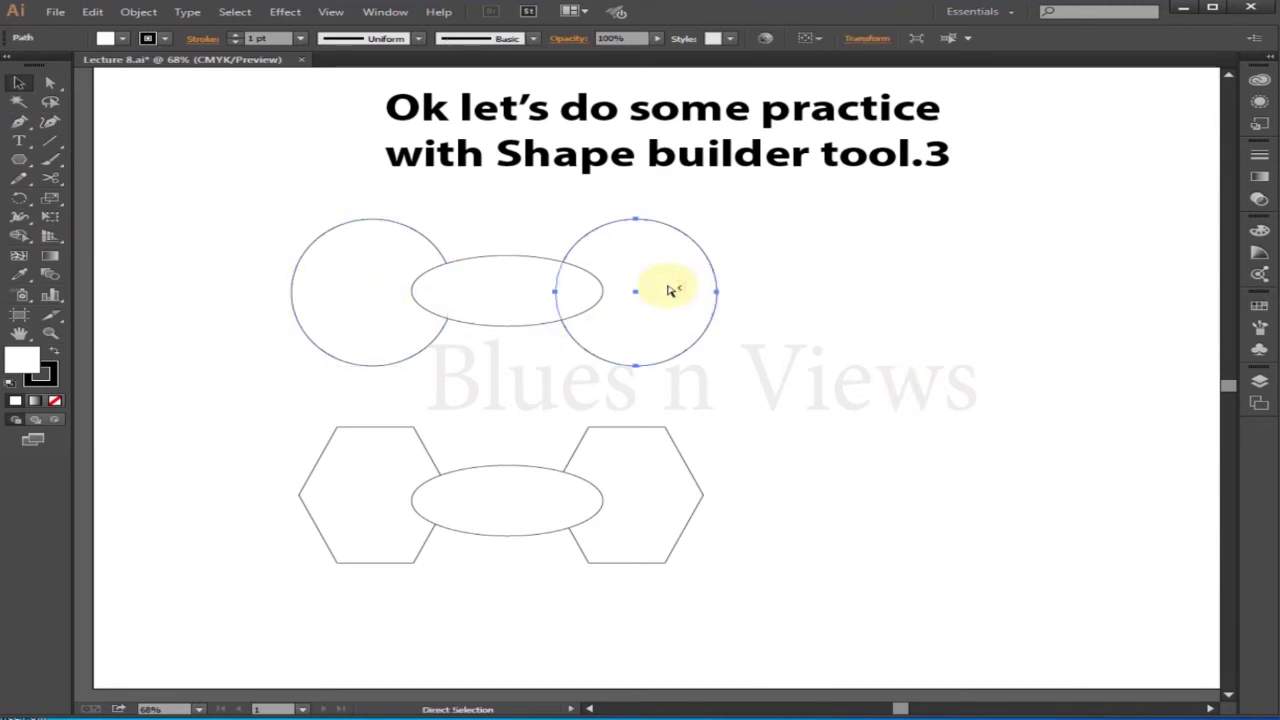
{"action": "left_click", "coordinate": [349, 292]}
{"action": "left_click", "coordinate": [603, 291], "text": "shift"}
{"action": "left_click", "coordinate": [680, 440]}
{"action": "left_click", "coordinate": [351, 281]}
{"action": "left_click", "coordinate": [686, 300], "text": "shift"}
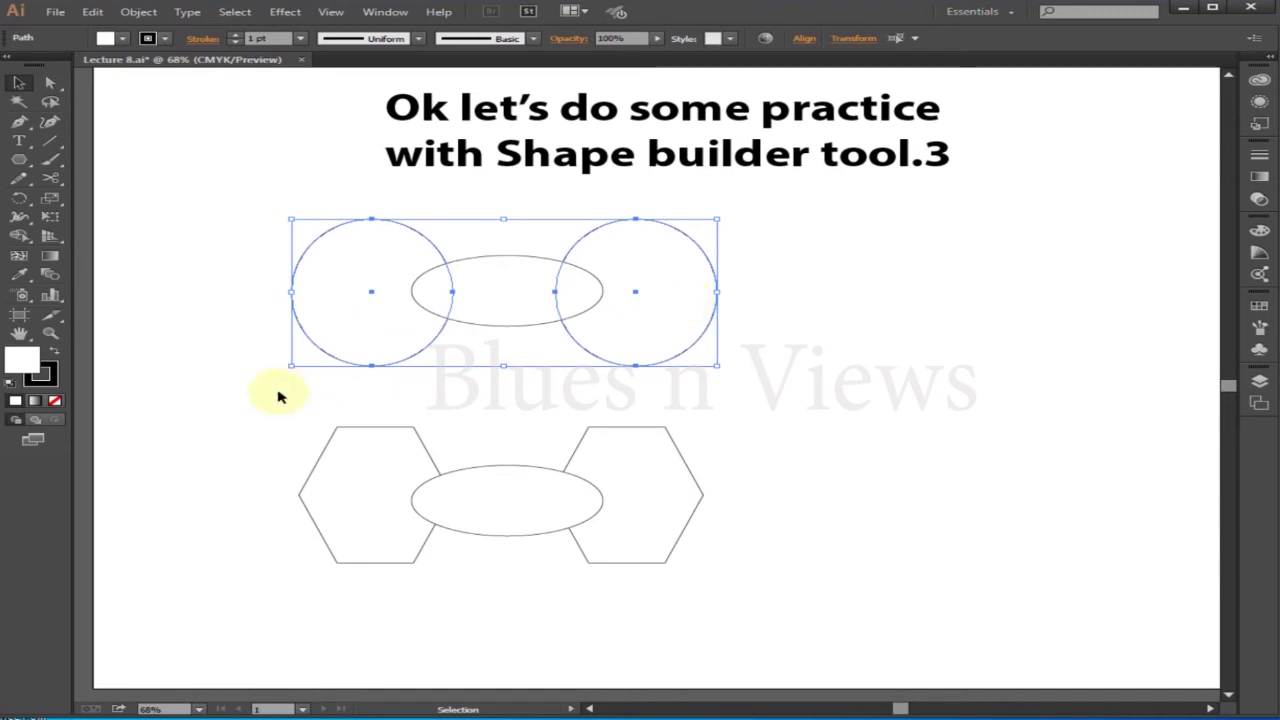
{"action": "double_click", "coordinate": [27, 362]}
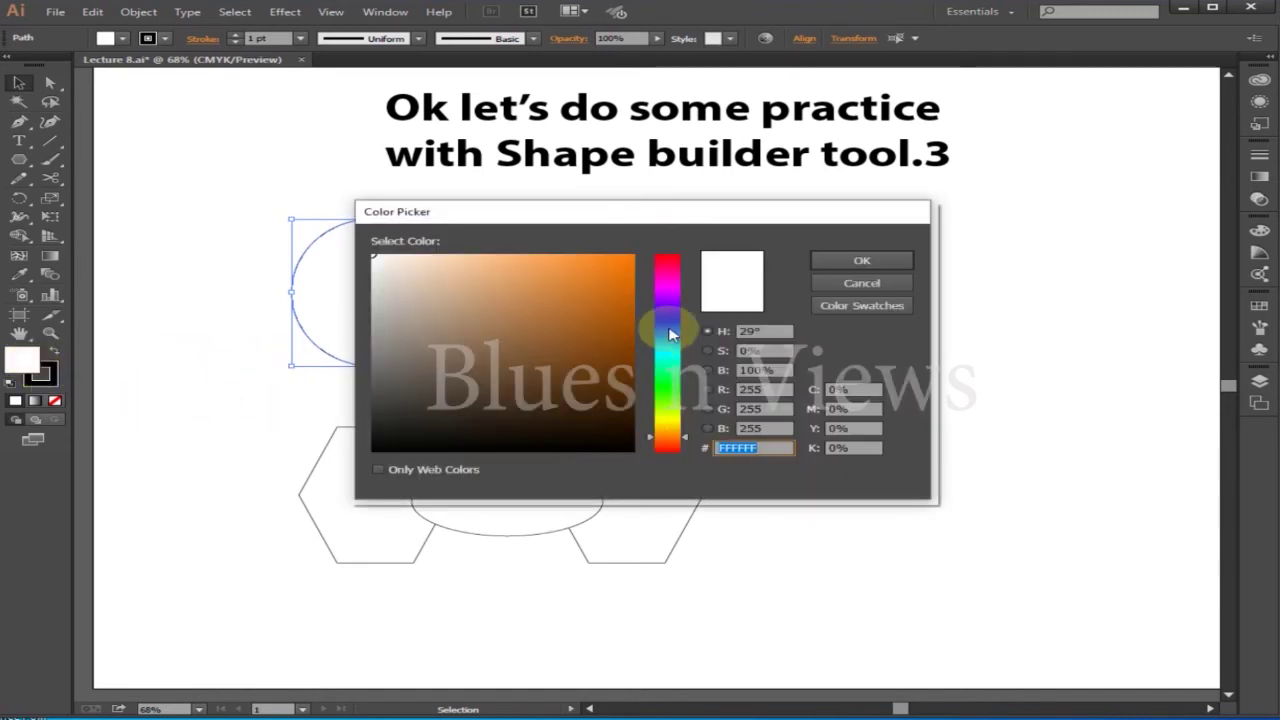
{"action": "left_click", "coordinate": [666, 320]}
{"action": "left_click", "coordinate": [616, 269]}
{"action": "left_click", "coordinate": [858, 262]}
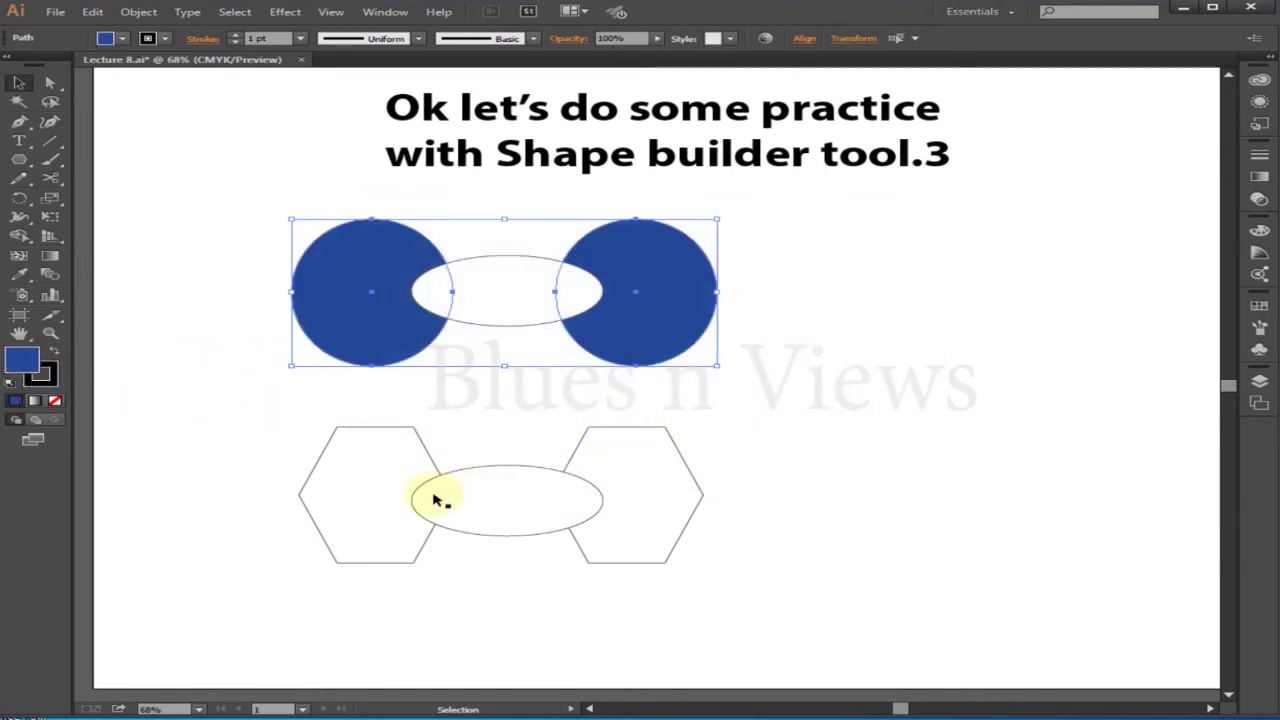
{"action": "double_click", "coordinate": [362, 511]}
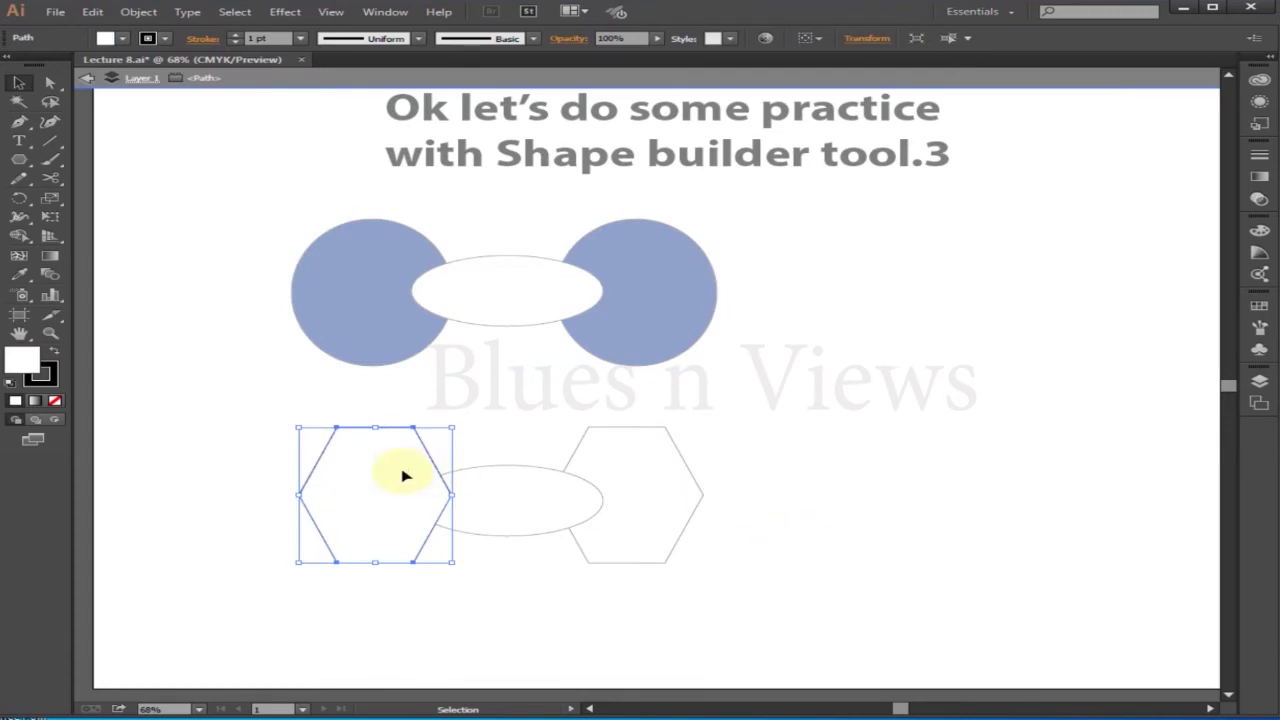
{"action": "left_click", "coordinate": [891, 474]}
{"action": "double_click", "coordinate": [505, 563]}
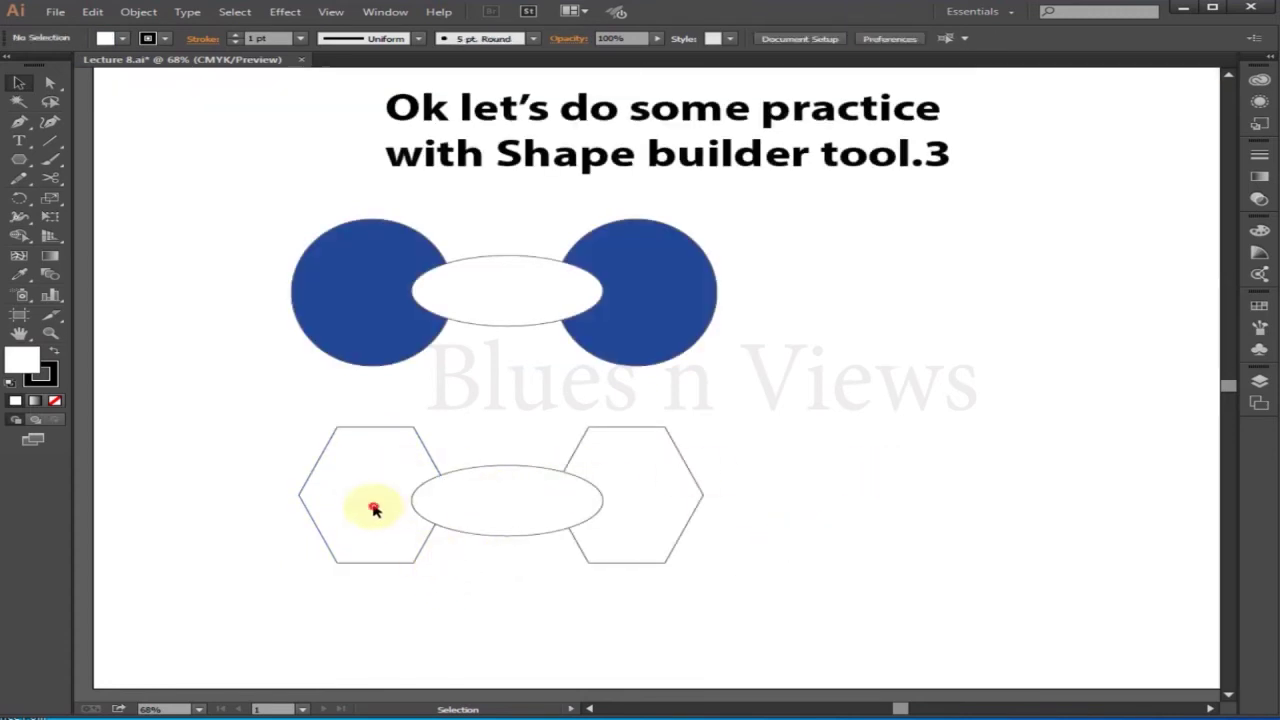
Fill both hexagons with red and deselect them.
{"action": "left_click", "coordinate": [371, 506]}
{"action": "left_click", "coordinate": [648, 506], "text": "shift"}
{"action": "double_click", "coordinate": [22, 358]}
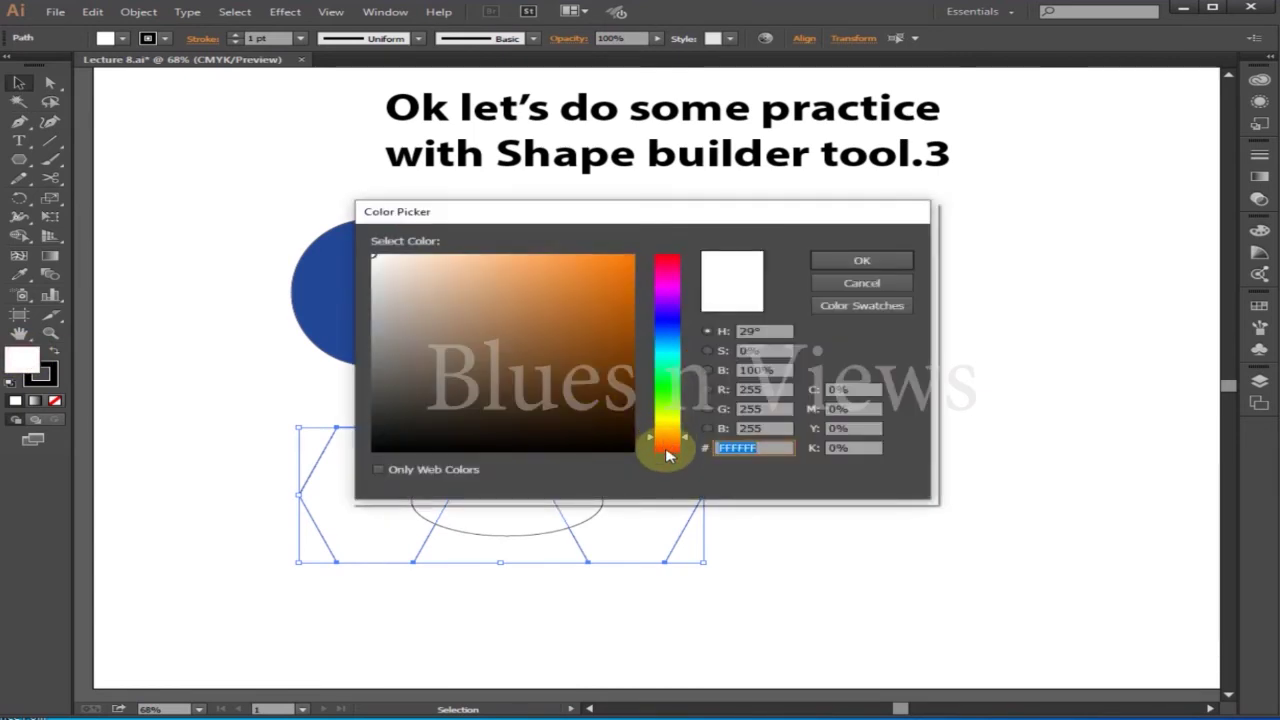
{"action": "left_click", "coordinate": [668, 455]}
{"action": "left_click", "coordinate": [620, 262]}
{"action": "left_click", "coordinate": [862, 260]}
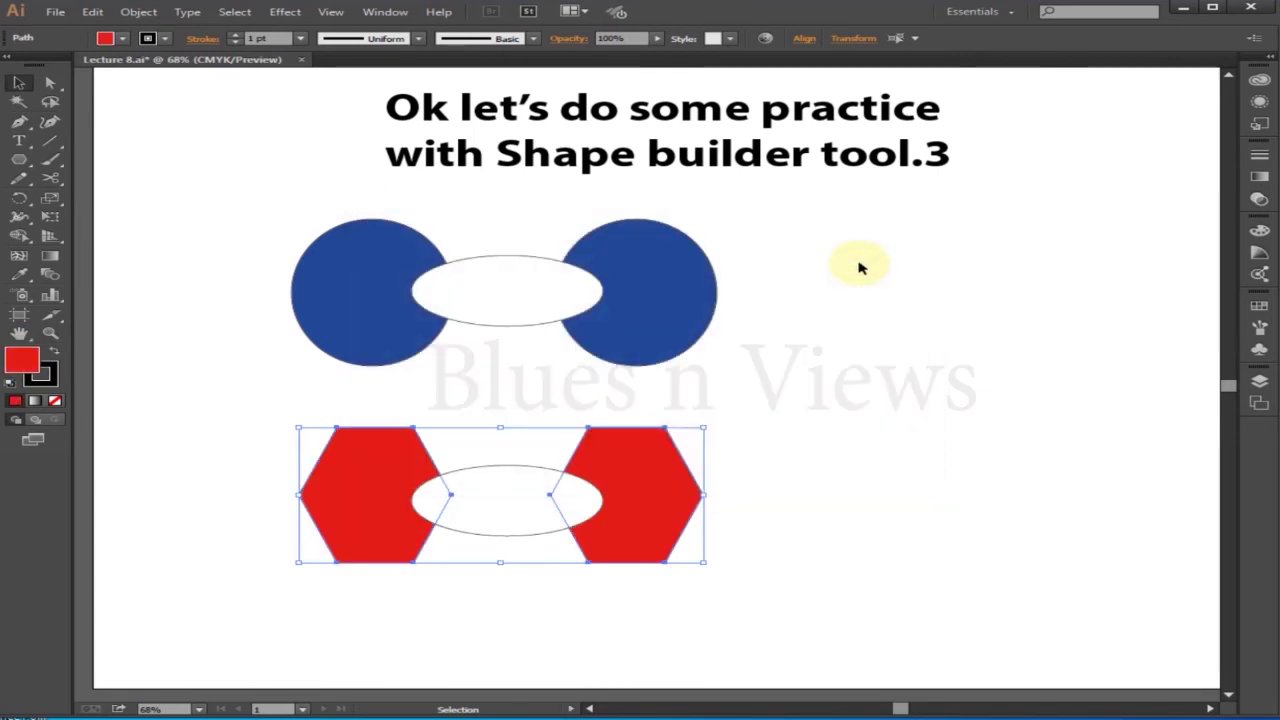
{"action": "left_click", "coordinate": [880, 360]}
Fill both horizontal ellipses with yellow, RGB 242, 231, 15, and deselect them.
{"action": "left_click", "coordinate": [533, 278]}
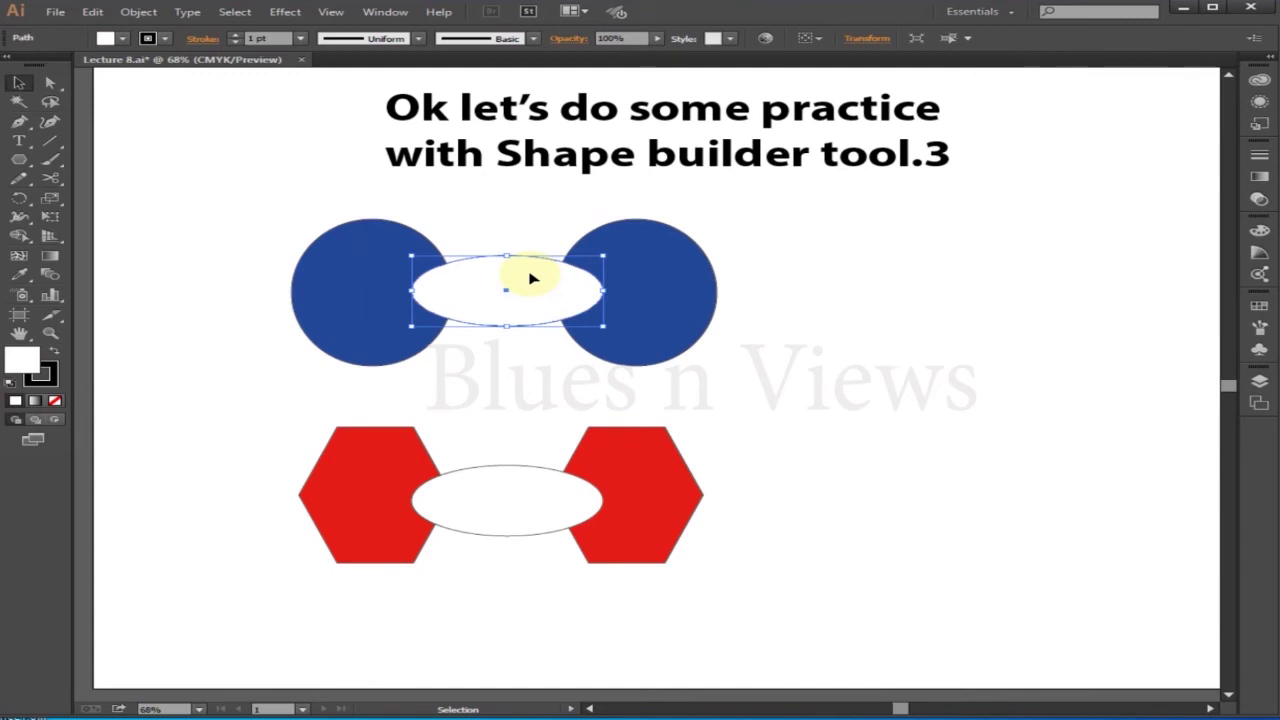
{"action": "left_click", "coordinate": [514, 516], "text": "shift"}
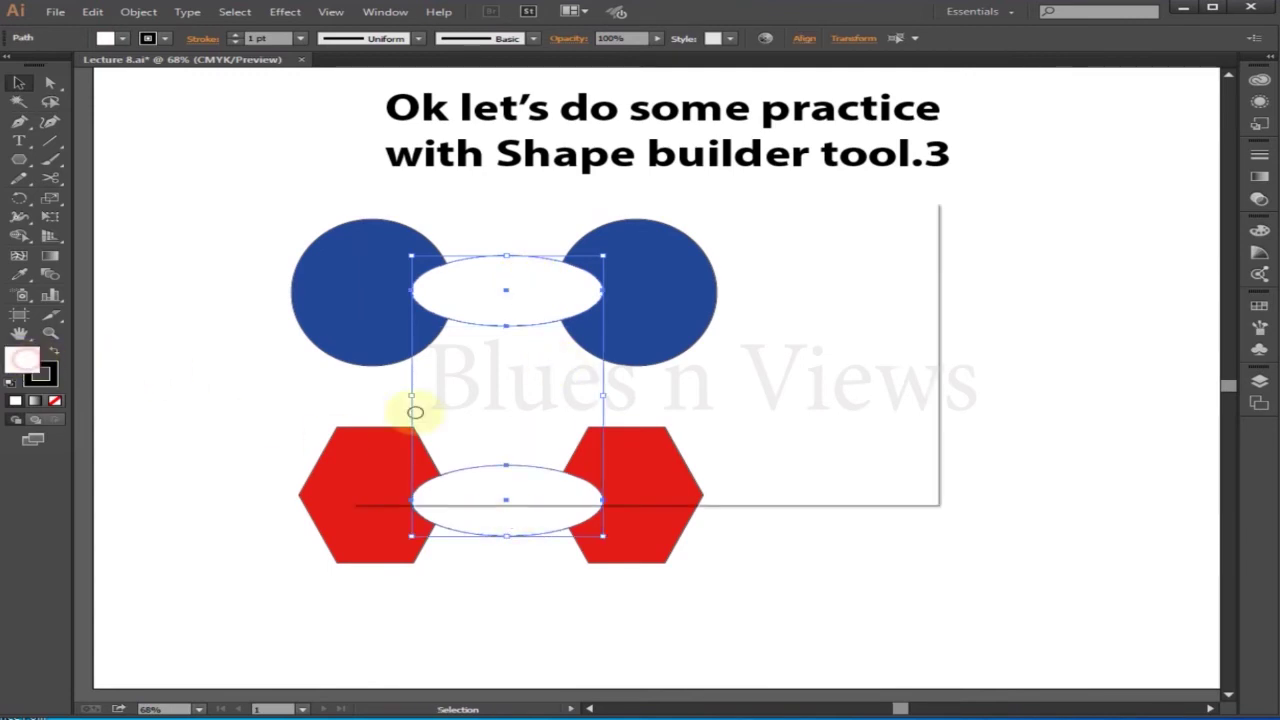
{"action": "left_click_drag", "start_coordinate": [657, 425], "coordinate": [658, 417]}
{"action": "left_click", "coordinate": [628, 258]}
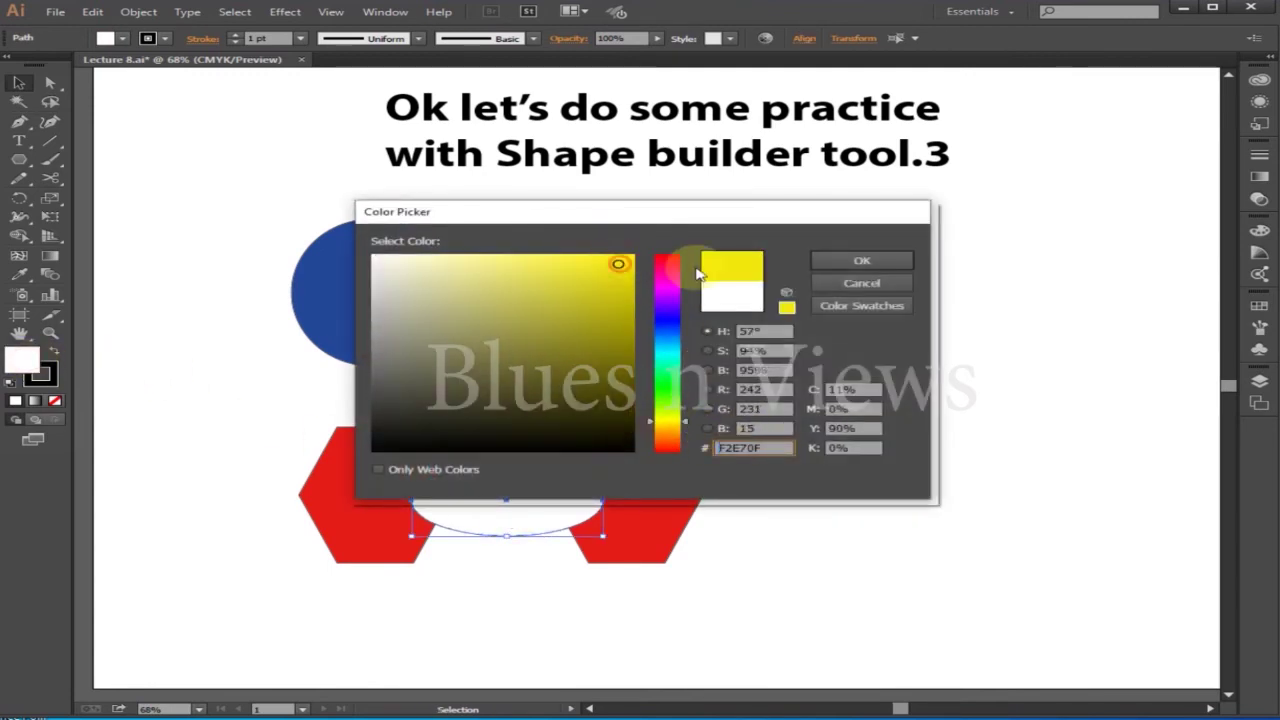
{"action": "left_click", "coordinate": [862, 260]}
{"action": "left_click", "coordinate": [836, 407]}
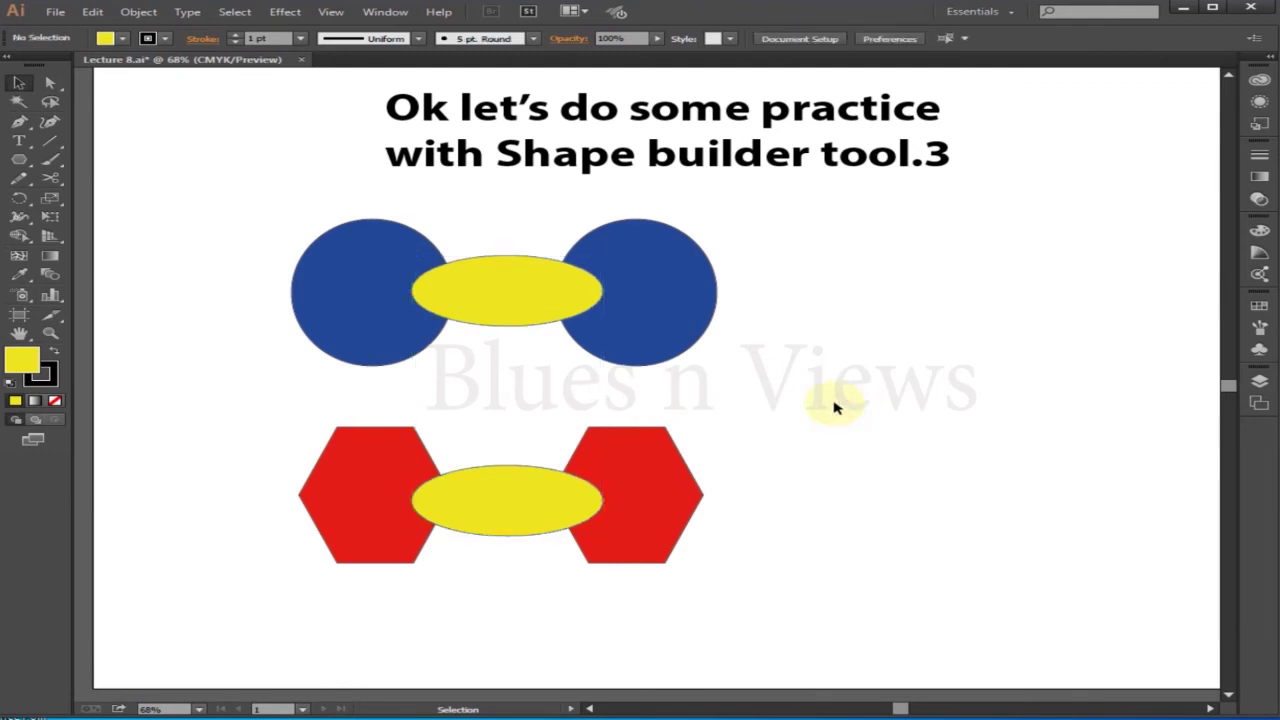
Draw a rounded rectangle beside the circle arrangement and place a copy of it farther right, leaving a gap between them.
{"action": "left_click_drag", "start_coordinate": [34, 173], "coordinate": [72, 180]}
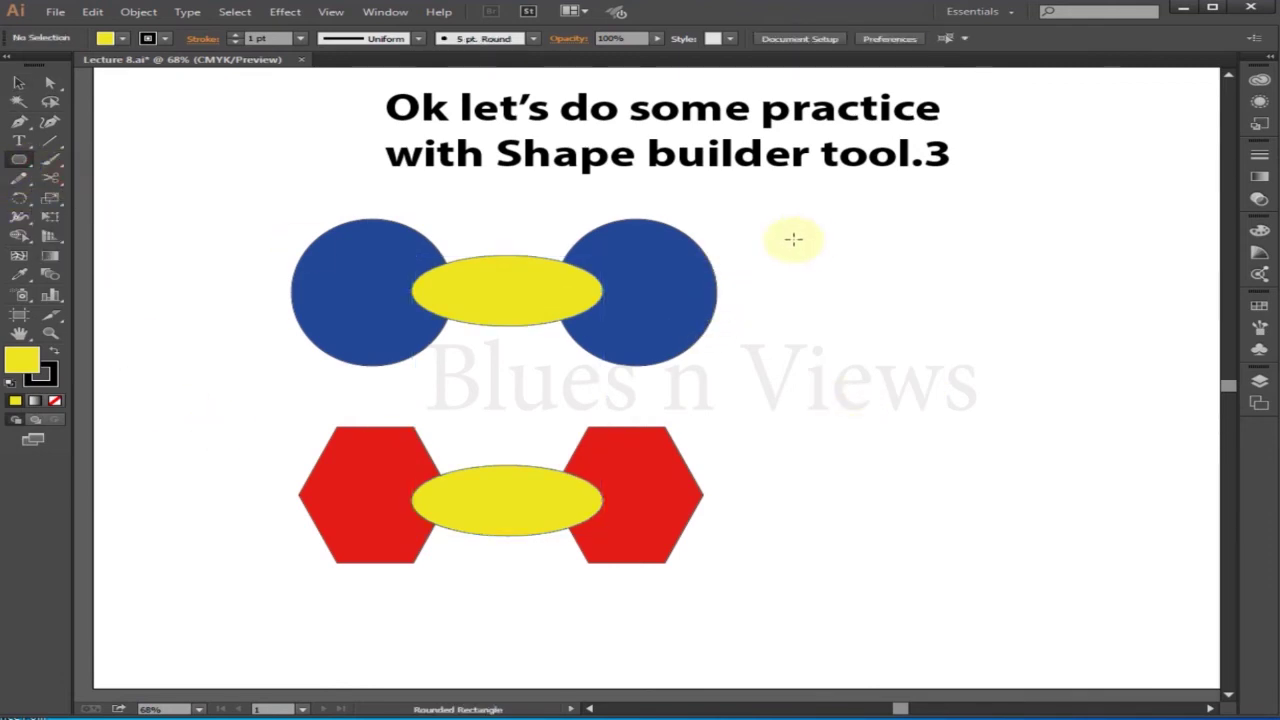
{"action": "left_click_drag", "start_coordinate": [786, 236], "coordinate": [966, 360]}
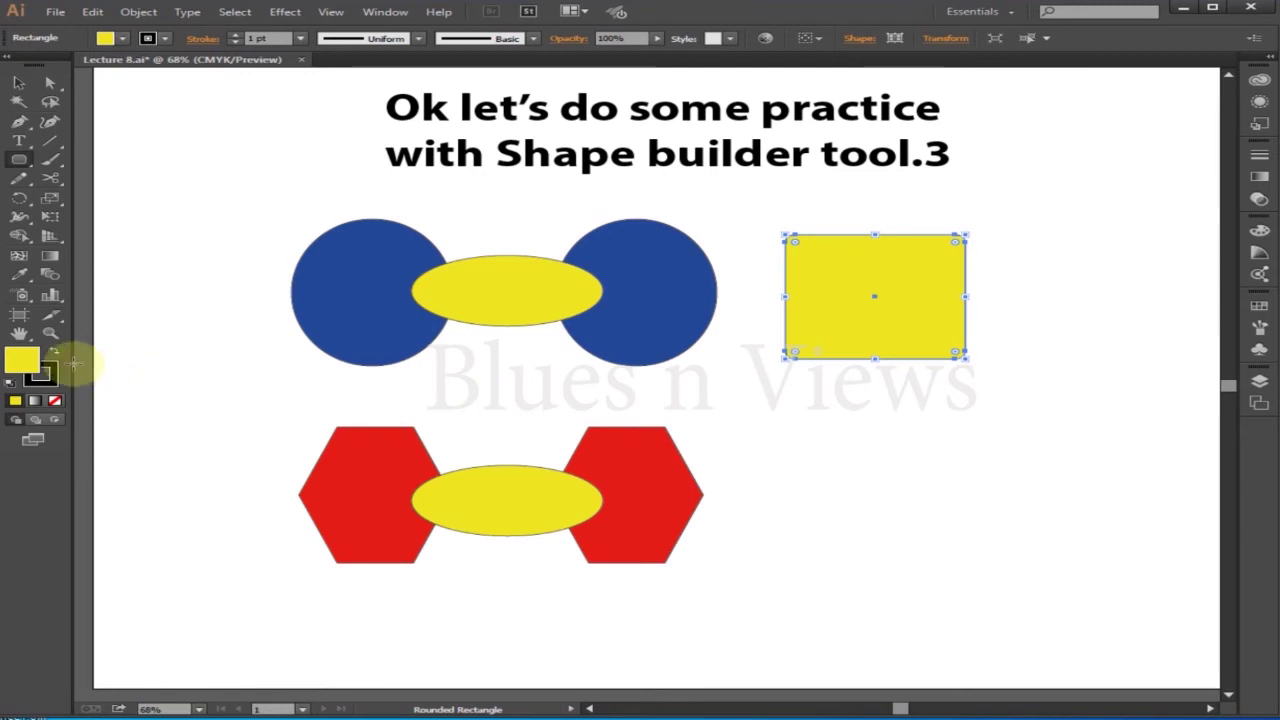
{"action": "left_click", "coordinate": [19, 84]}
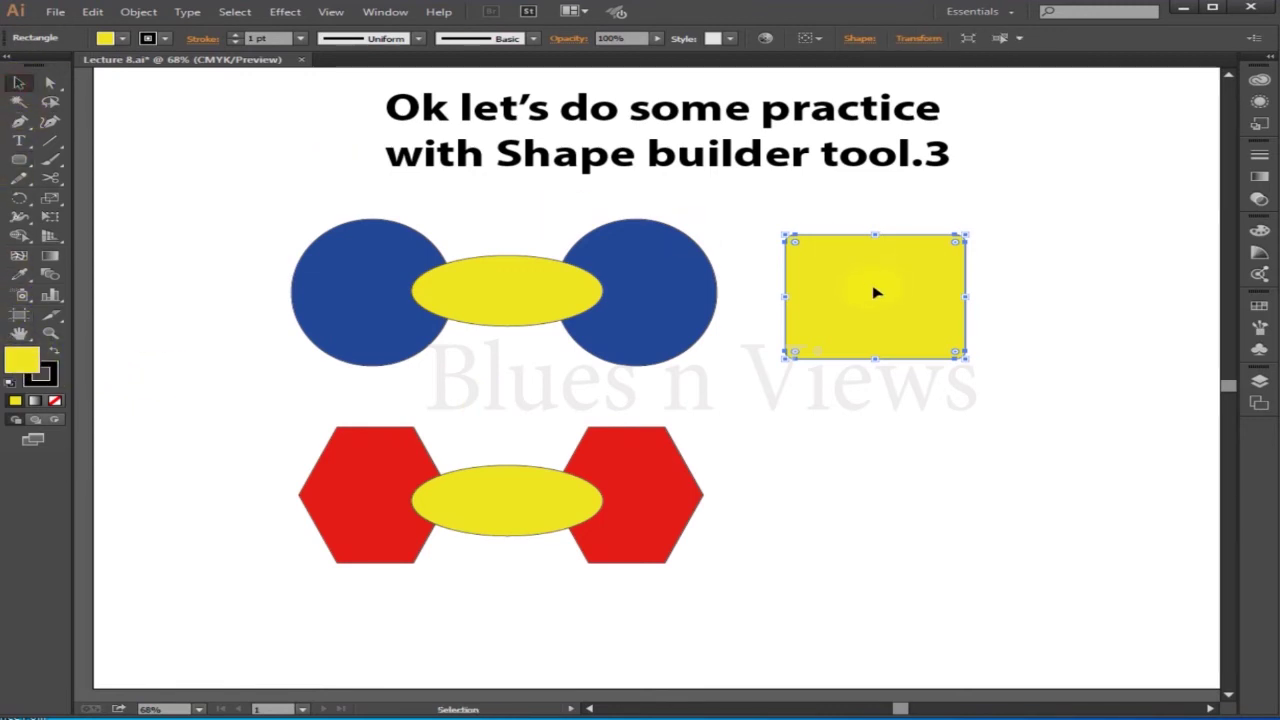
{"action": "left_click_drag", "start_coordinate": [898, 290], "coordinate": [1138, 288]}
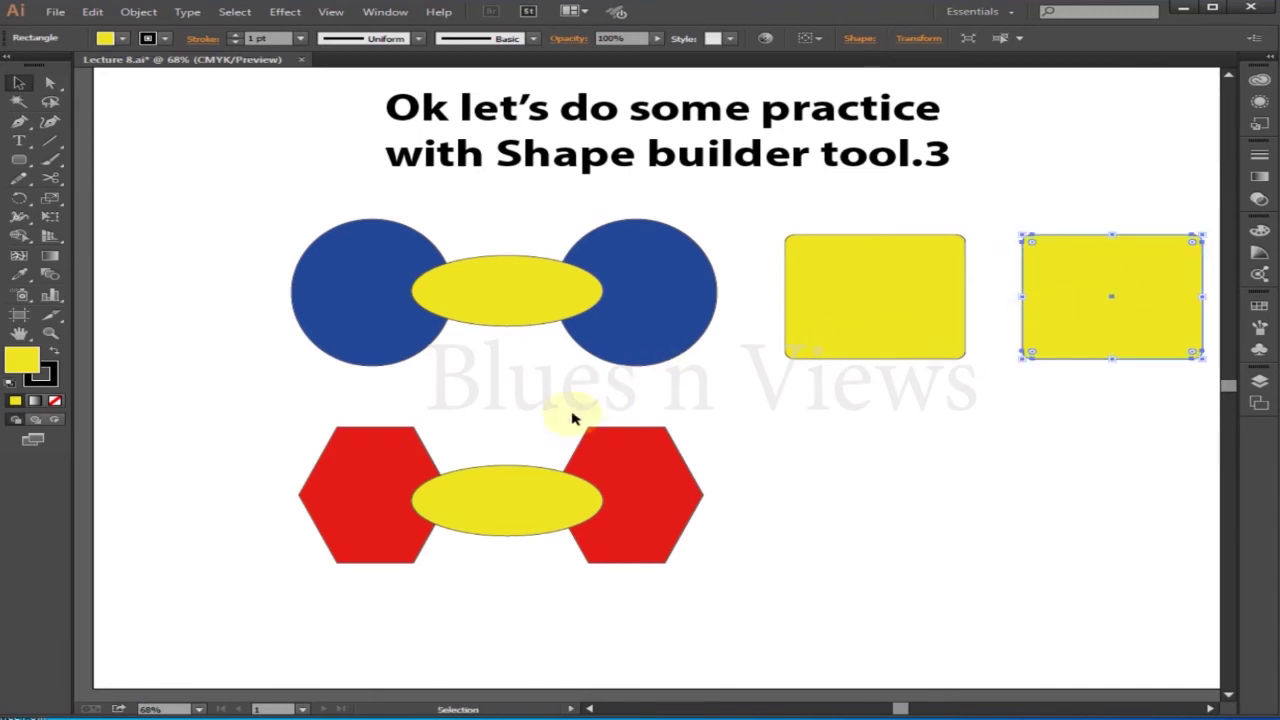
Draw a square-cornered rectangle below the first rounded rectangle and copy it across beneath the second one.
{"action": "left_click", "coordinate": [32, 170]}
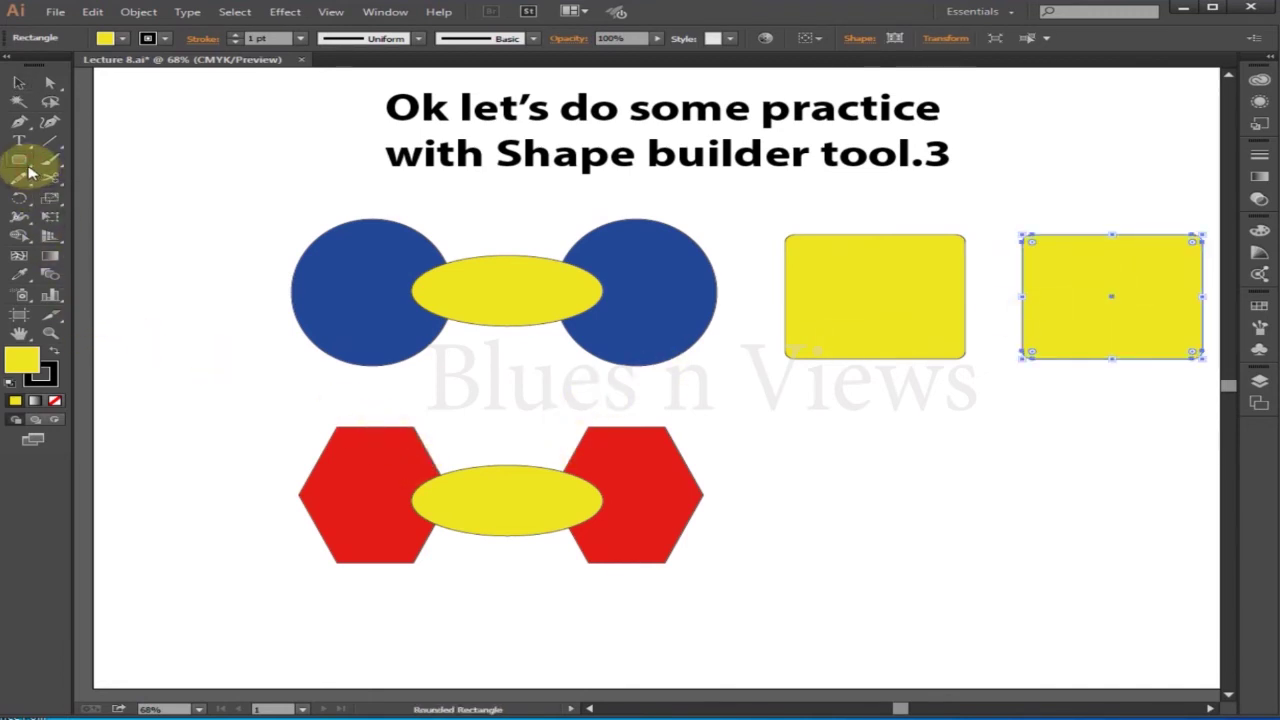
{"action": "left_click_drag", "start_coordinate": [33, 172], "coordinate": [125, 158]}
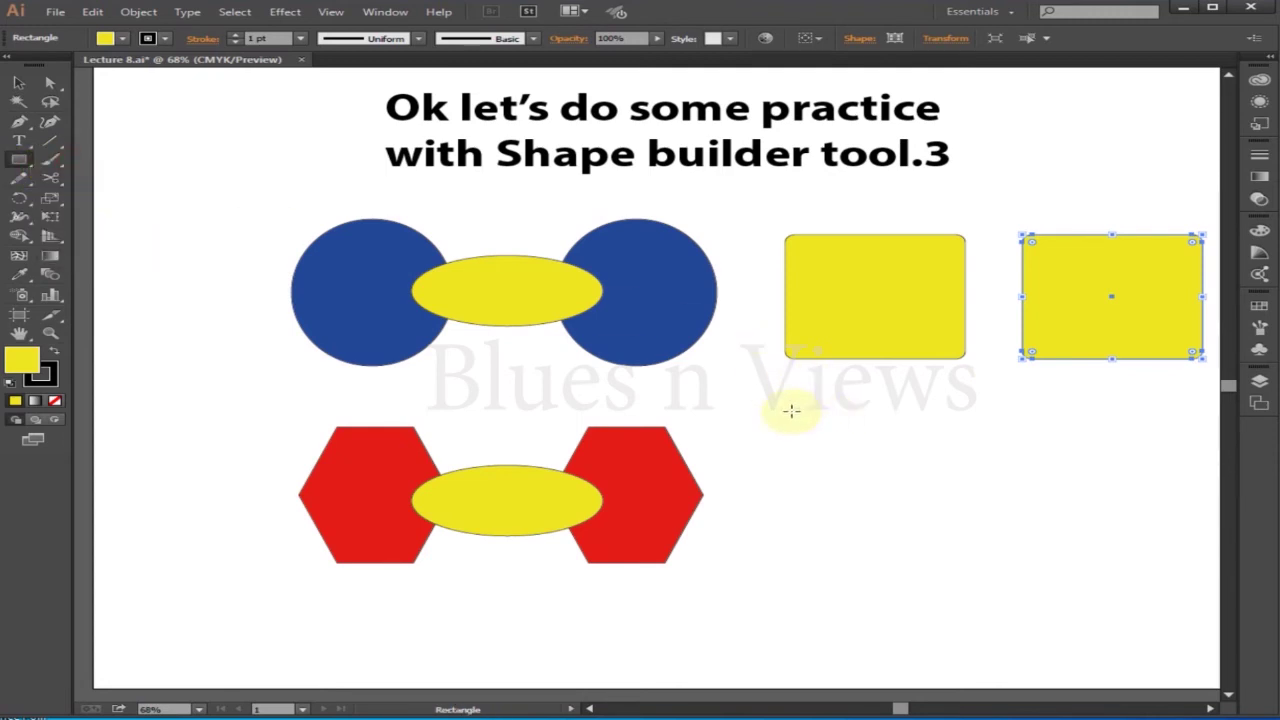
{"action": "left_click_drag", "start_coordinate": [785, 427], "coordinate": [953, 549]}
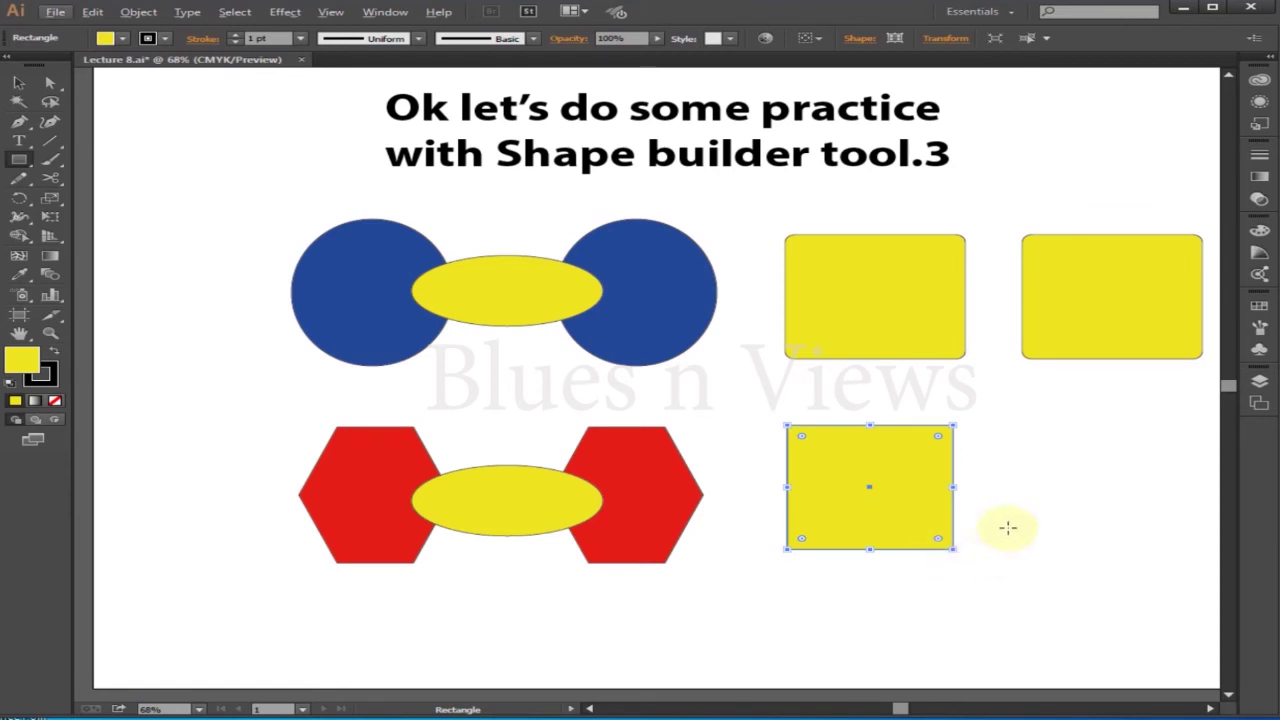
{"action": "left_click", "coordinate": [18, 83]}
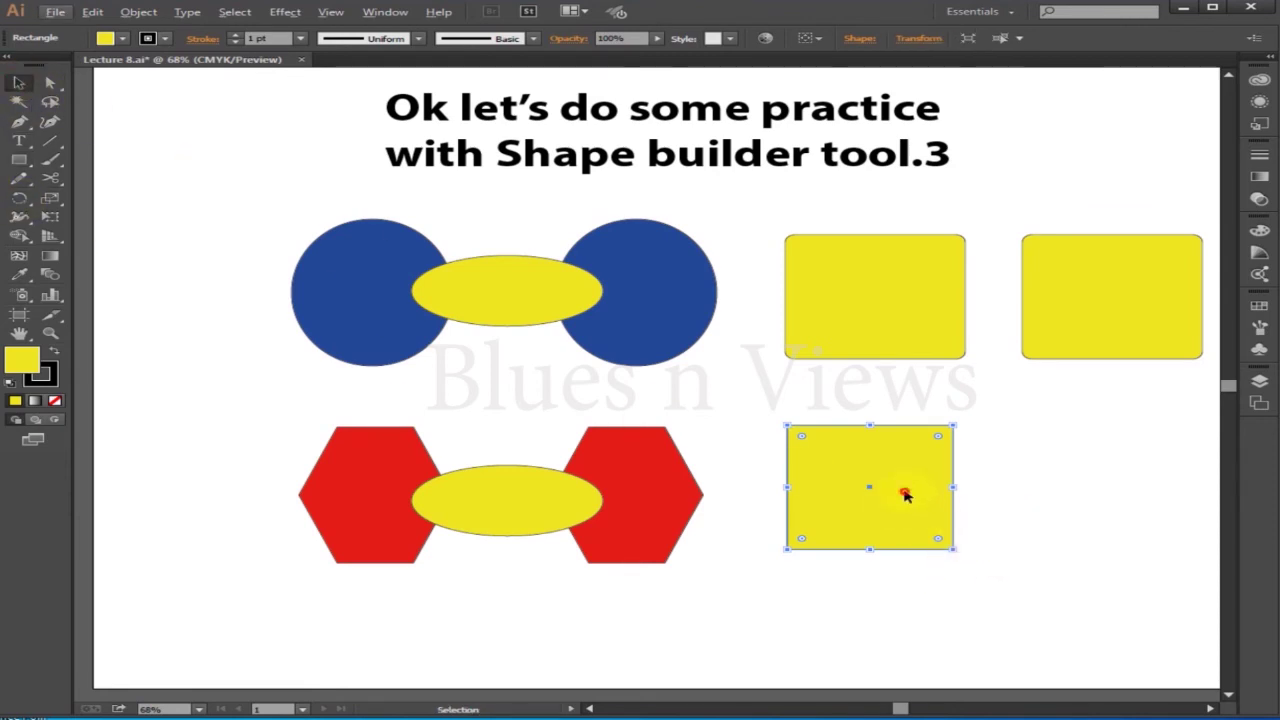
{"action": "left_click_drag", "start_coordinate": [905, 497], "coordinate": [1150, 499]}
Copy the two yellow ellipses so that one bridges the rounded rectangles and the other bridges the square-cornered rectangles.
{"action": "left_click", "coordinate": [507, 299]}
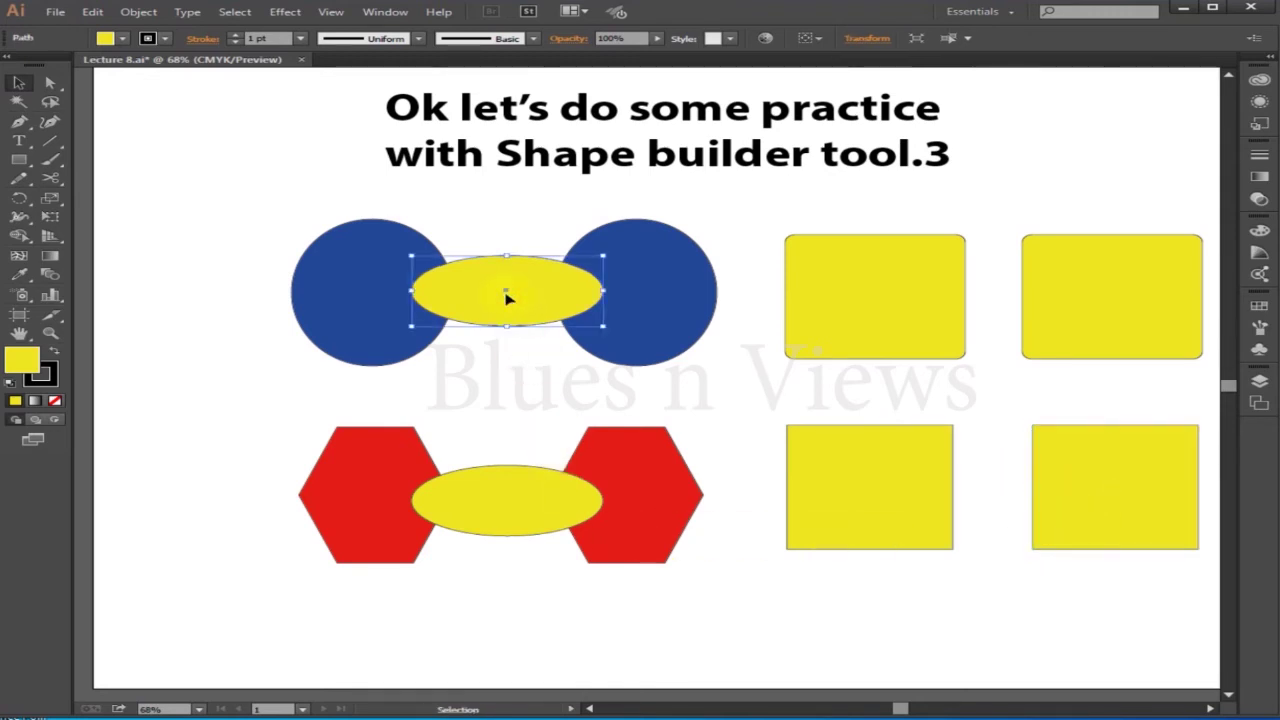
{"action": "left_click", "coordinate": [507, 299], "text": "shift"}
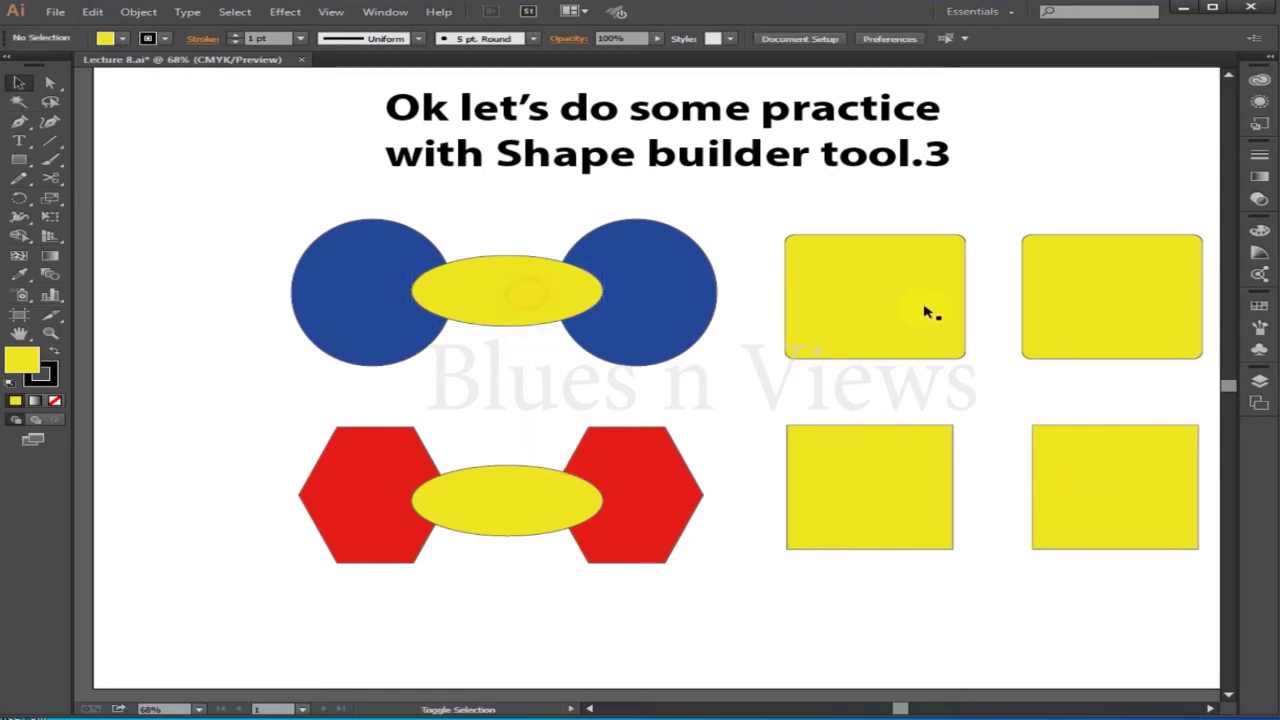
{"action": "left_click", "coordinate": [540, 300]}
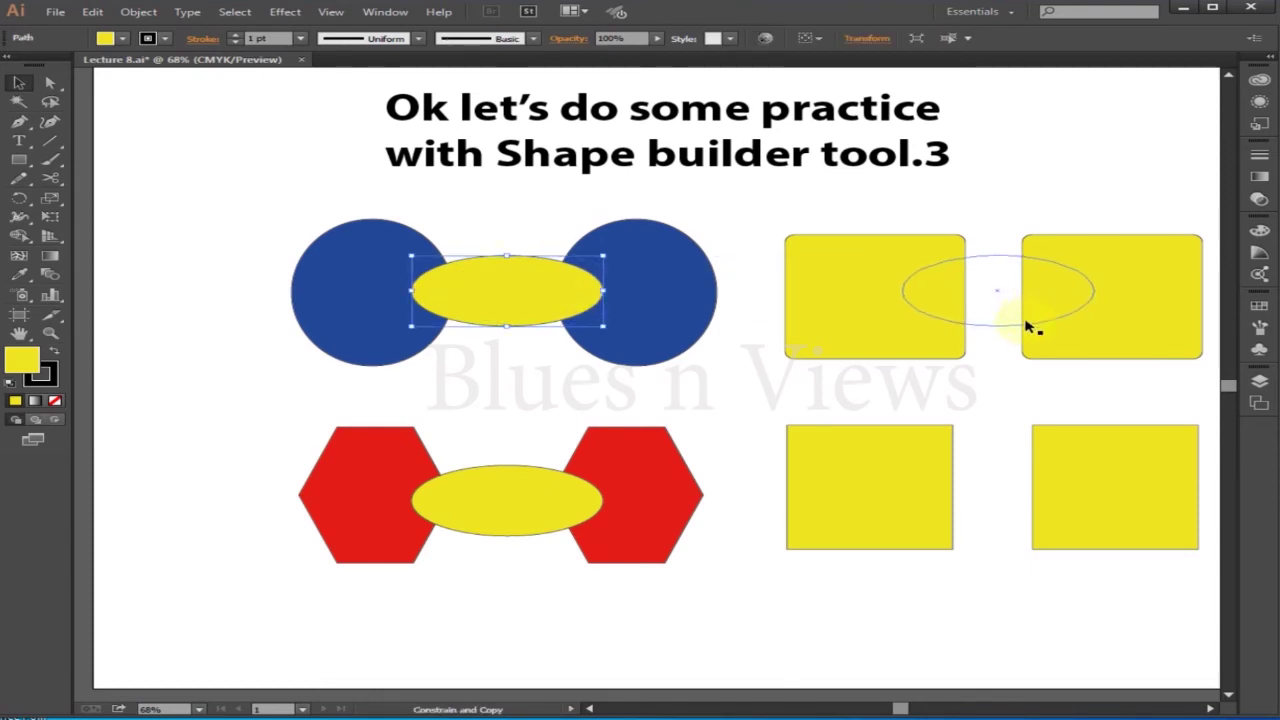
{"action": "left_click_drag", "start_coordinate": [1030, 322], "coordinate": [1030, 322]}
{"action": "left_click", "coordinate": [513, 512]}
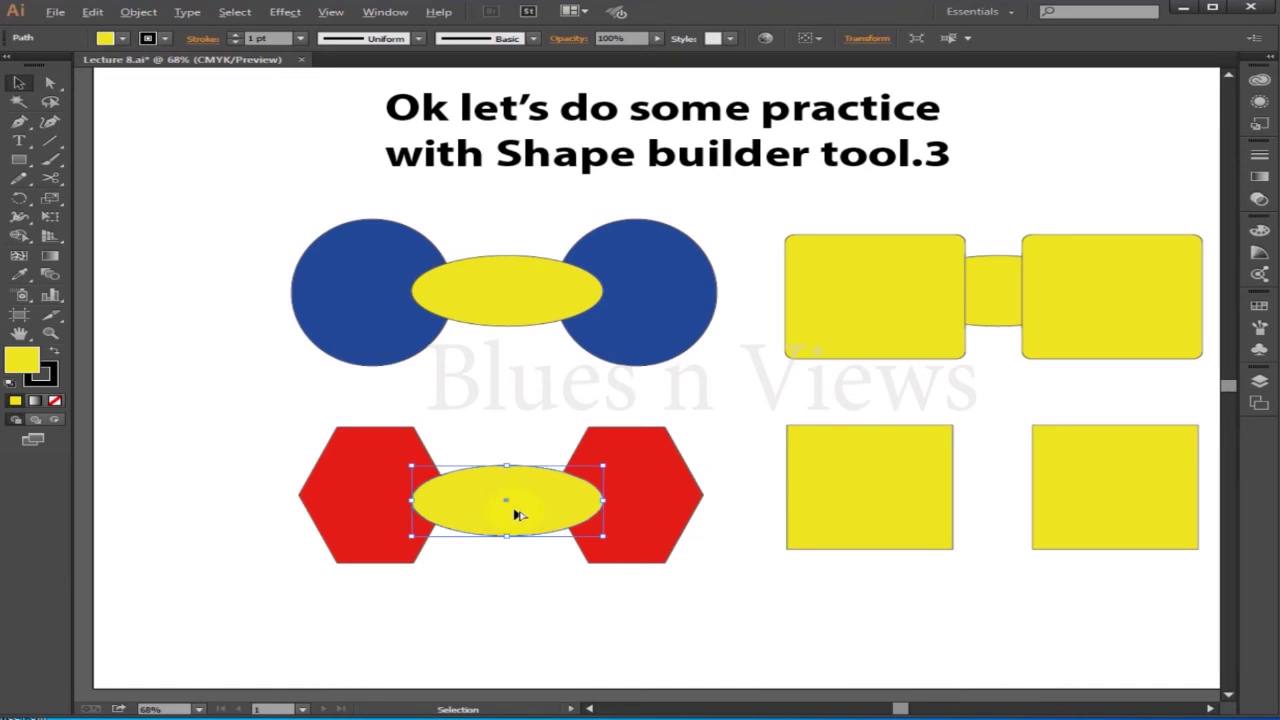
{"action": "left_click_drag", "start_coordinate": [515, 513], "coordinate": [1012, 473]}
Nudge the upper ellipse copy slightly down and bring both ellipse copies in front of their rectangles.
{"action": "left_click_drag", "start_coordinate": [997, 298], "coordinate": [996, 297]}
{"action": "right_click", "coordinate": [996, 297]}
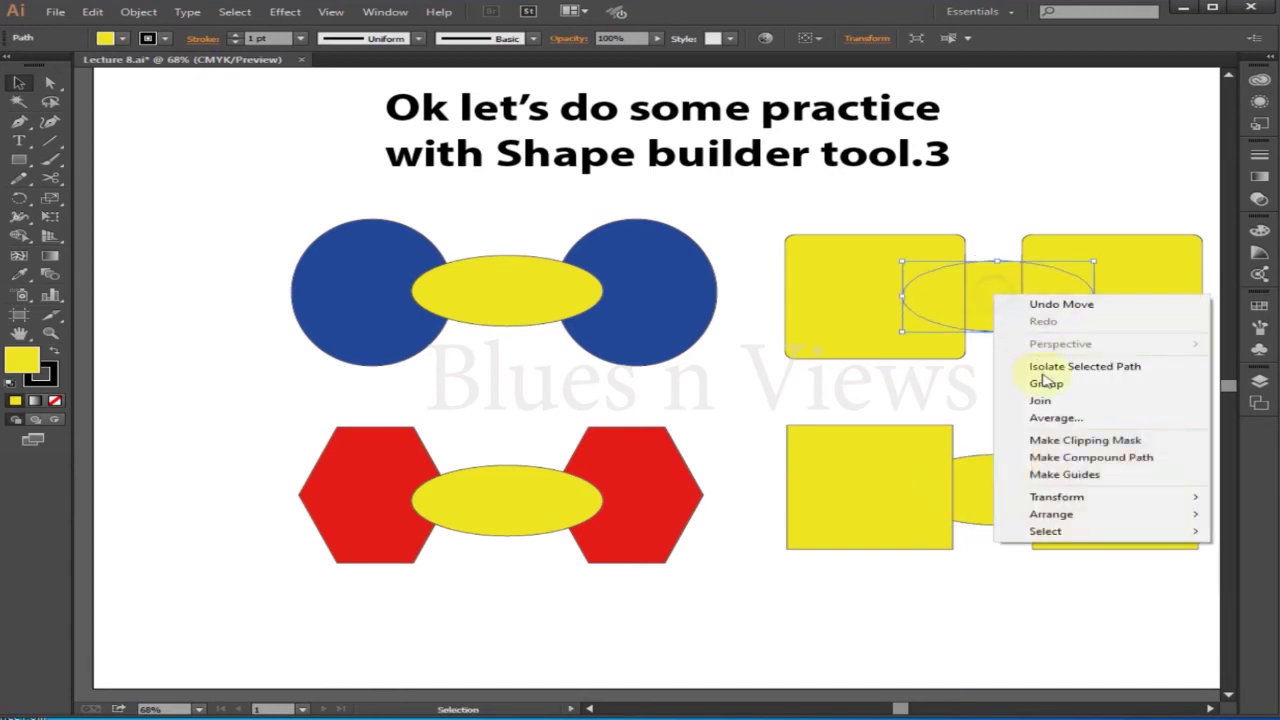
{"action": "mouse_move", "coordinate": [1020, 515]}
{"action": "left_click", "coordinate": [878, 517]}
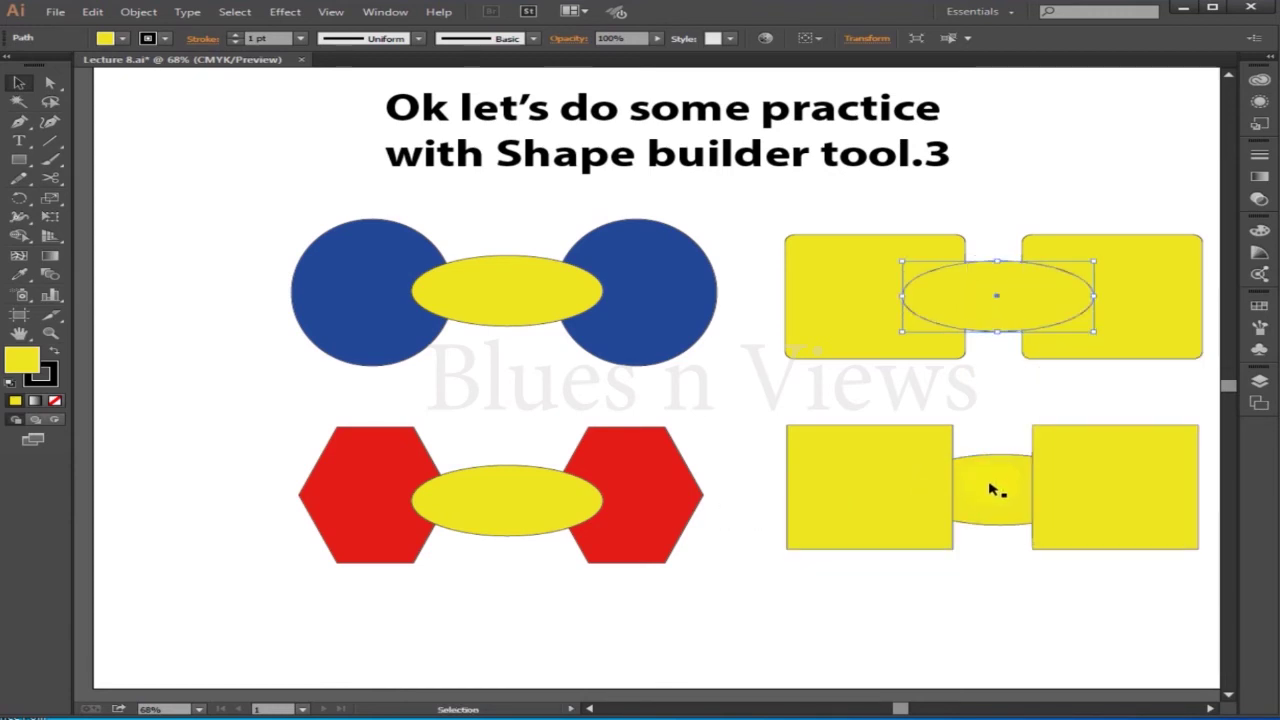
{"action": "right_click", "coordinate": [990, 490]}
{"action": "mouse_move", "coordinate": [1090, 703]}
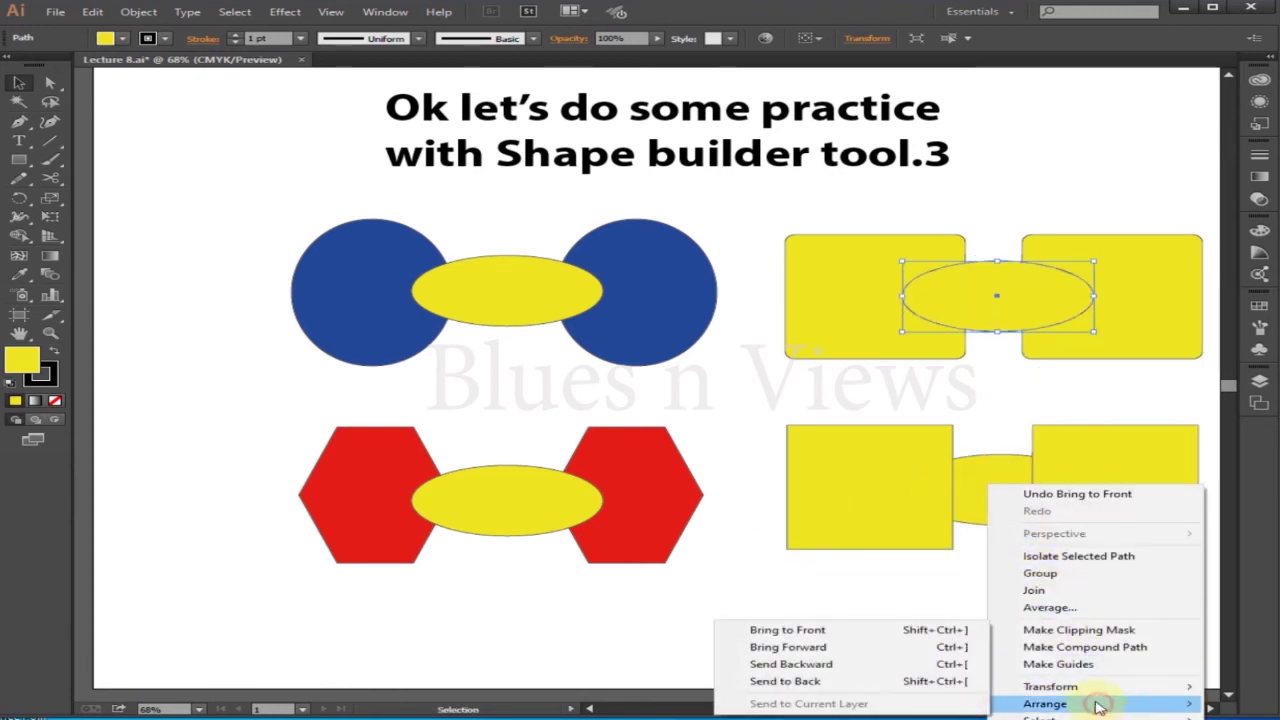
{"action": "left_click", "coordinate": [808, 634]}
{"action": "right_click", "coordinate": [990, 490]}
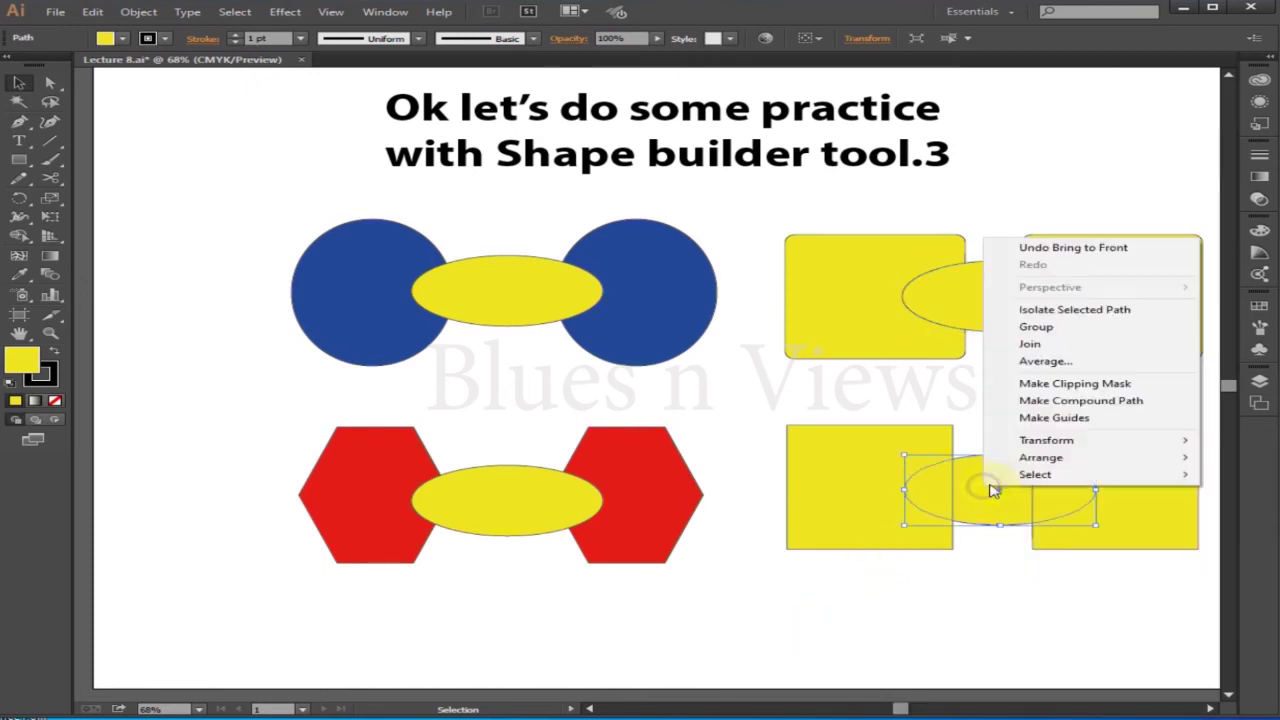
{"action": "mouse_move", "coordinate": [1057, 454]}
{"action": "left_click", "coordinate": [818, 457]}
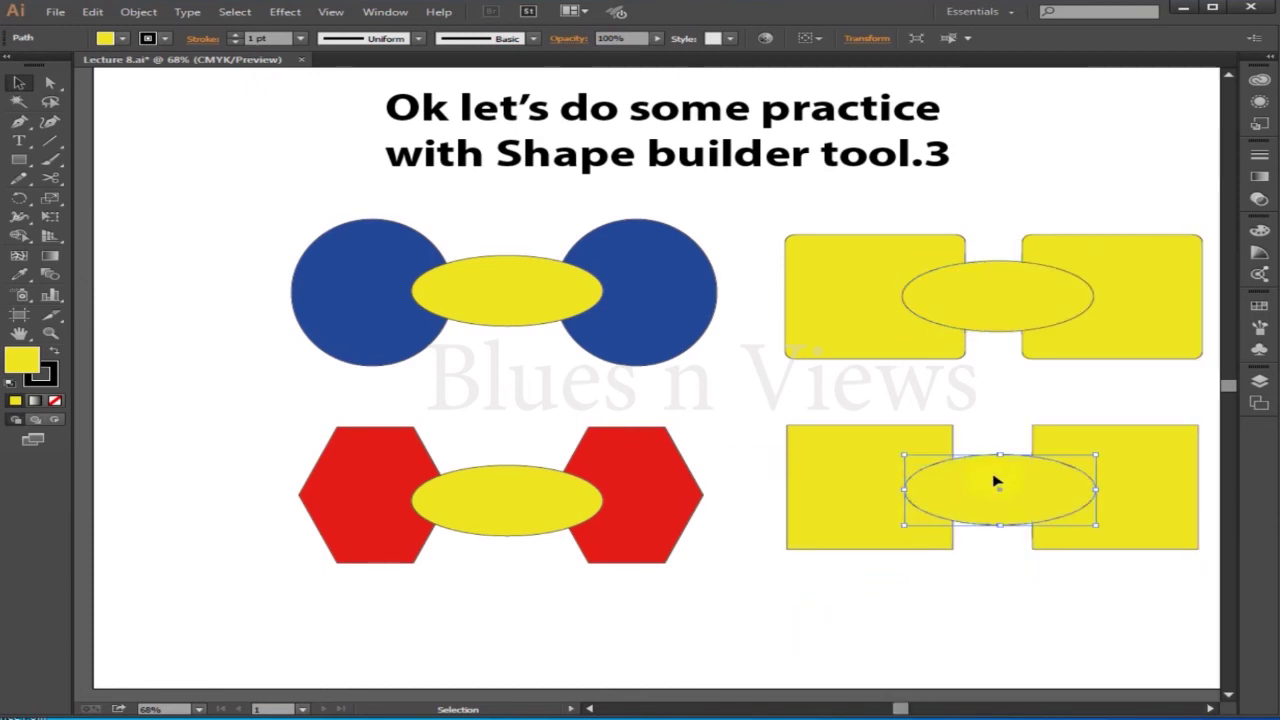
Select both ellipses over the rectangles, fill them with the circles' blue using the Eyedropper, and deselect them.
{"action": "left_click", "coordinate": [998, 292], "text": "shift"}
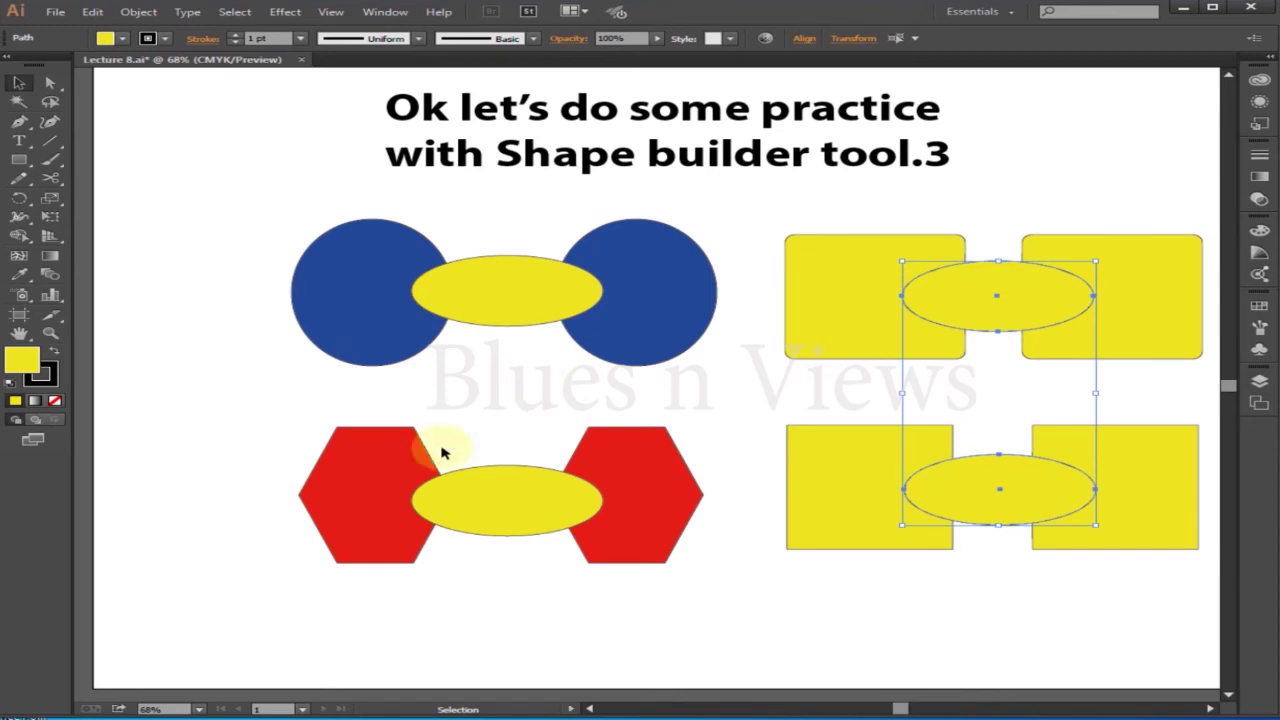
{"action": "left_click", "coordinate": [22, 276]}
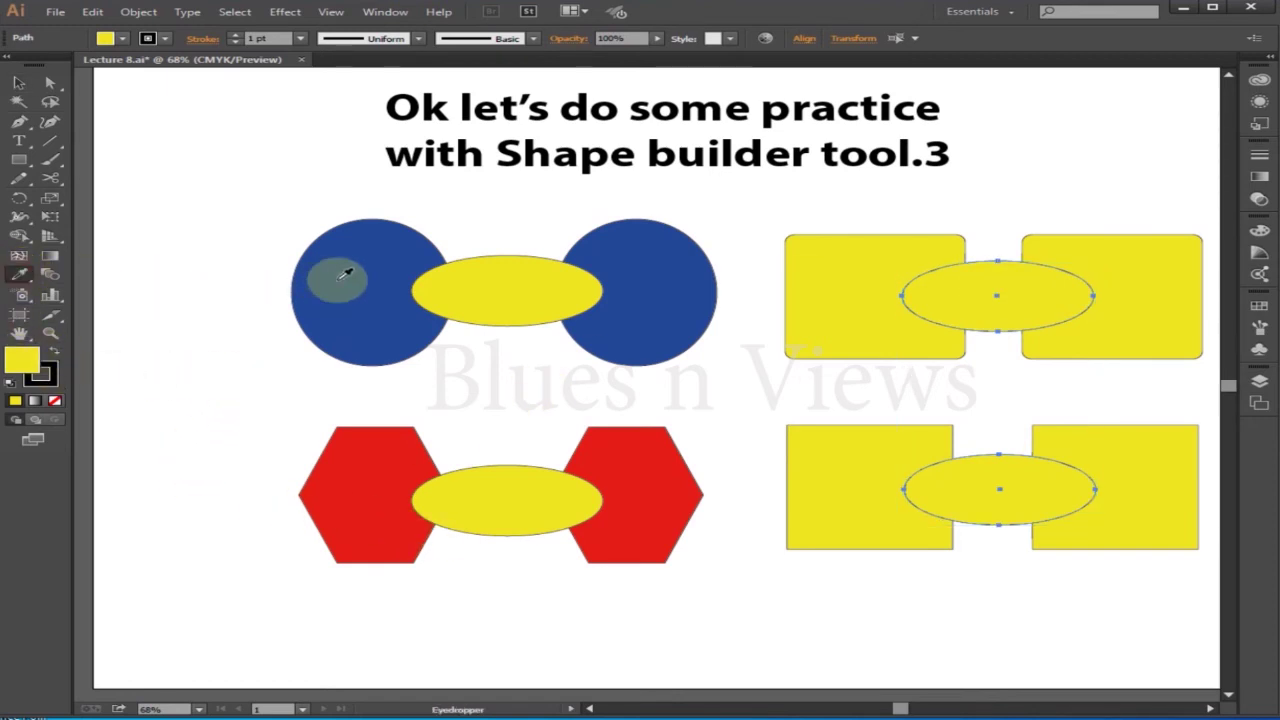
{"action": "left_click", "coordinate": [345, 278]}
{"action": "left_click", "coordinate": [19, 90]}
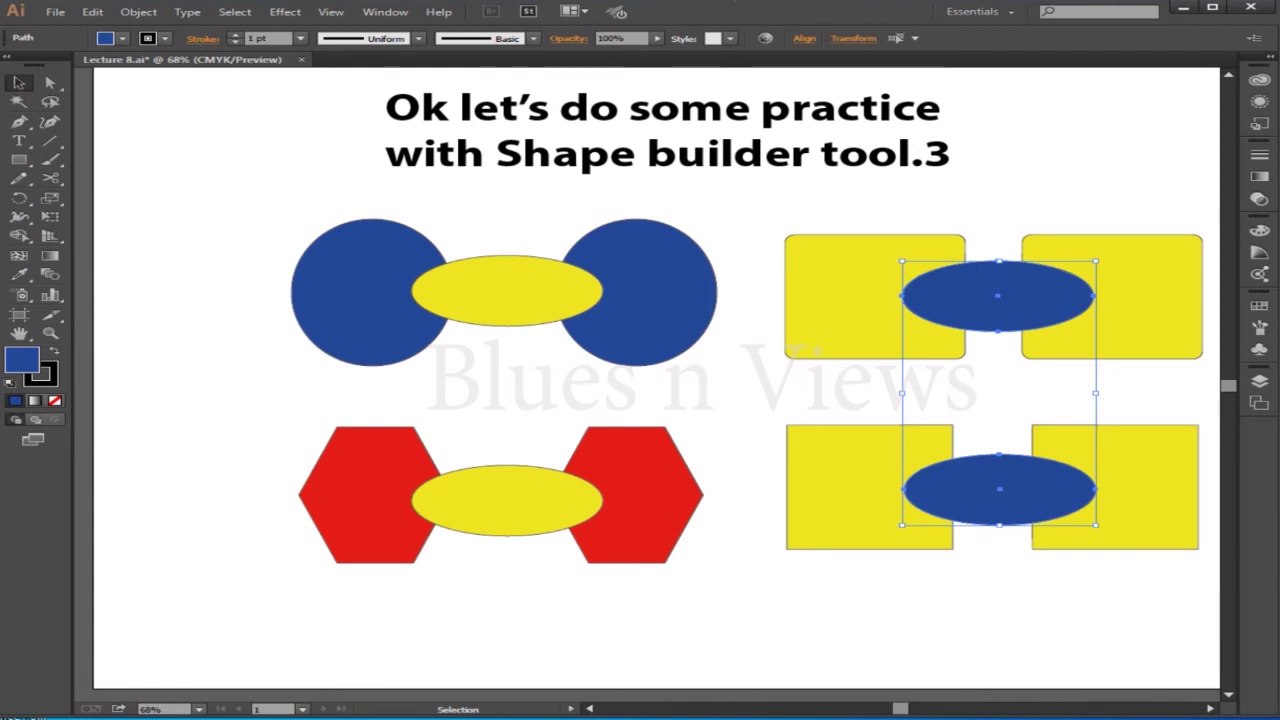
{"action": "left_click", "coordinate": [166, 297]}
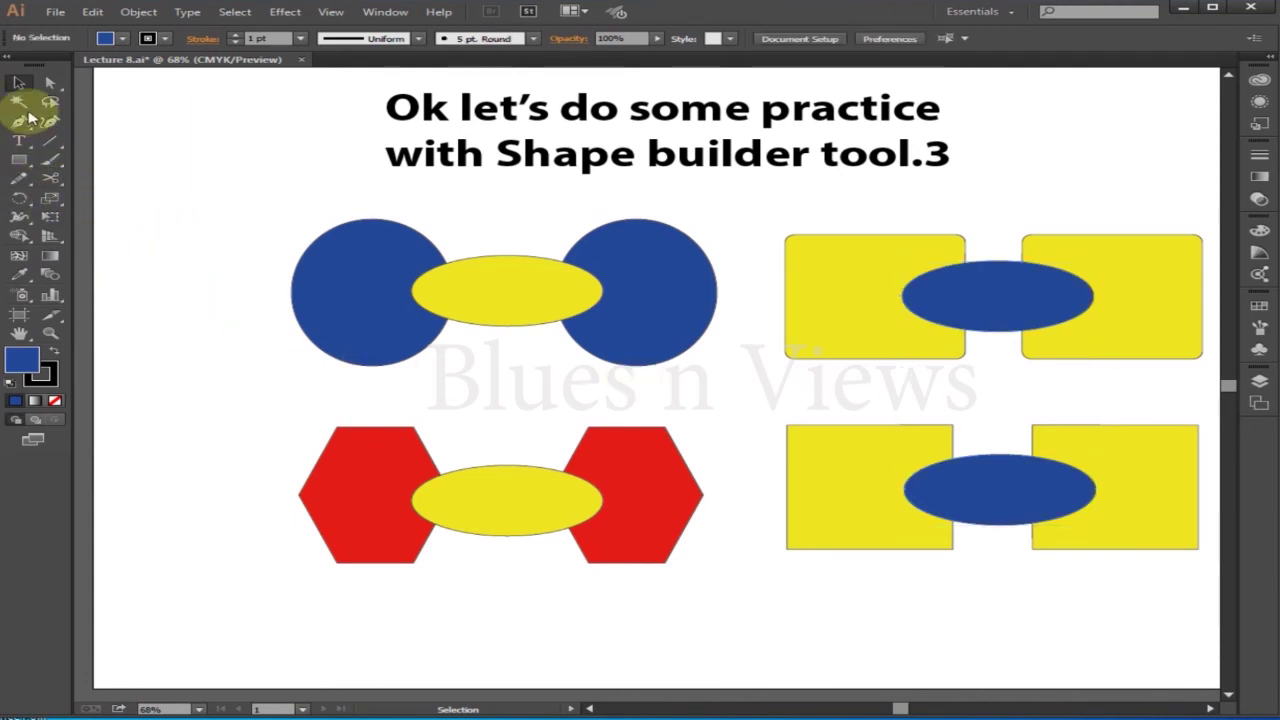
Select the two blue circles with their ellipse and merge them into one shape with the Shape Builder tool.
{"action": "left_click_drag", "start_coordinate": [455, 305], "coordinate": [677, 303]}
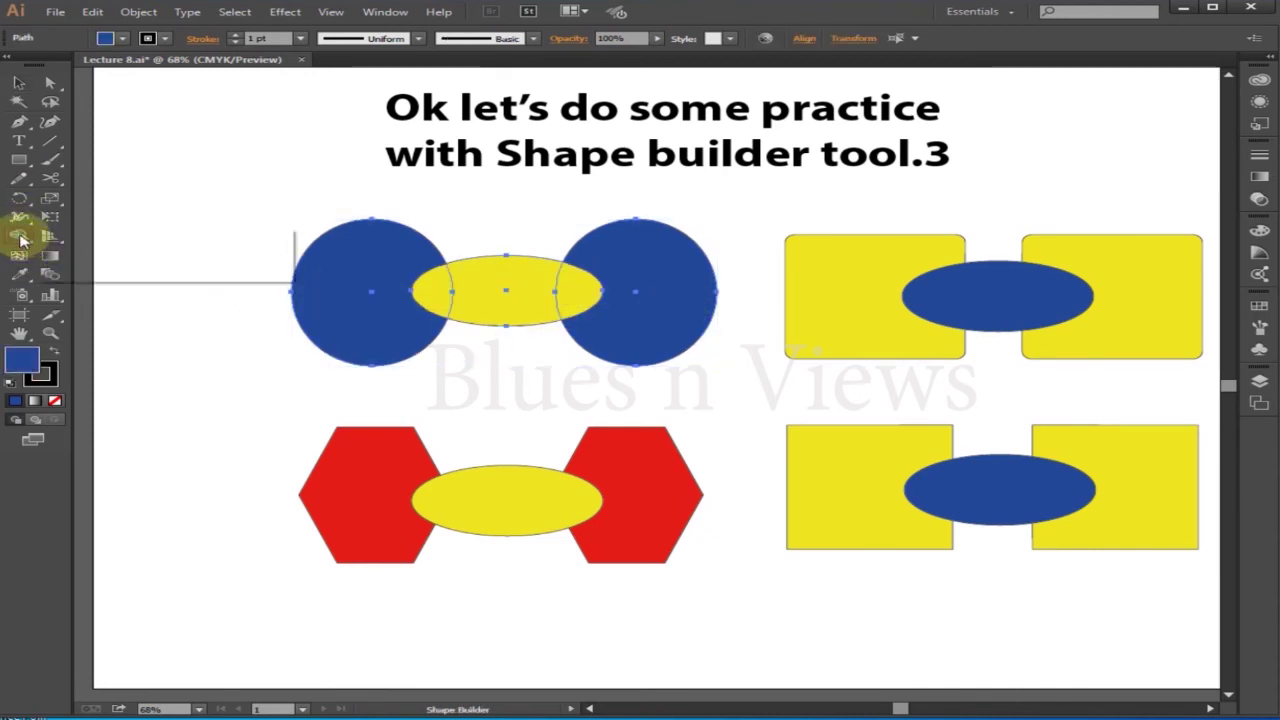
{"action": "left_click", "coordinate": [18, 235]}
{"action": "mouse_move", "coordinate": [323, 277]}
{"action": "left_mouse_down"}
{"action": "mouse_move", "coordinate": [490, 297]}
{"action": "mouse_move", "coordinate": [635, 292]}
{"action": "left_mouse_up"}
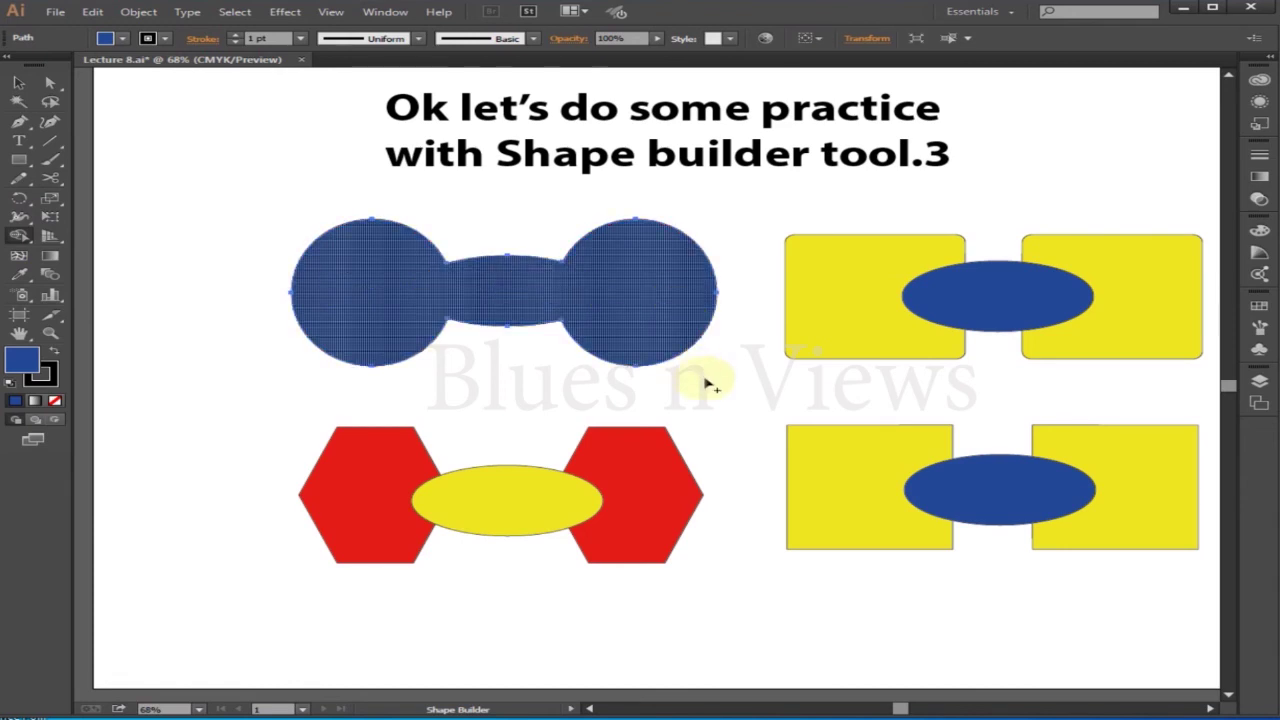
Select both rounded rectangles and their blue ellipse and merge all three into one shape with Shape Builder.
{"action": "left_click", "coordinate": [19, 86]}
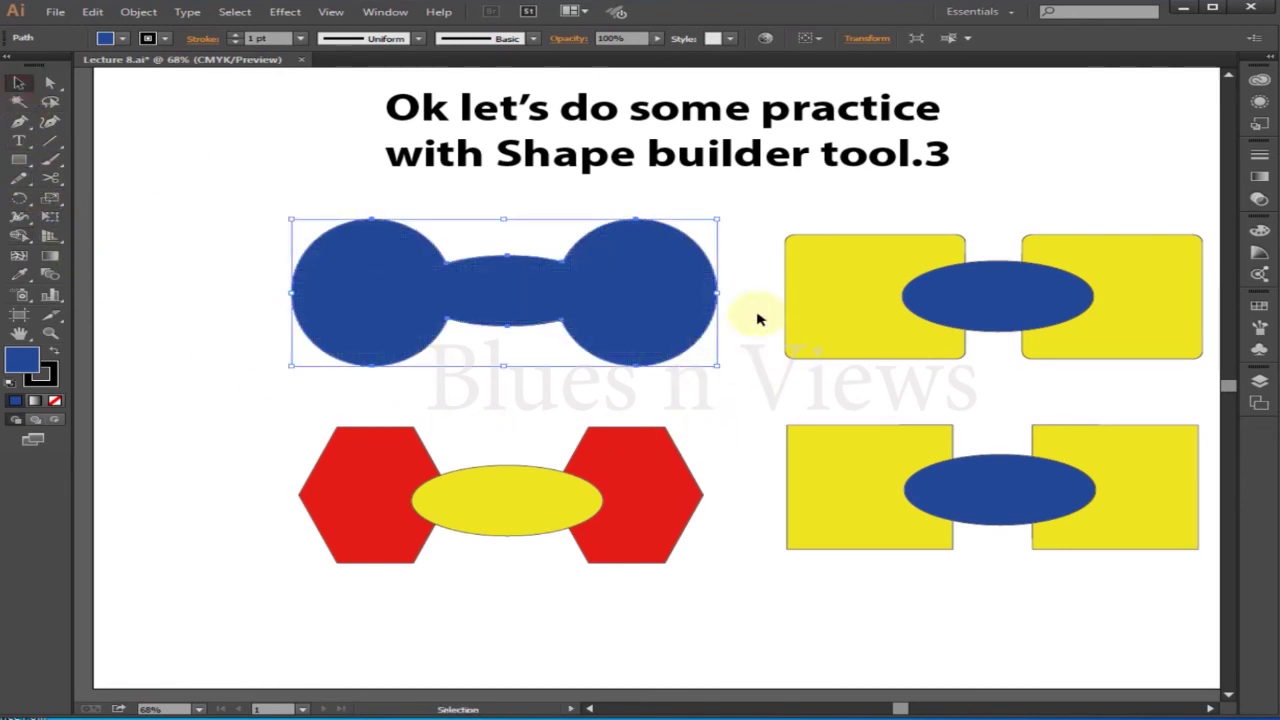
{"action": "left_click_drag", "start_coordinate": [1143, 296], "coordinate": [1145, 296]}
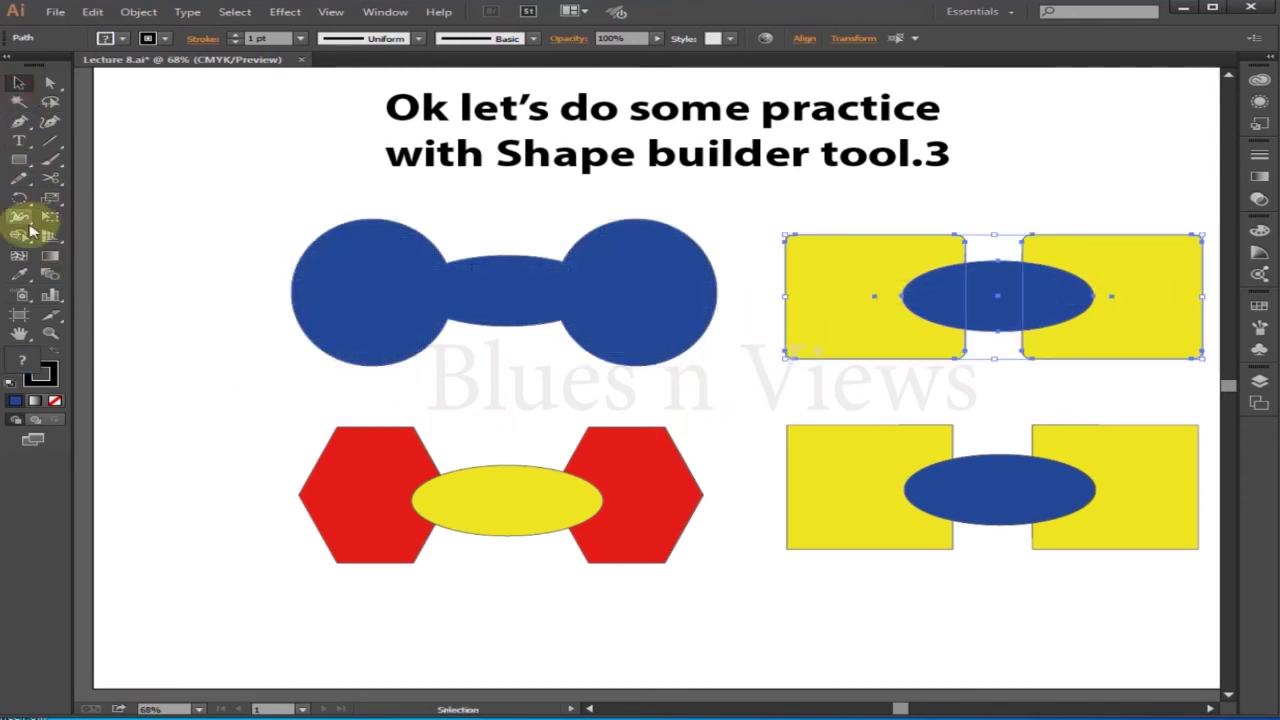
{"action": "left_click_drag", "start_coordinate": [800, 292], "coordinate": [1165, 300]}
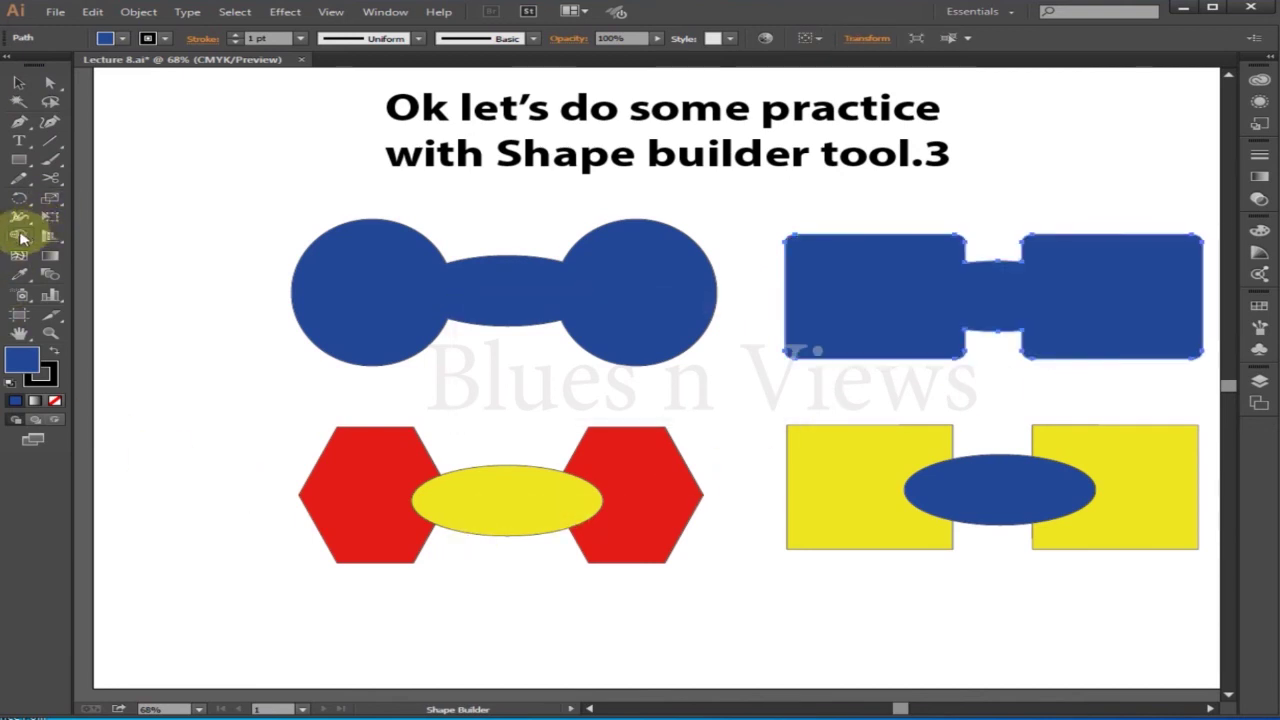
With Shape Builder, merge the yellow ellipse's middle with the left hexagon and its remaining overlap with the right hexagon.
{"action": "left_click", "coordinate": [19, 83]}
{"action": "left_click_drag", "start_coordinate": [260, 478], "coordinate": [729, 520]}
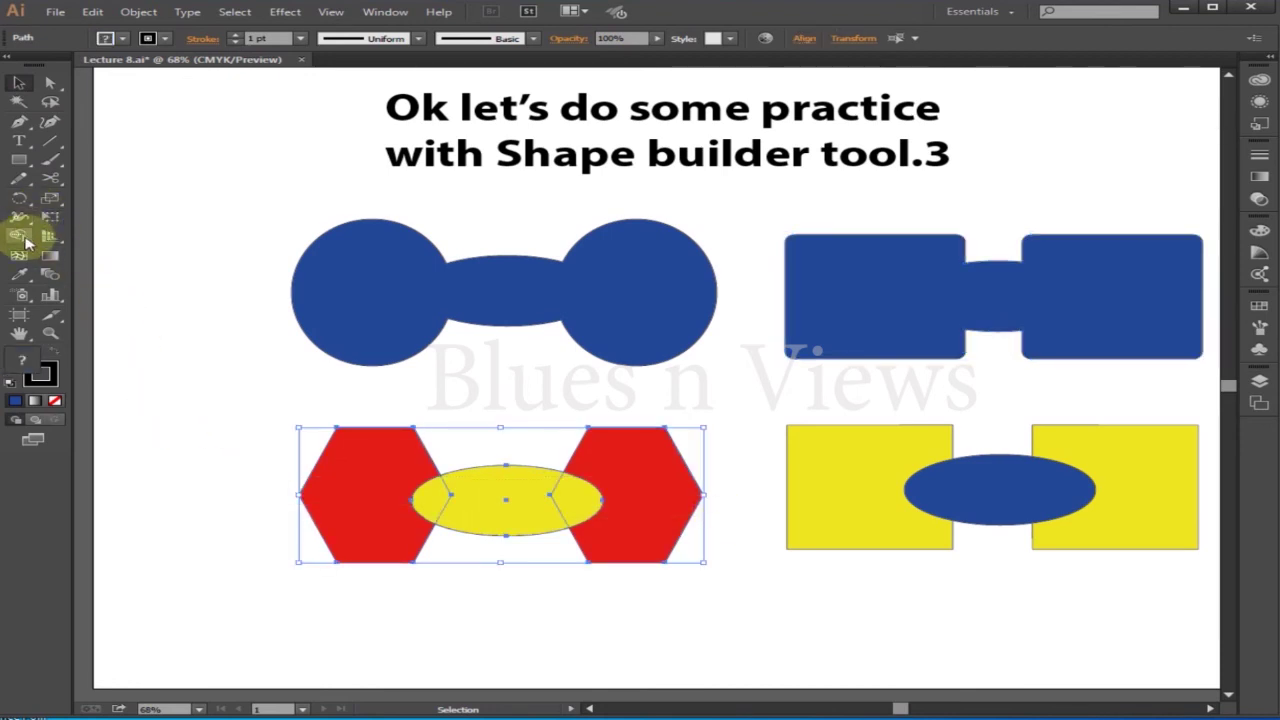
{"action": "left_click", "coordinate": [19, 235]}
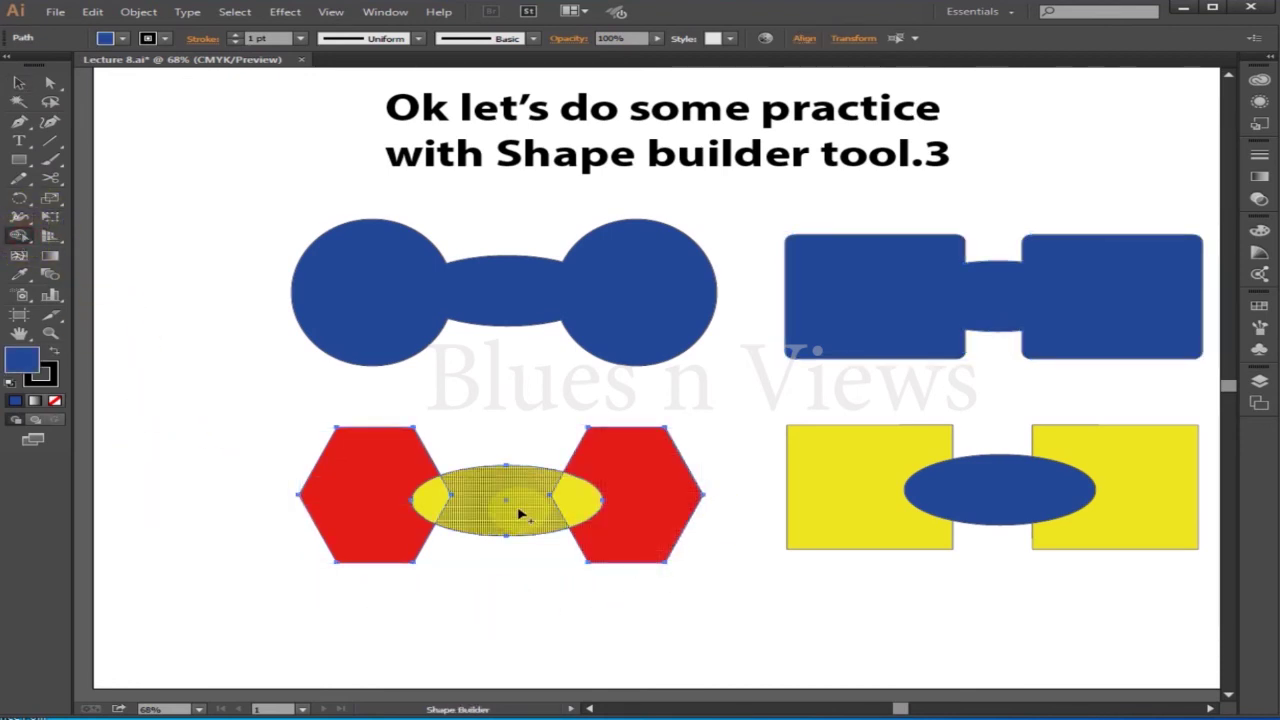
{"action": "left_click_drag", "start_coordinate": [517, 513], "coordinate": [355, 507]}
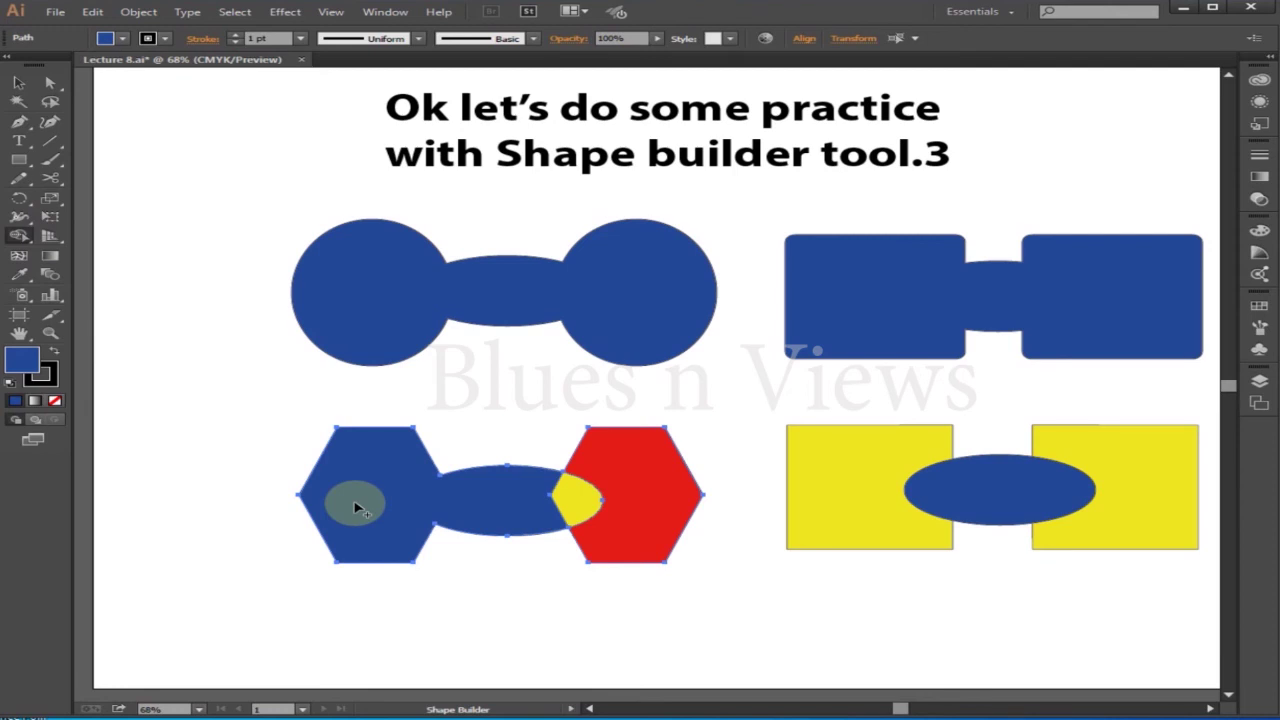
{"action": "left_click_drag", "start_coordinate": [580, 500], "coordinate": [670, 499]}
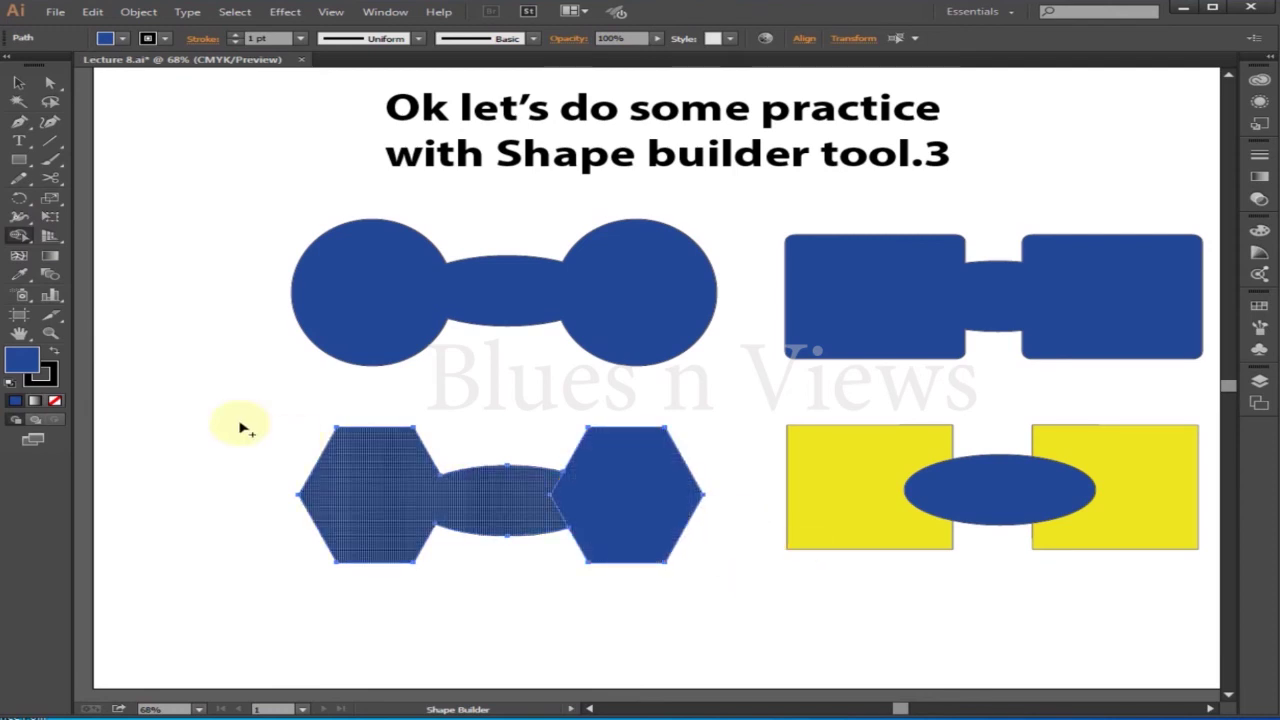
Select the square-cornered rectangles and their ellipse and merge them with Shape Builder, joining the left side first and the right second.
{"action": "left_click", "coordinate": [22, 86]}
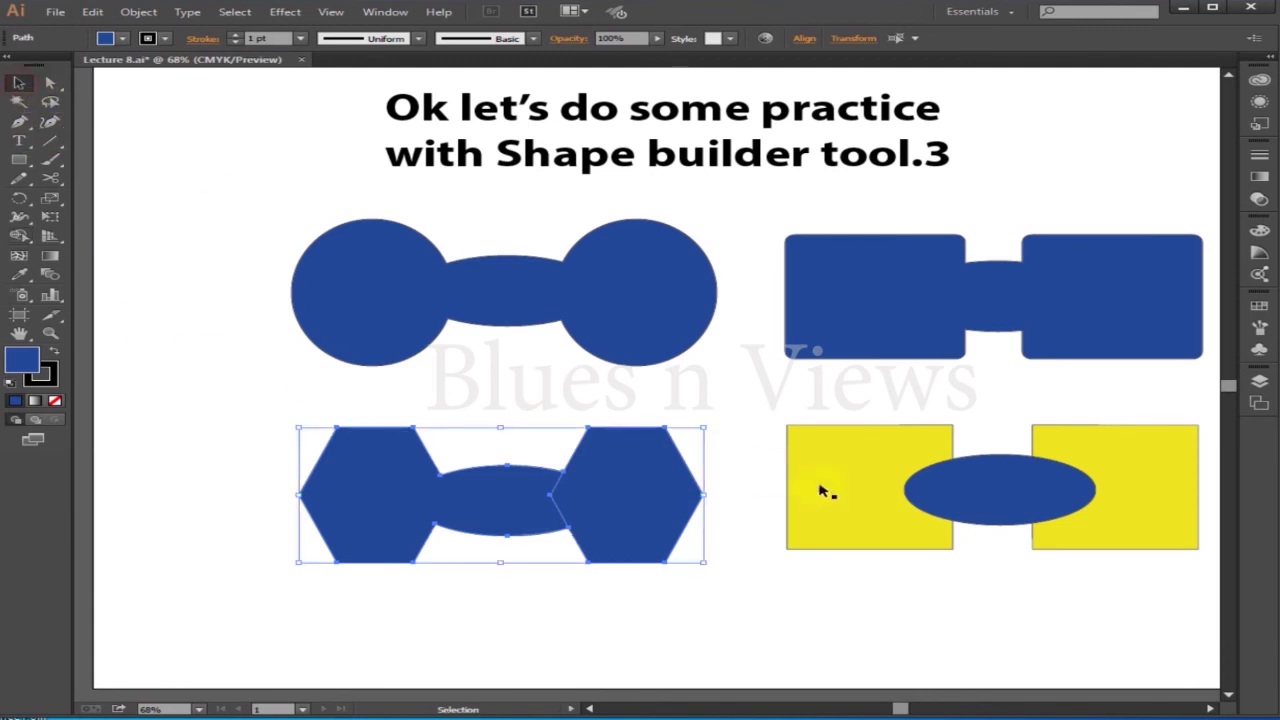
{"action": "left_click_drag", "start_coordinate": [760, 484], "coordinate": [1160, 505]}
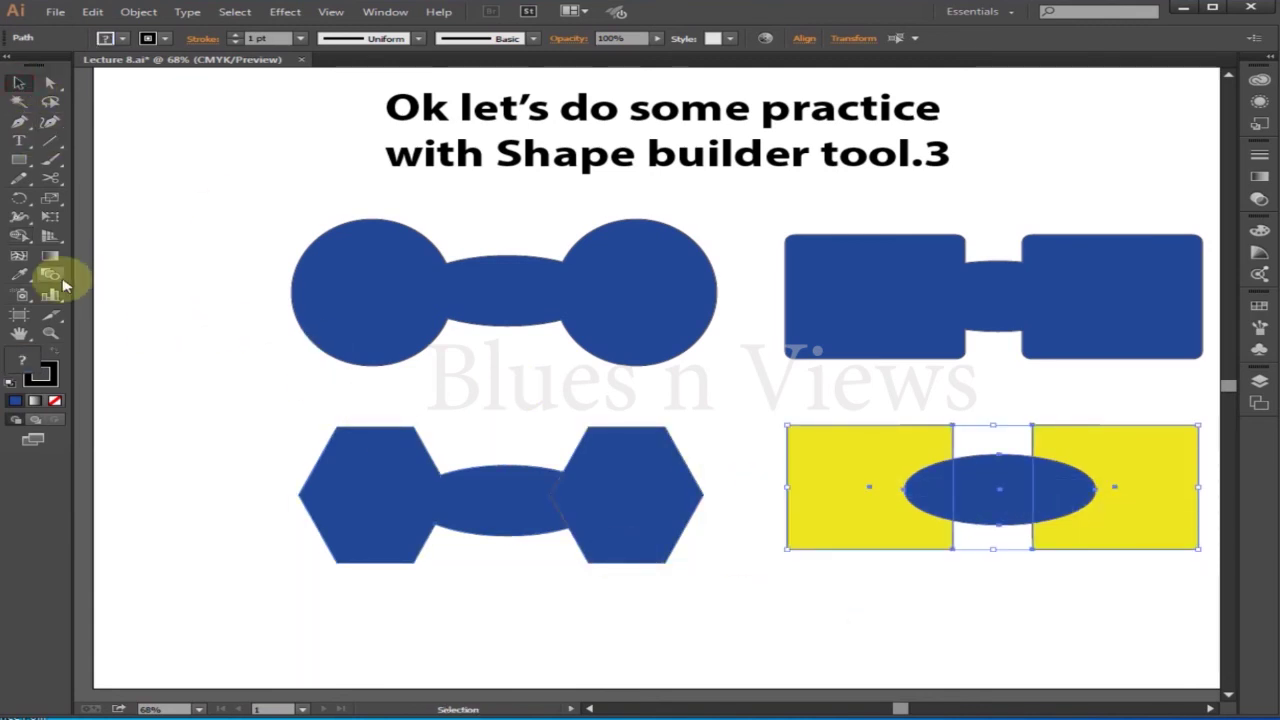
{"action": "left_click", "coordinate": [24, 238]}
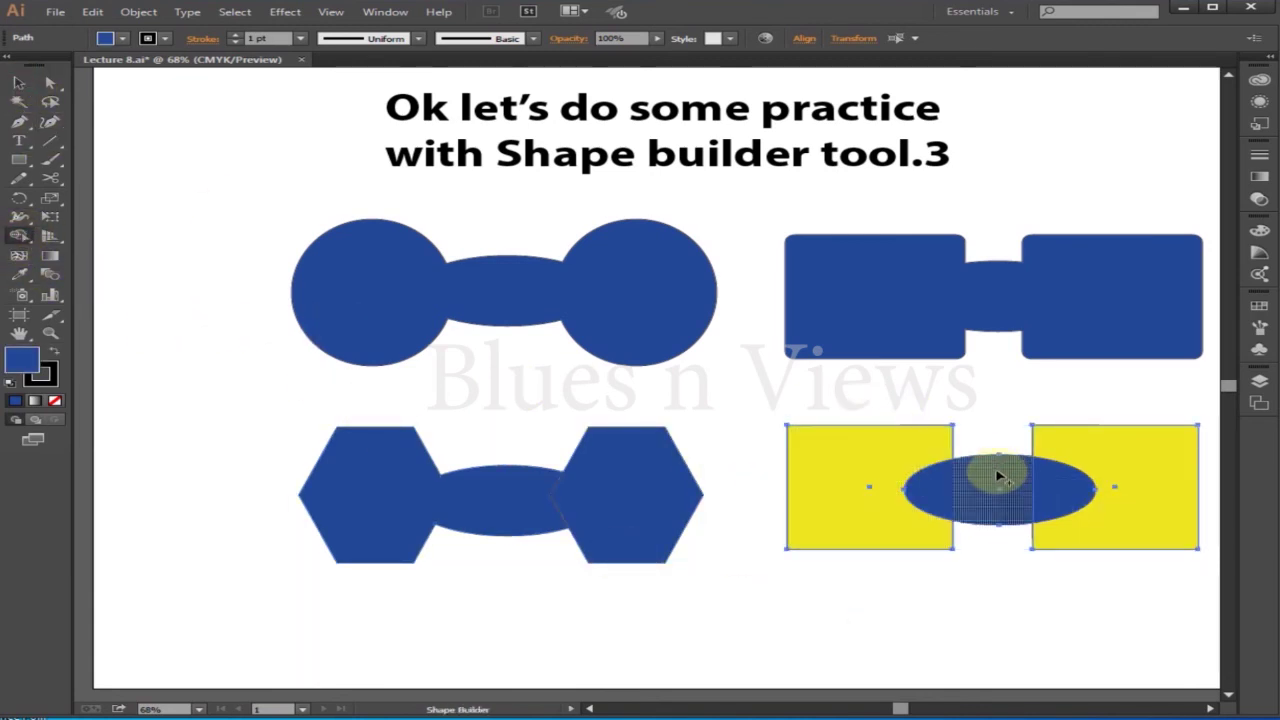
{"action": "left_click_drag", "start_coordinate": [998, 478], "coordinate": [903, 478]}
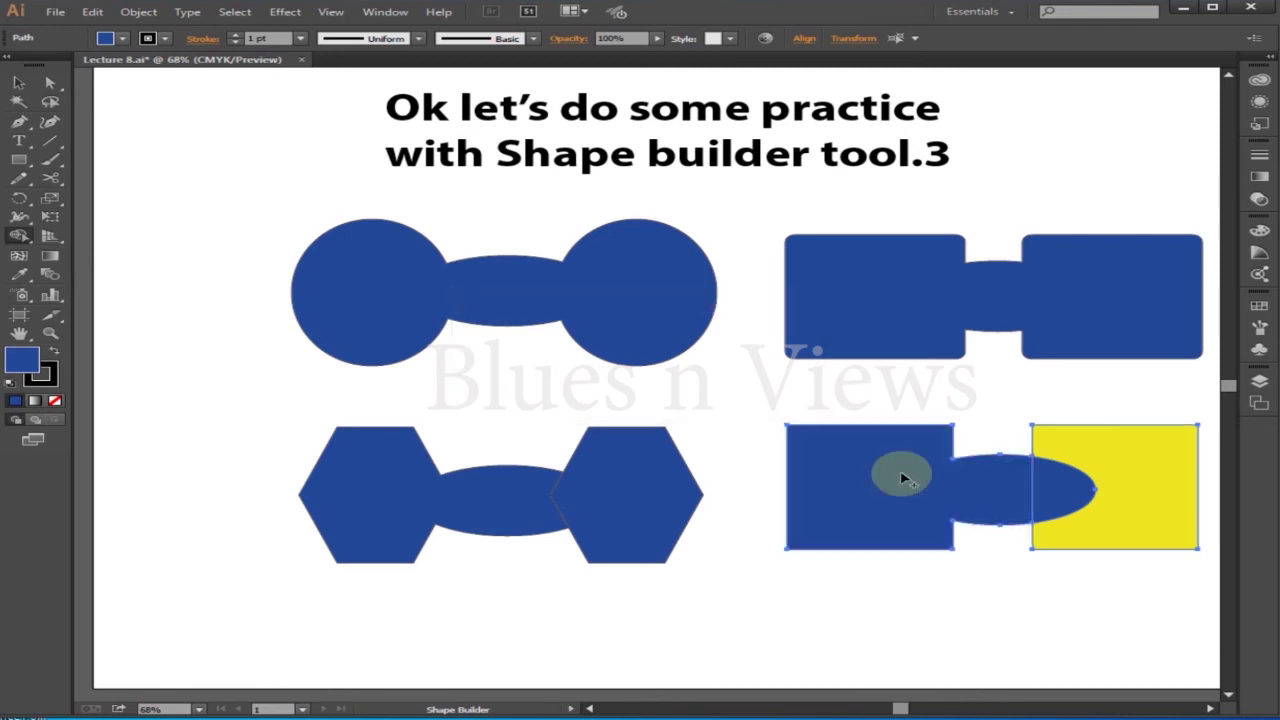
{"action": "left_click_drag", "start_coordinate": [1006, 480], "coordinate": [1172, 495]}
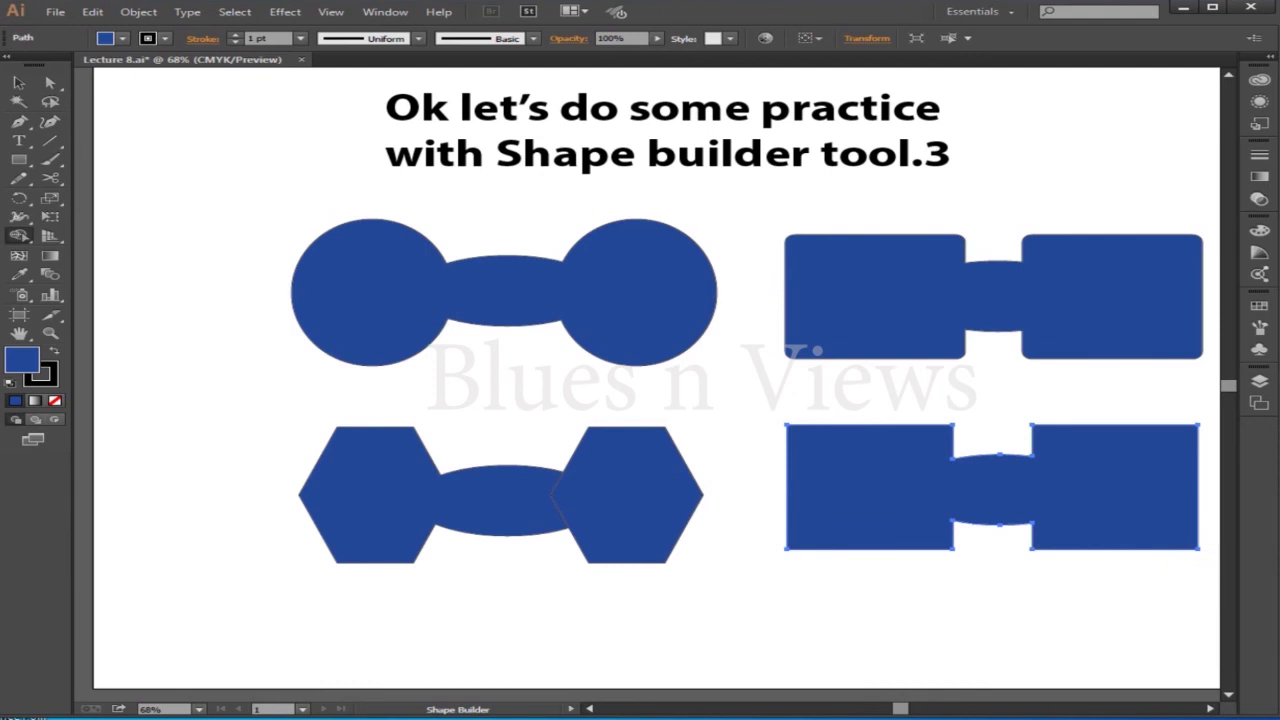
Fill the left hexagon with its attached ellipse red and the right hexagon yellow.
{"action": "left_click", "coordinate": [18, 82]}
{"action": "left_click", "coordinate": [349, 480]}
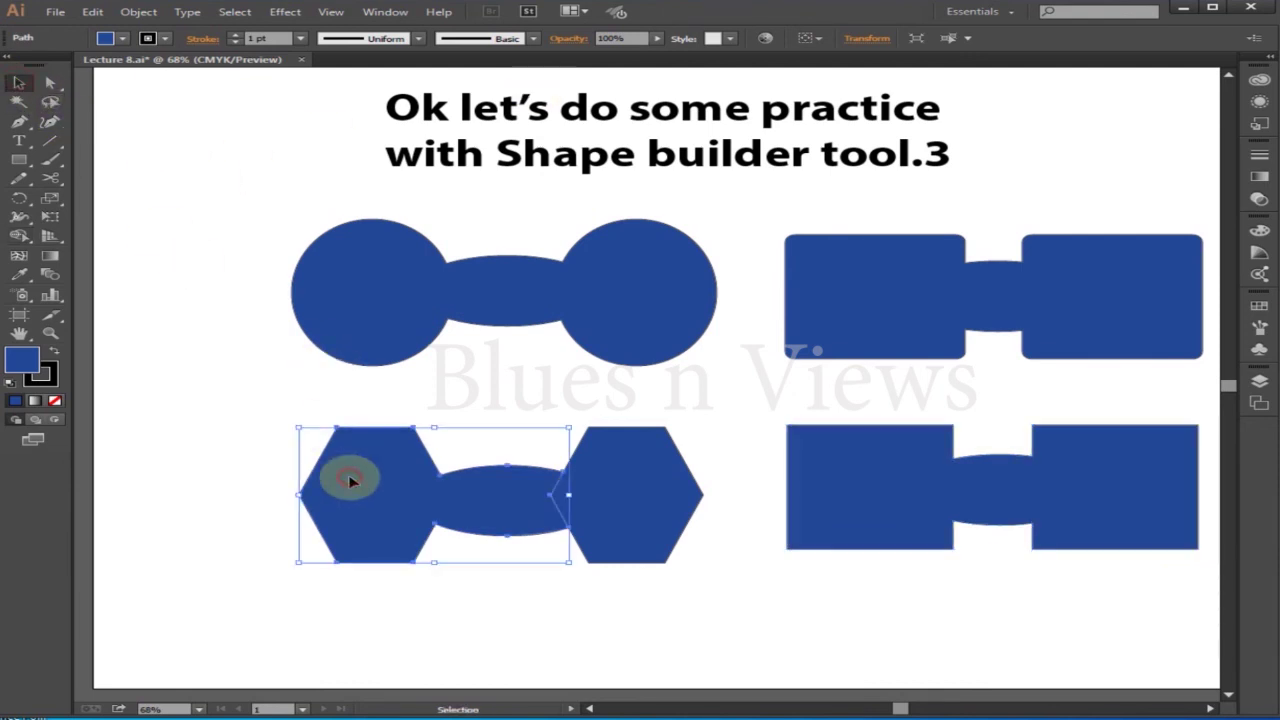
{"action": "left_click", "coordinate": [1261, 307]}
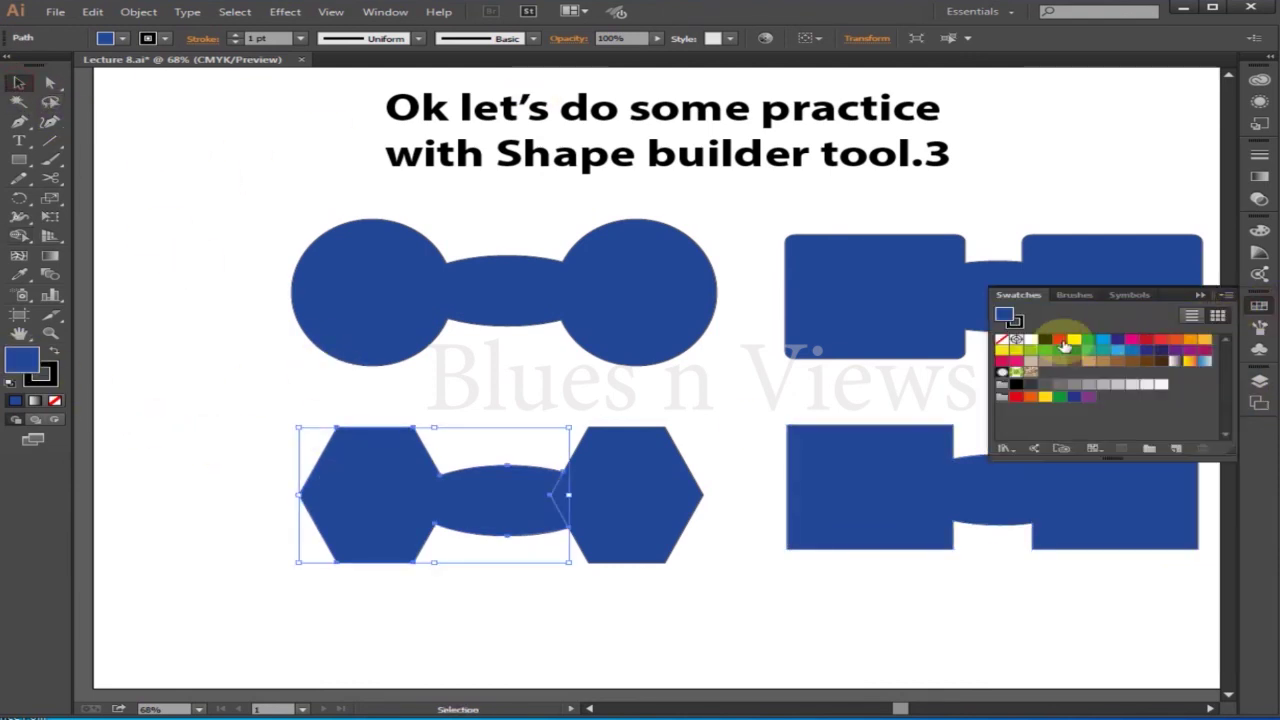
{"action": "left_click", "coordinate": [651, 497]}
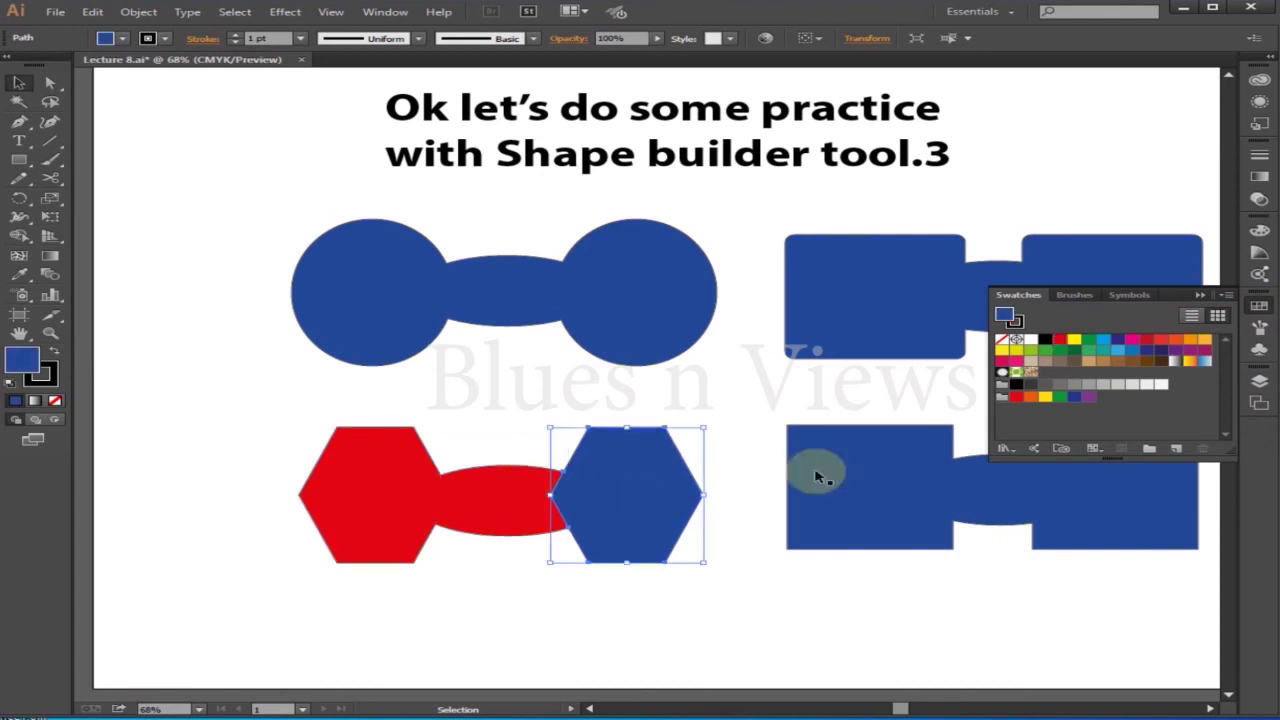
{"action": "left_click", "coordinate": [1072, 345]}
Fill the merged circles shape dark red and the merged rounded rectangles dark brown.
{"action": "left_click", "coordinate": [458, 294]}
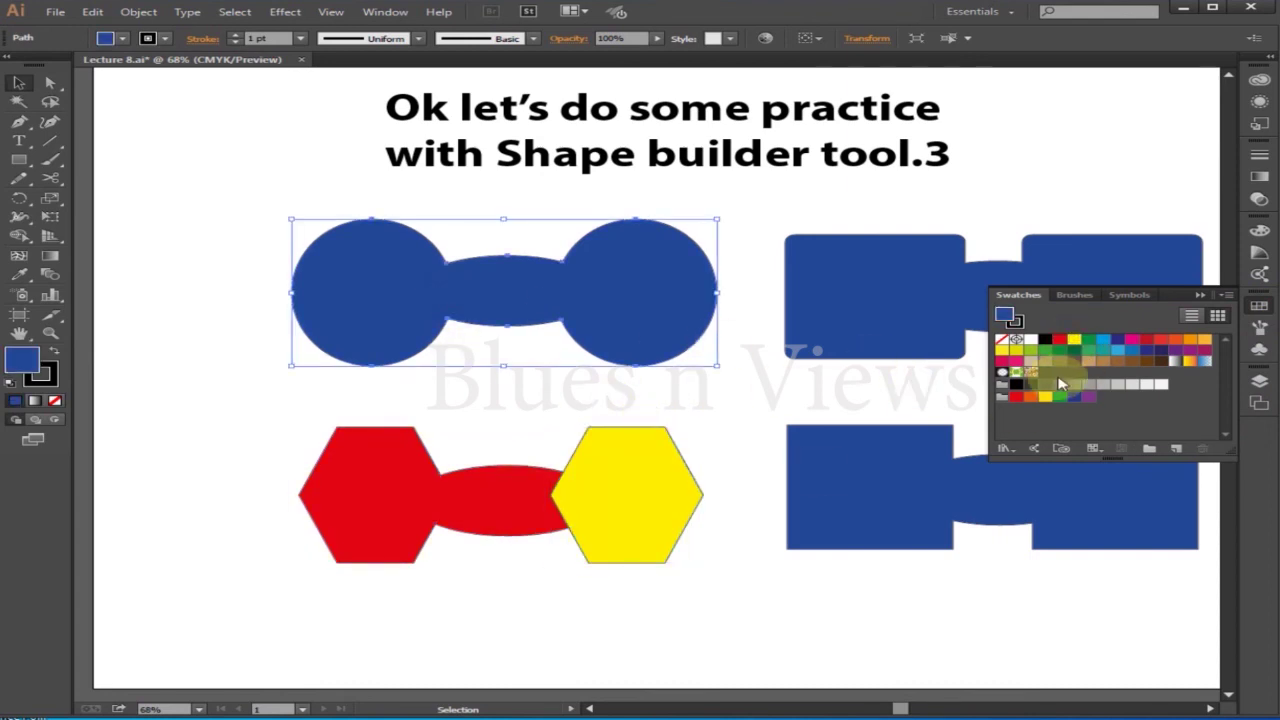
{"action": "left_click", "coordinate": [1147, 340]}
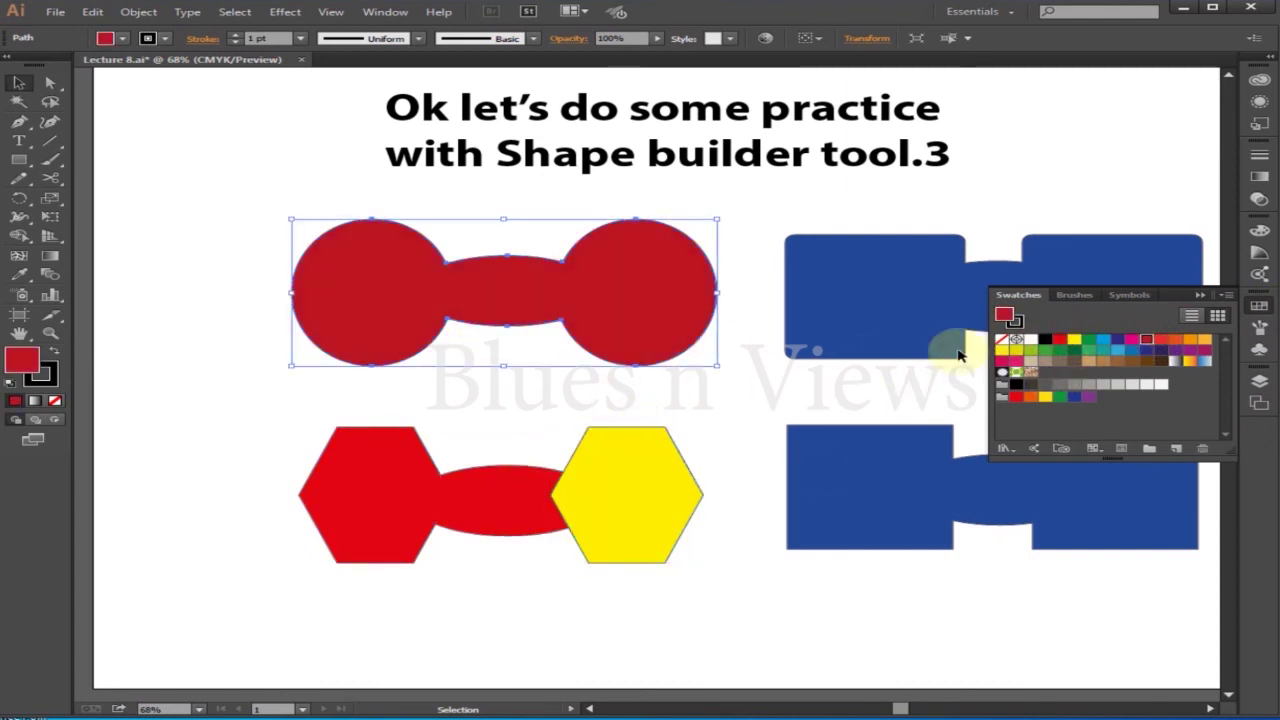
{"action": "left_click", "coordinate": [878, 265]}
{"action": "left_click", "coordinate": [1161, 360]}
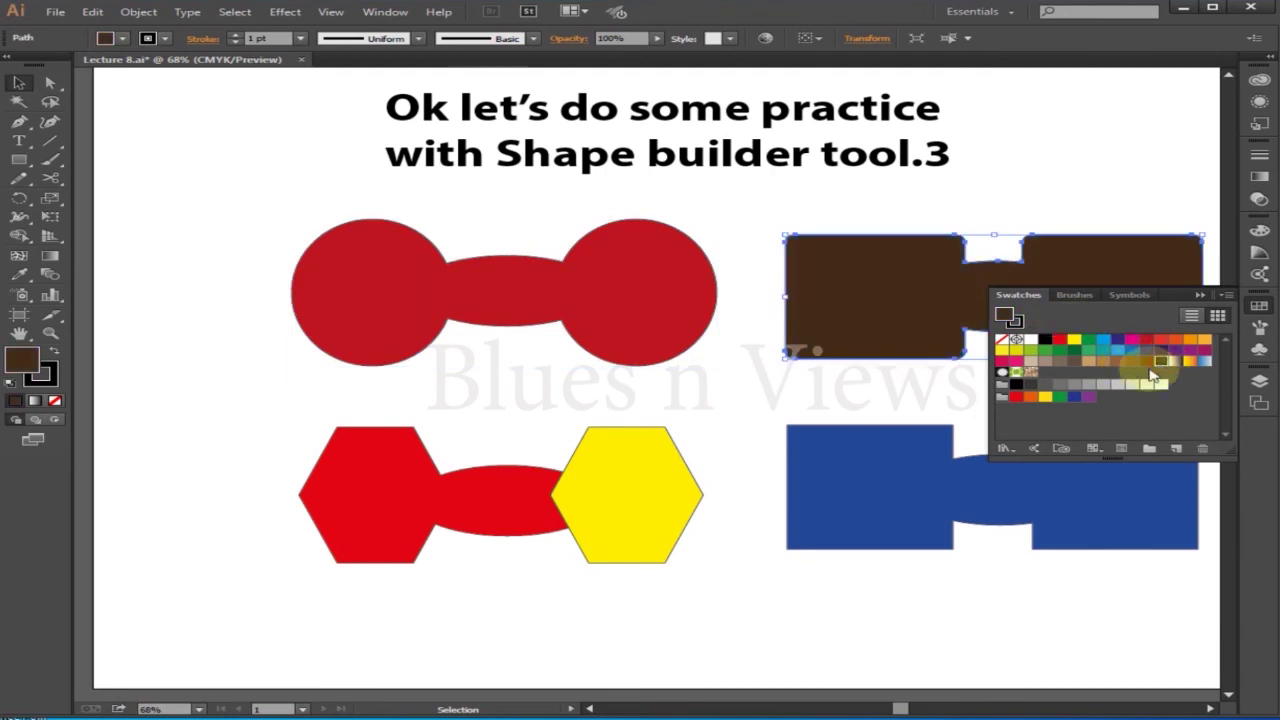
Fill the merged square-cornered rectangles red and put the swatches away.
{"action": "left_click", "coordinate": [858, 496]}
{"action": "left_click", "coordinate": [1060, 339]}
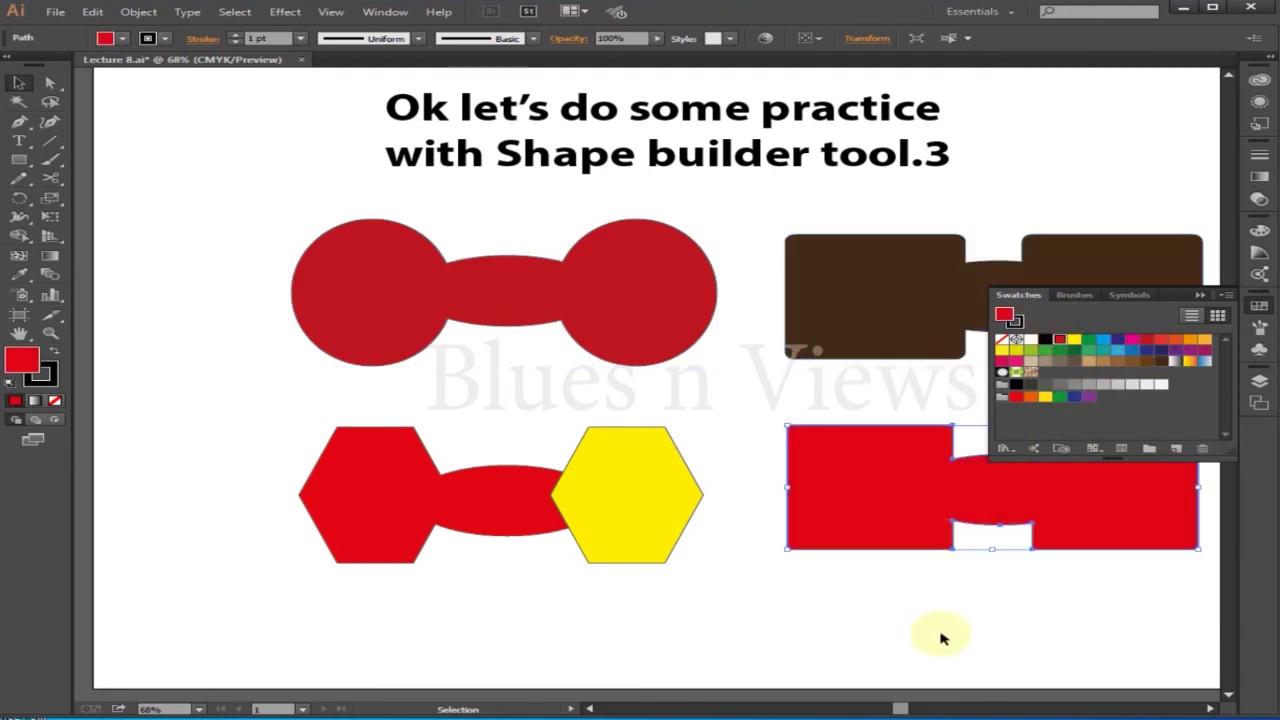
{"action": "left_click", "coordinate": [1201, 299]}
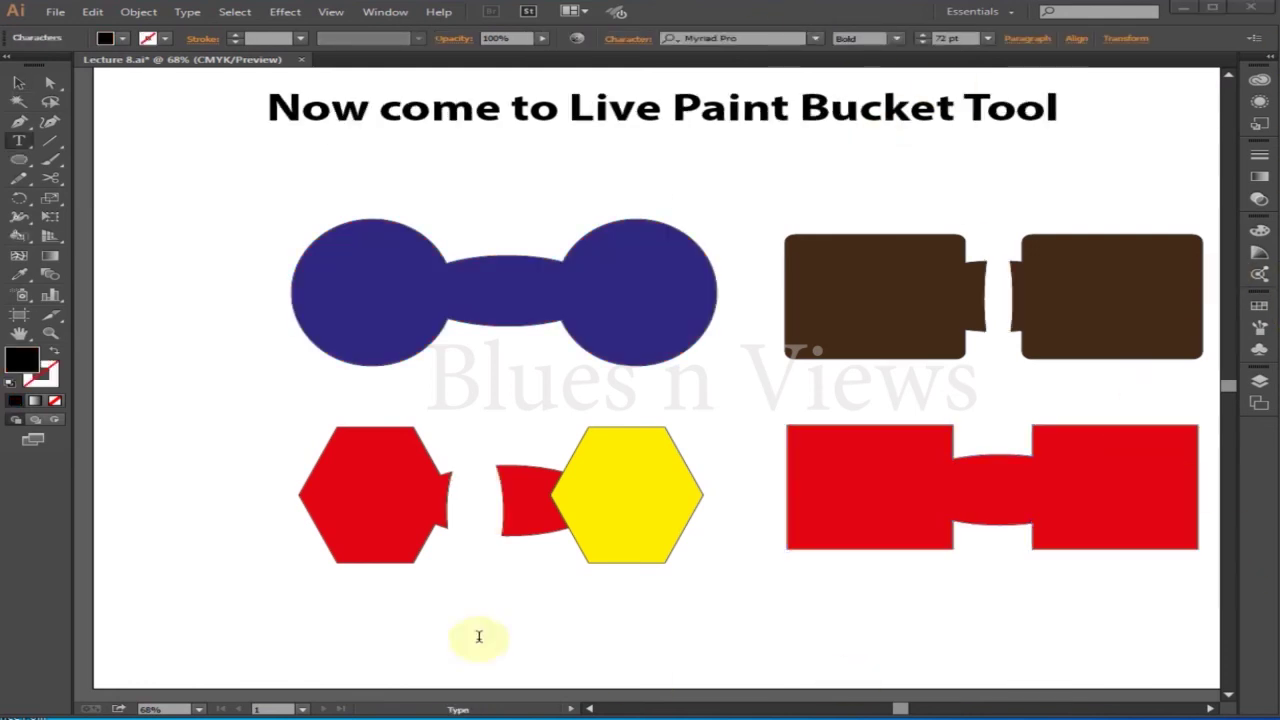
Make the merged circles shape a Live Paint group and fill it dark red with the Live Paint Bucket.
{"action": "left_click", "coordinate": [18, 84]}
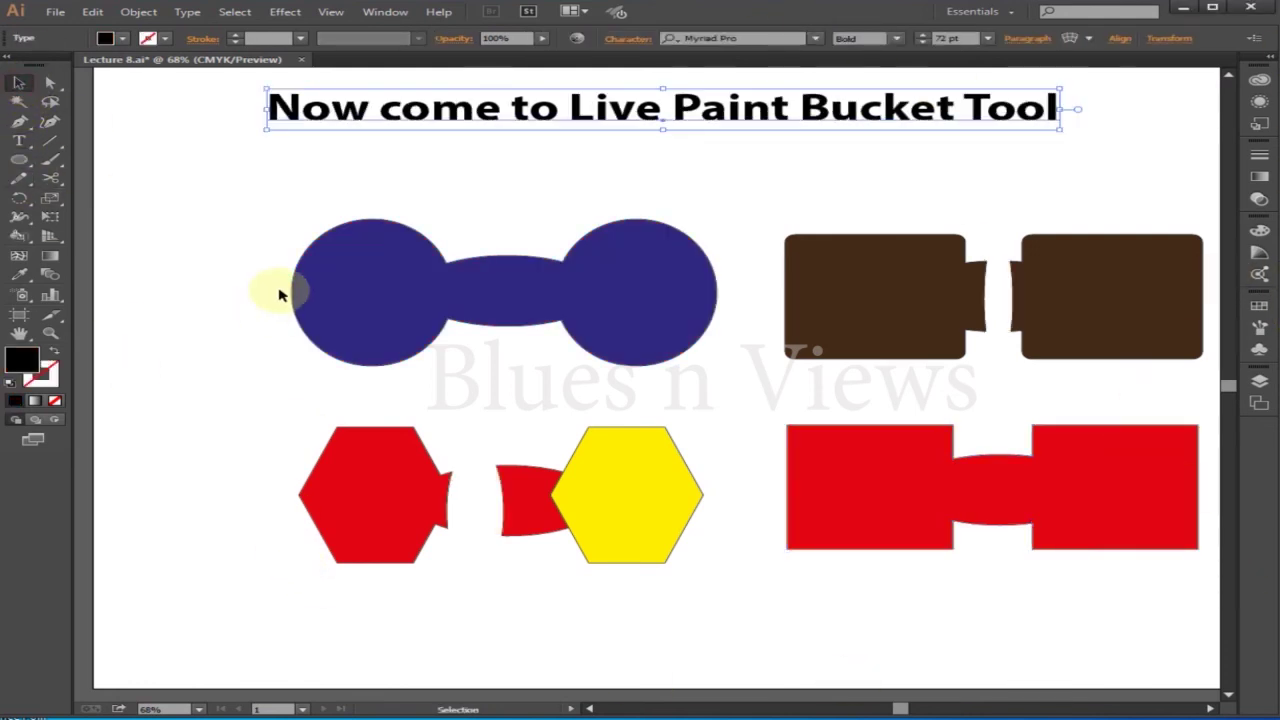
{"action": "left_click", "coordinate": [386, 289]}
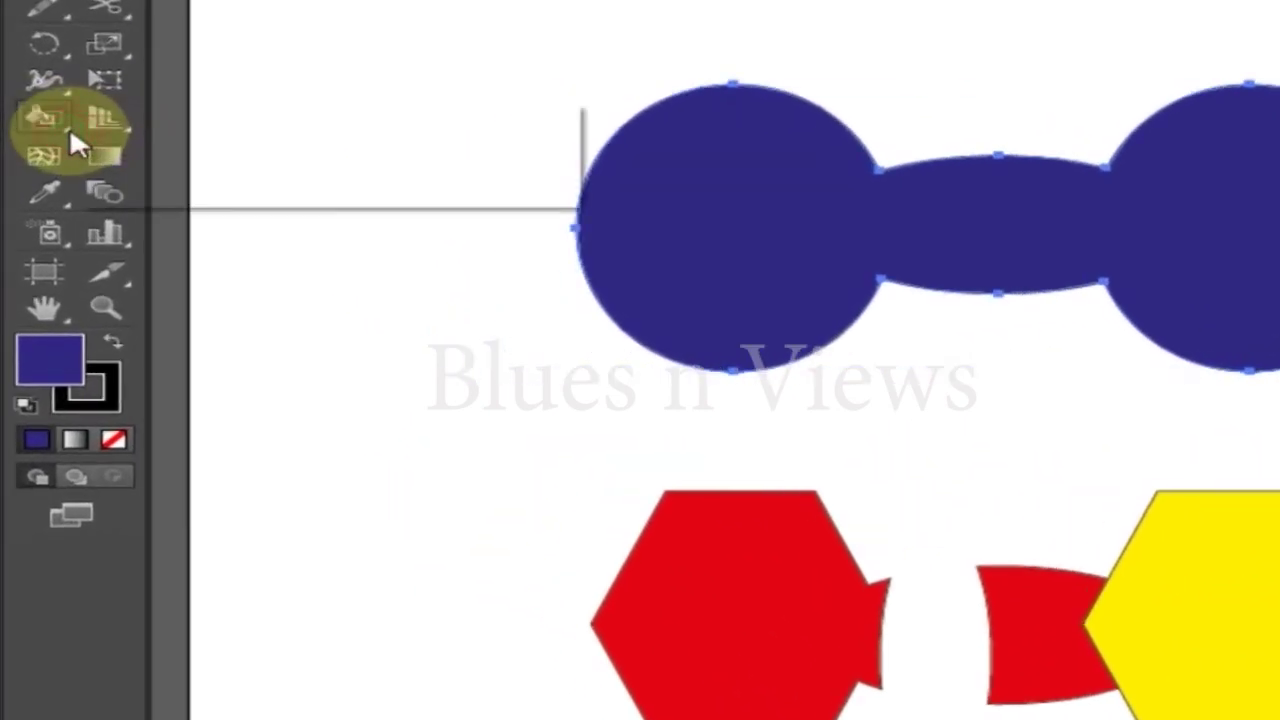
{"action": "mouse_move", "coordinate": [70, 135]}
{"action": "left_mouse_down"}
{"action": "mouse_move", "coordinate": [194, 166]}
{"action": "mouse_move", "coordinate": [257, 163]}
{"action": "left_mouse_up"}
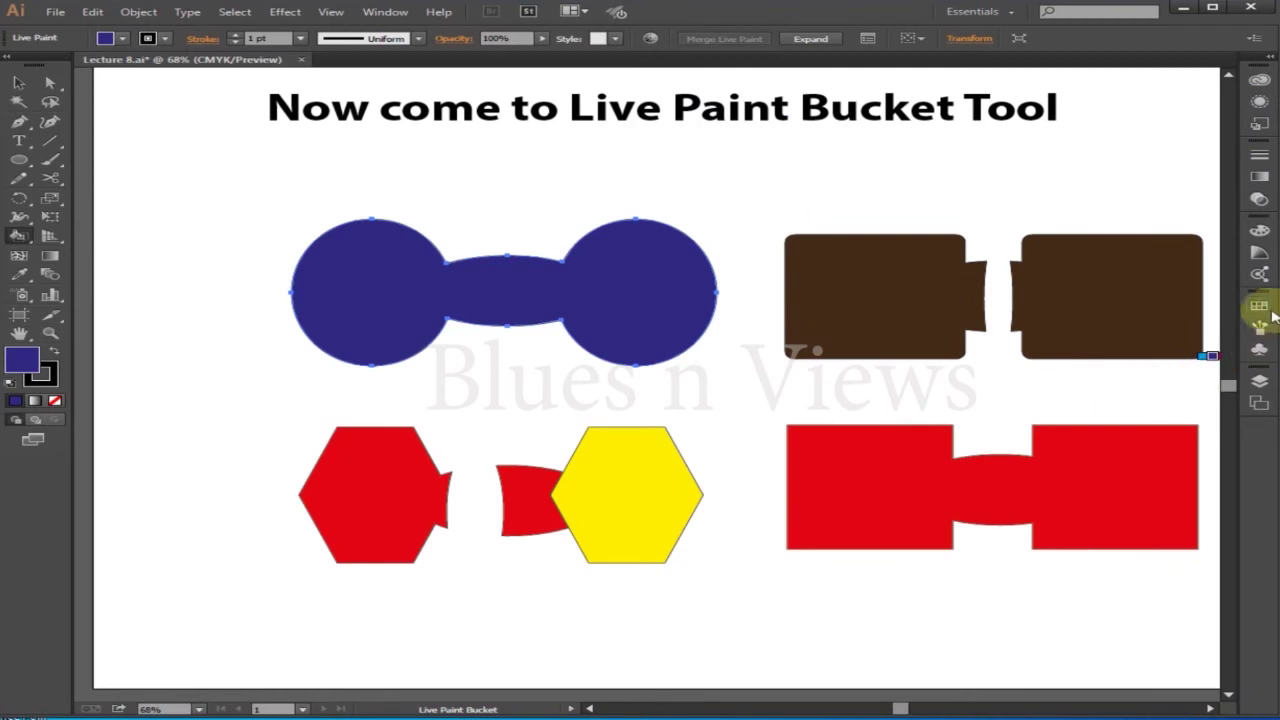
{"action": "left_click", "coordinate": [1259, 305]}
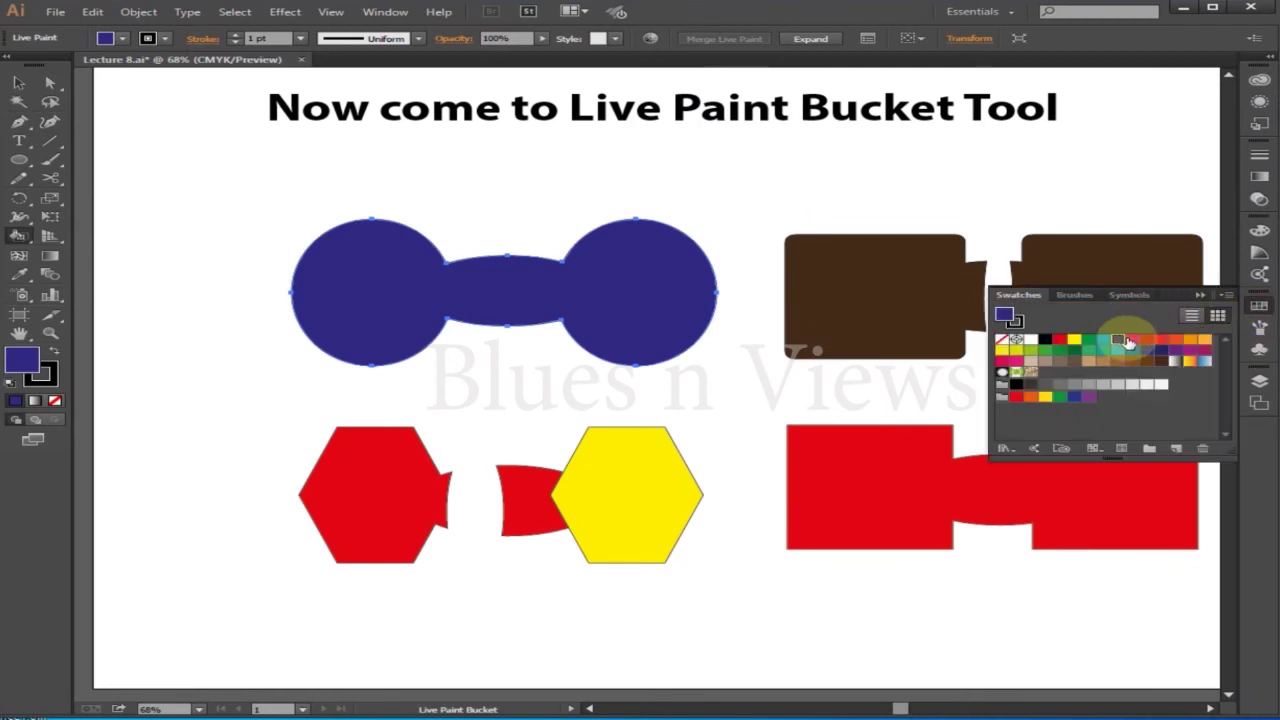
{"action": "left_click", "coordinate": [422, 286]}
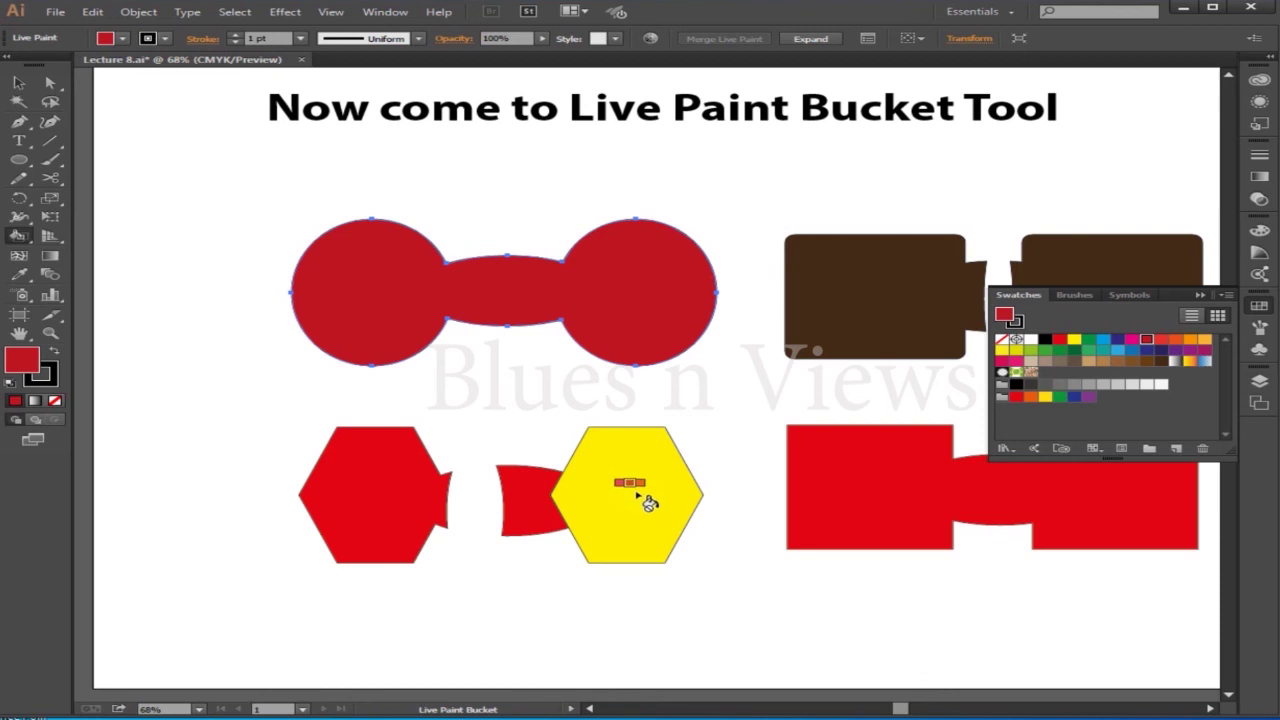
Select both brown rounded rectangle pieces and paint them dark blue with the Live Paint Bucket.
{"action": "left_click", "coordinate": [18, 84]}
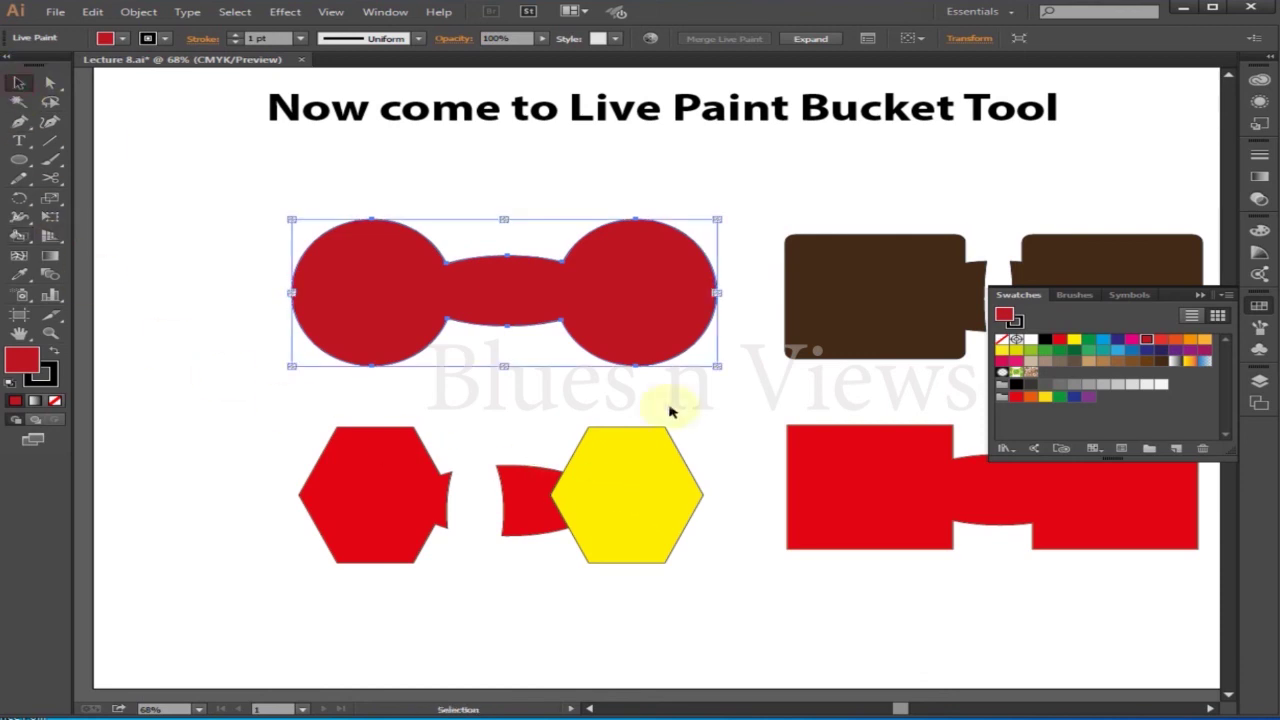
{"action": "left_click", "coordinate": [864, 316]}
{"action": "left_click", "coordinate": [1128, 262], "text": "shift"}
{"action": "left_click", "coordinate": [18, 235]}
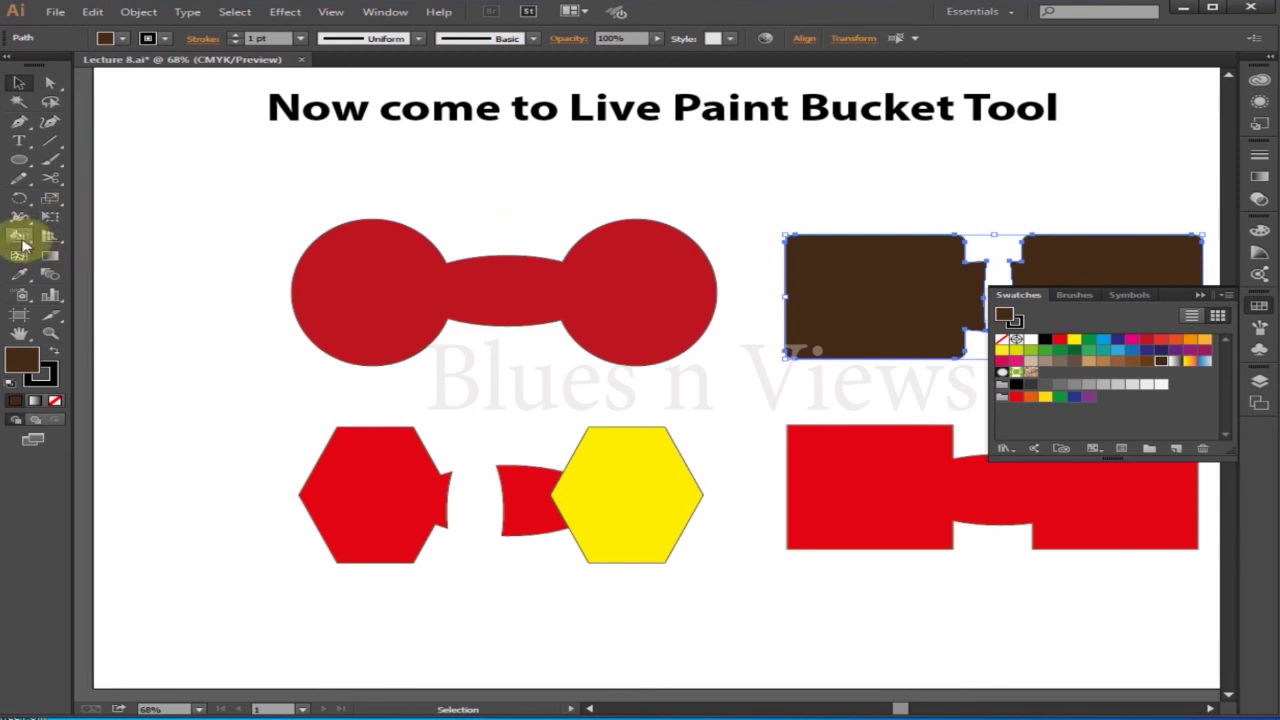
{"action": "left_click", "coordinate": [885, 293]}
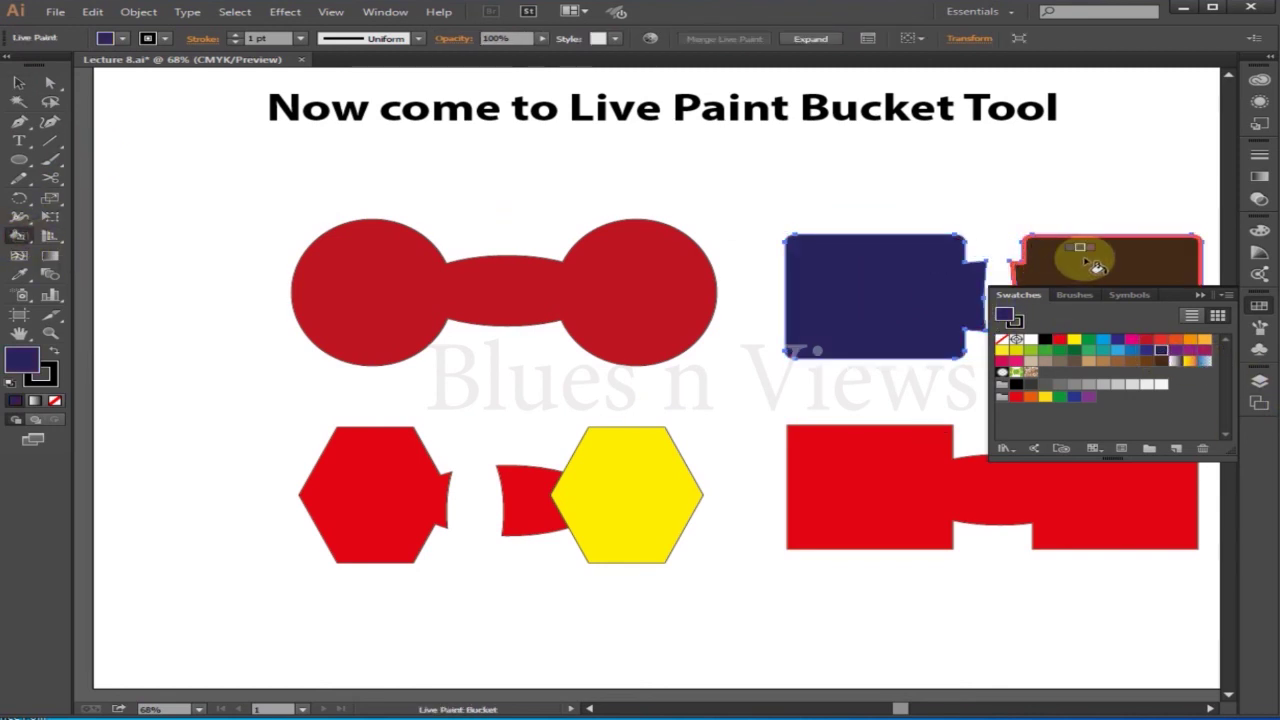
Select both hexagon pieces and paint each hexagon with the yellow-orange gradient swatch using the Live Paint Bucket.
{"action": "left_click", "coordinate": [18, 82]}
{"action": "left_click_drag", "start_coordinate": [285, 488], "coordinate": [606, 503]}
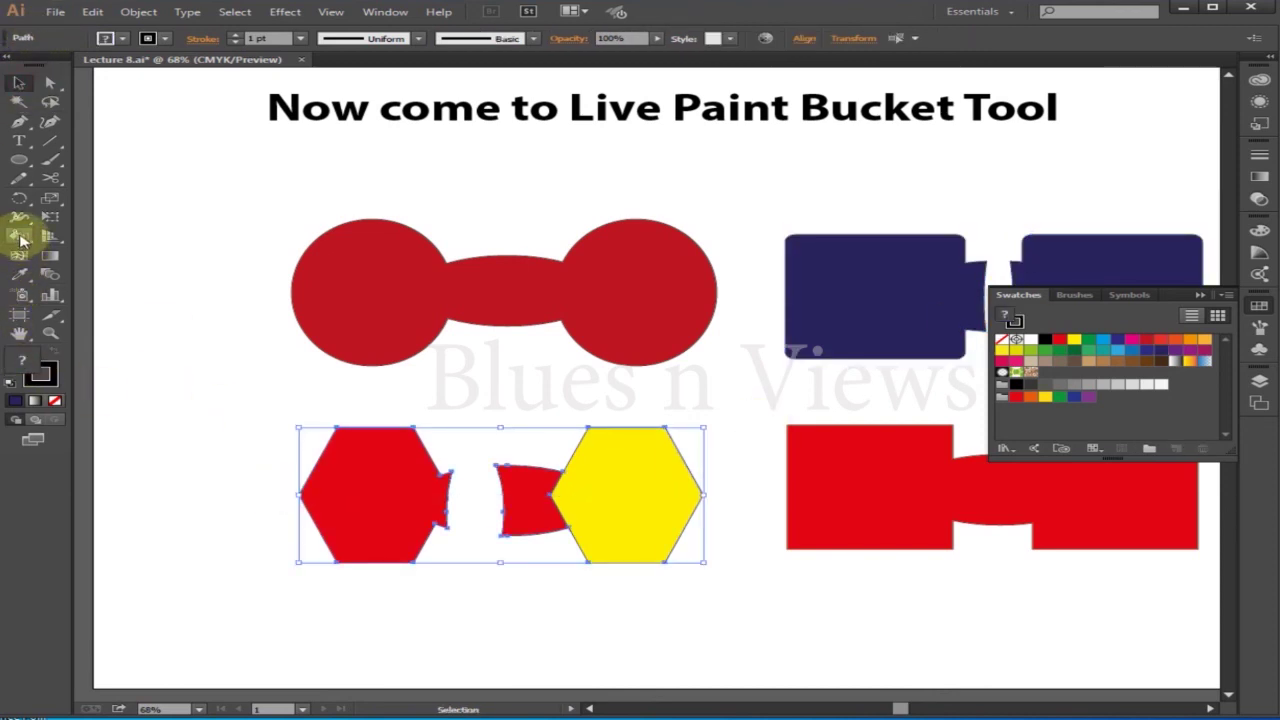
{"action": "left_click", "coordinate": [18, 236]}
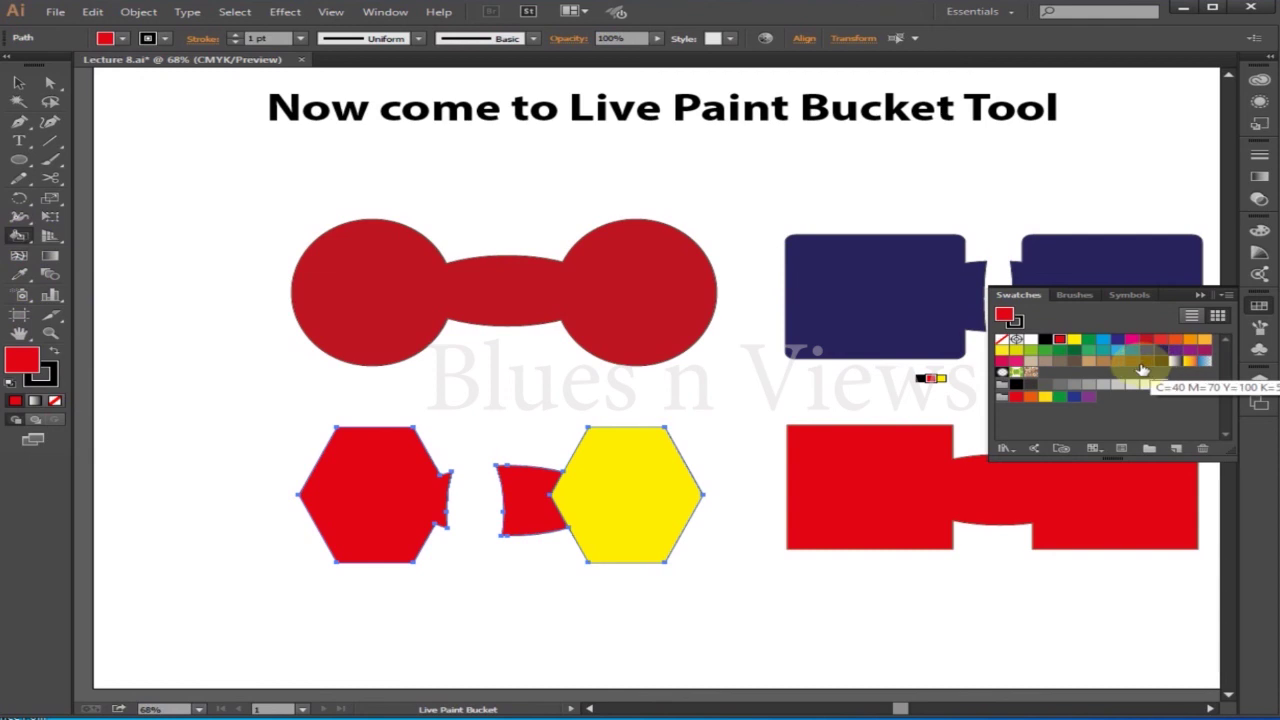
{"action": "left_click", "coordinate": [1191, 360]}
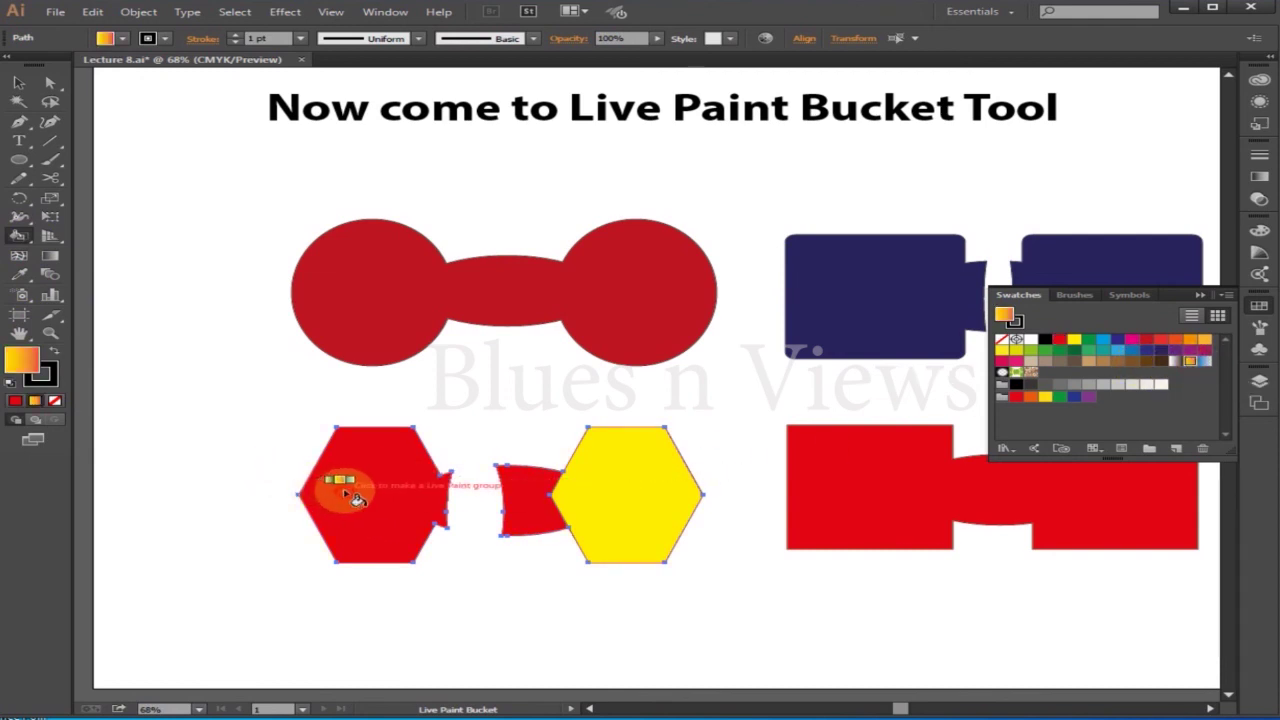
{"action": "left_click", "coordinate": [357, 498]}
{"action": "left_click", "coordinate": [600, 490]}
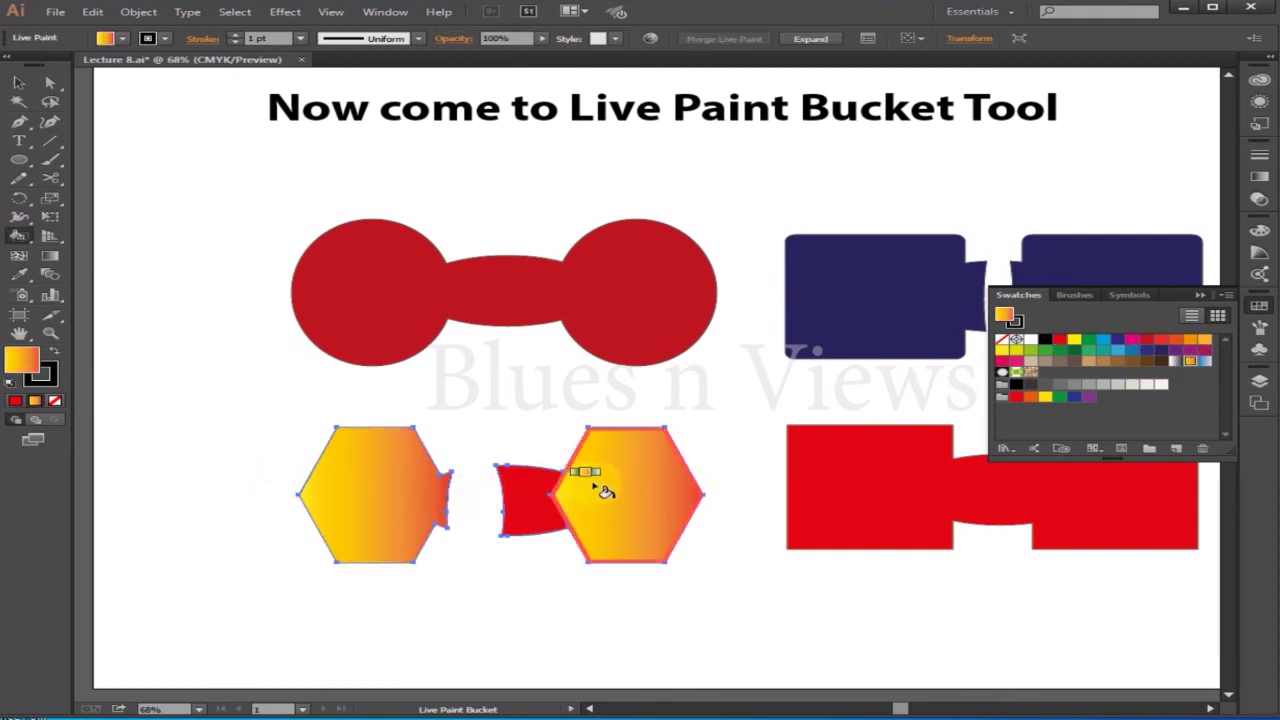
Paint the merged circles shape with the blue-to-white gradient using the Live Paint Bucket, then deselect it and put the swatches away.
{"action": "left_click", "coordinate": [18, 83]}
{"action": "left_click_drag", "start_coordinate": [275, 243], "coordinate": [680, 296]}
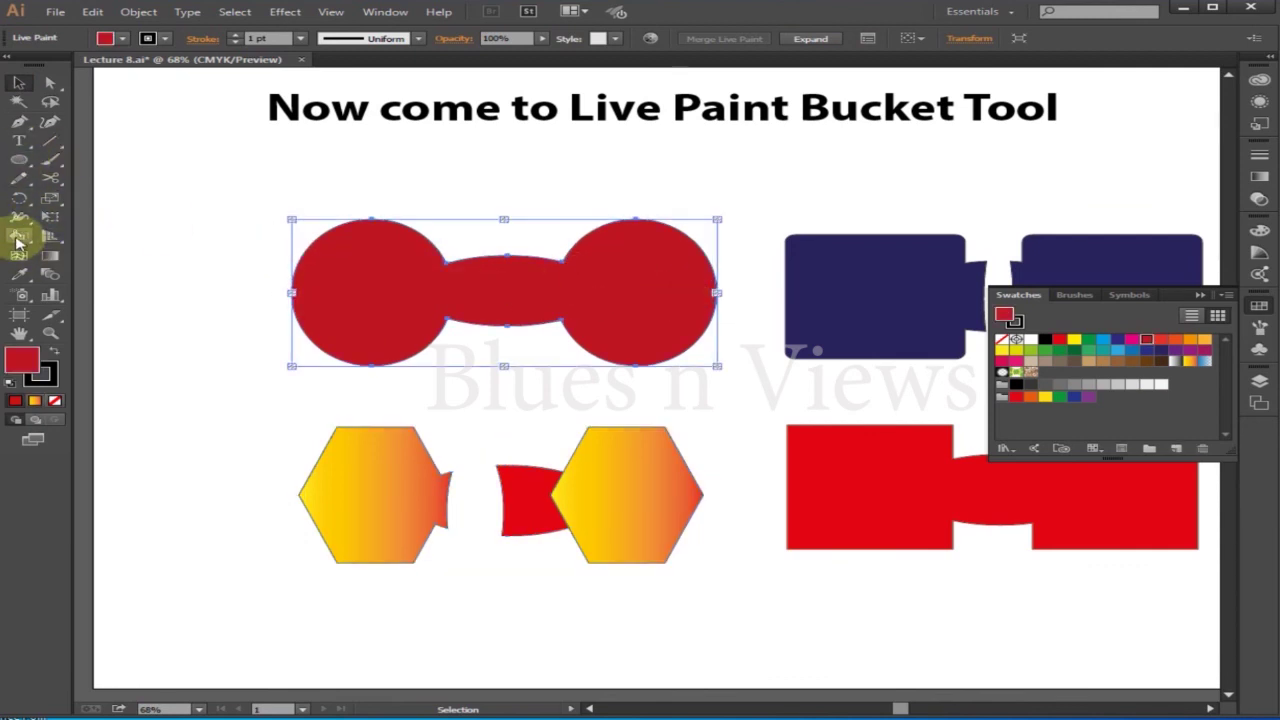
{"action": "left_click", "coordinate": [18, 239]}
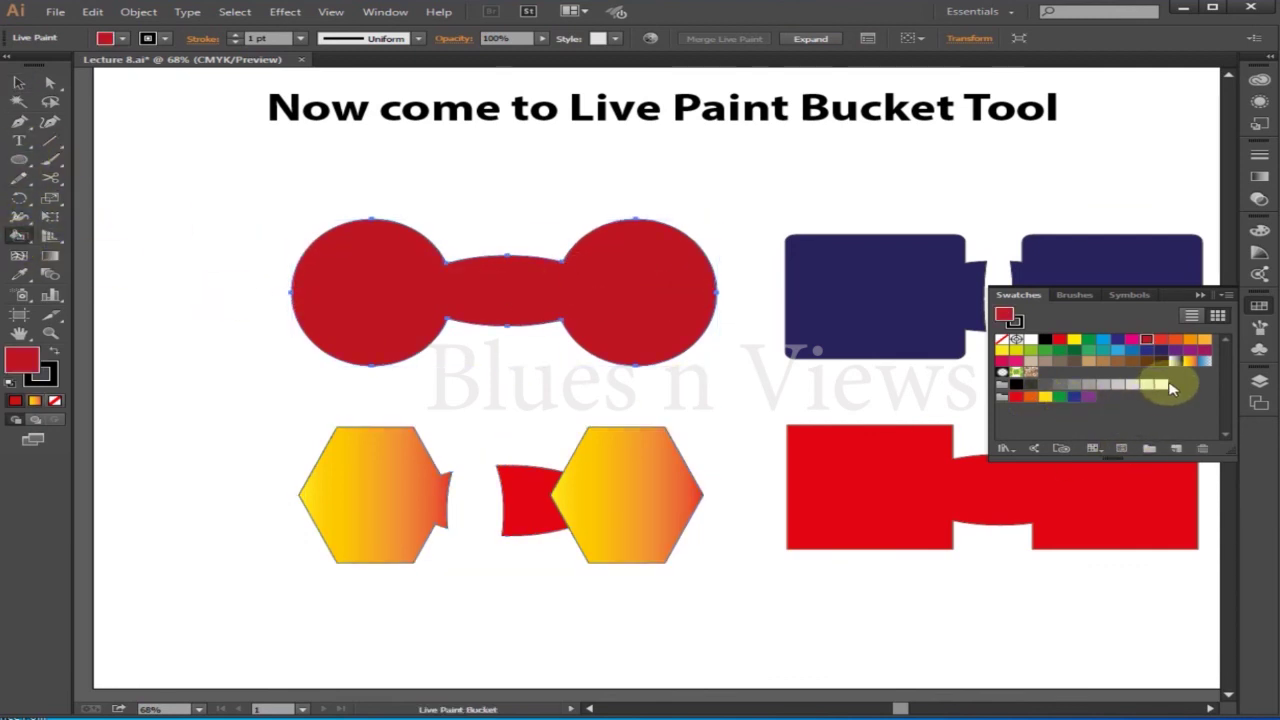
{"action": "left_click", "coordinate": [1204, 362]}
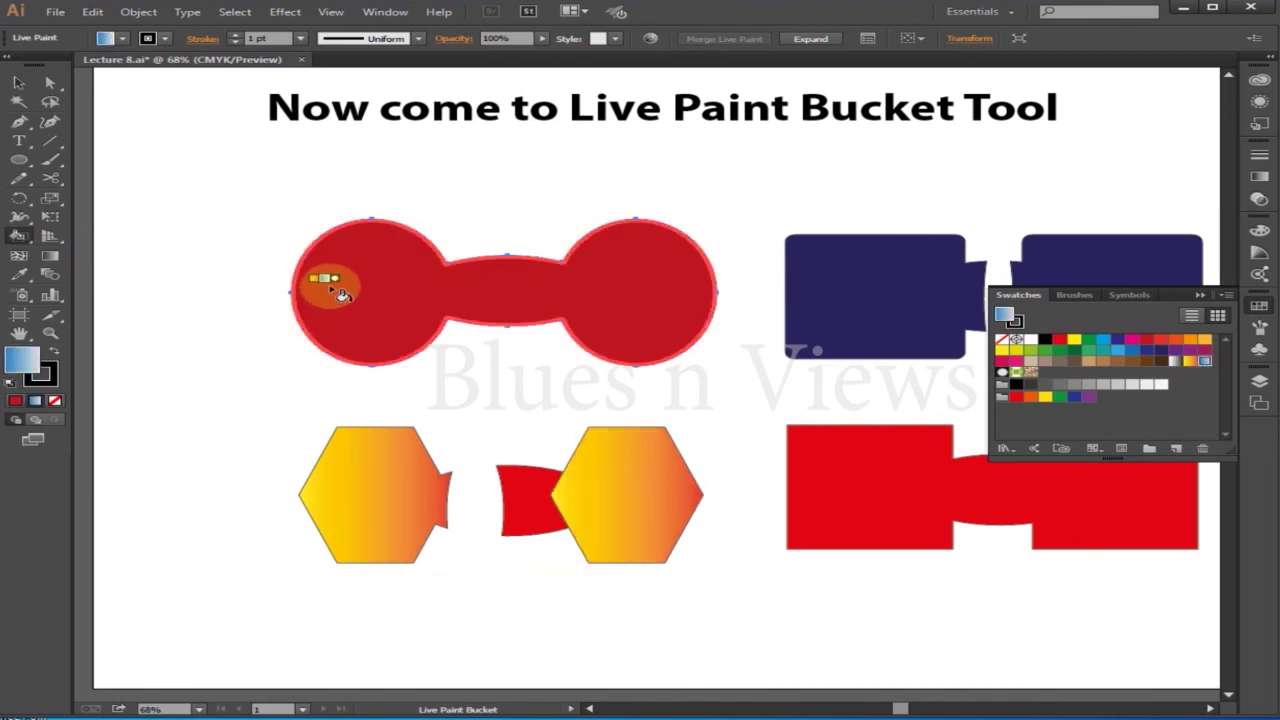
{"action": "left_click", "coordinate": [341, 292]}
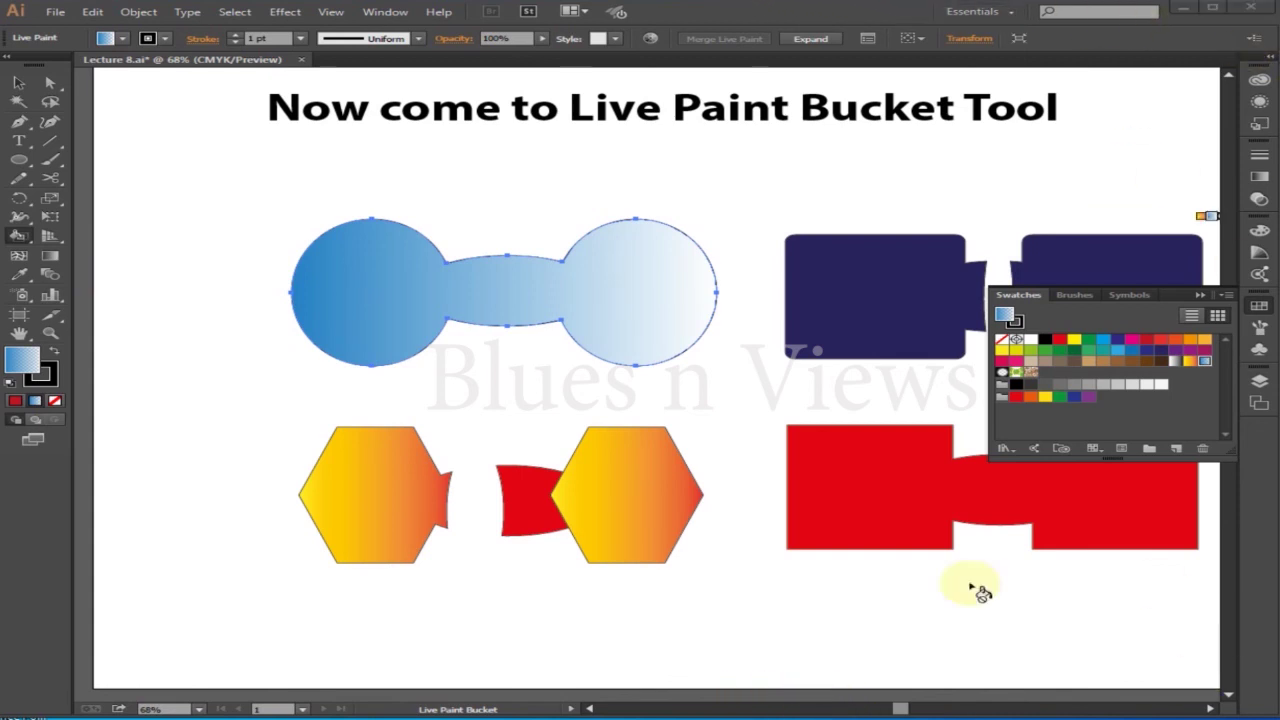
{"action": "left_click", "coordinate": [18, 82]}
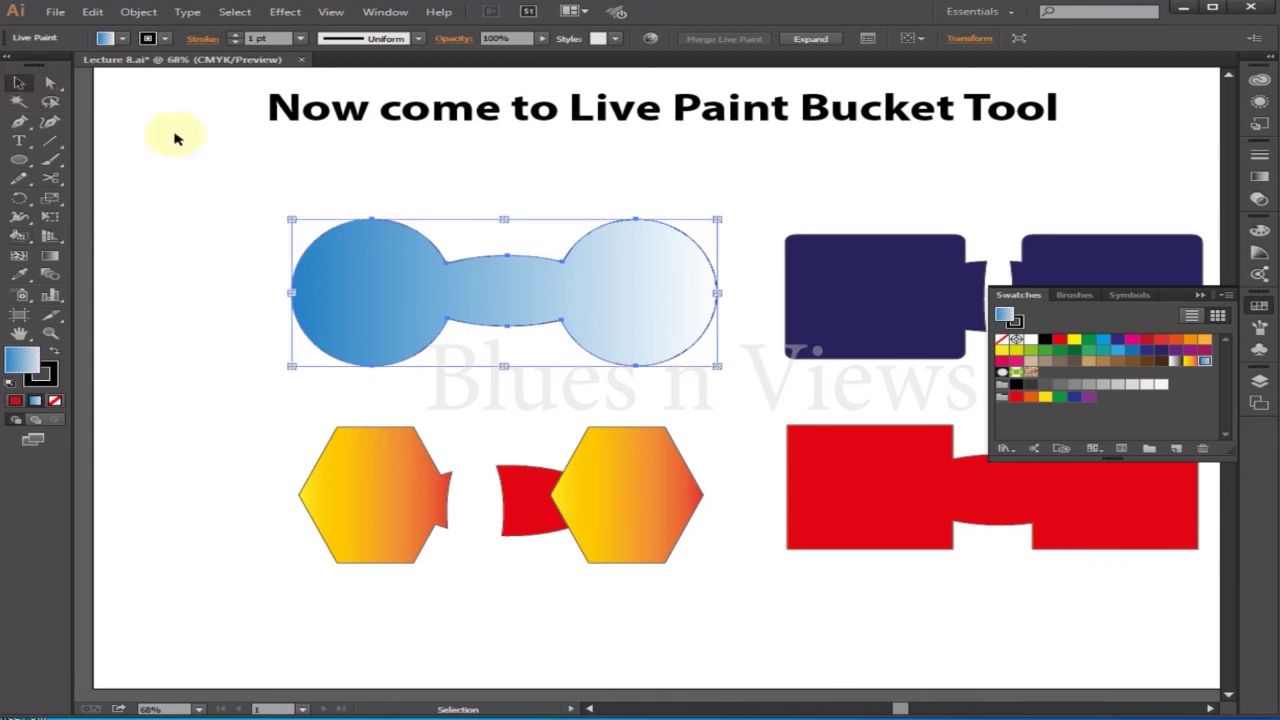
{"action": "left_click", "coordinate": [737, 390]}
{"action": "left_click", "coordinate": [1200, 292]}
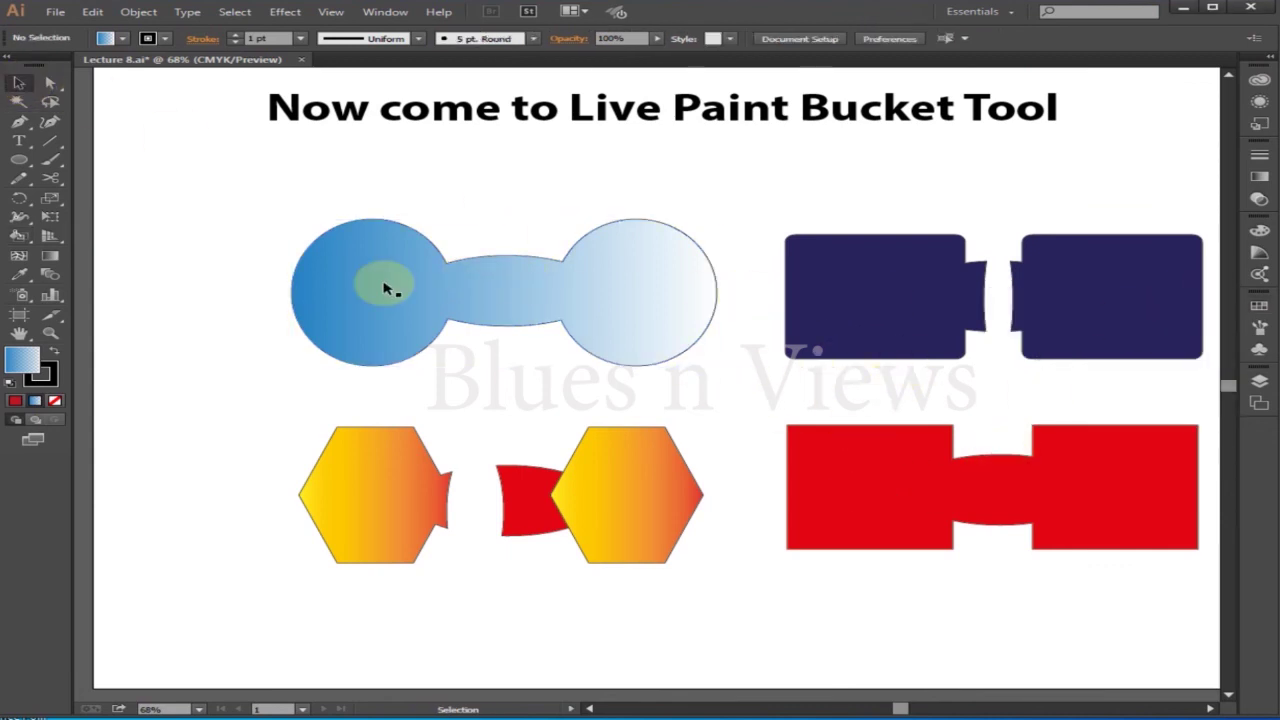
Select the dark blue rounded rectangle group and paint its left piece orange with the Live Paint Bucket.
{"action": "left_click_drag", "start_coordinate": [768, 291], "coordinate": [1103, 300]}
{"action": "left_click", "coordinate": [22, 237]}
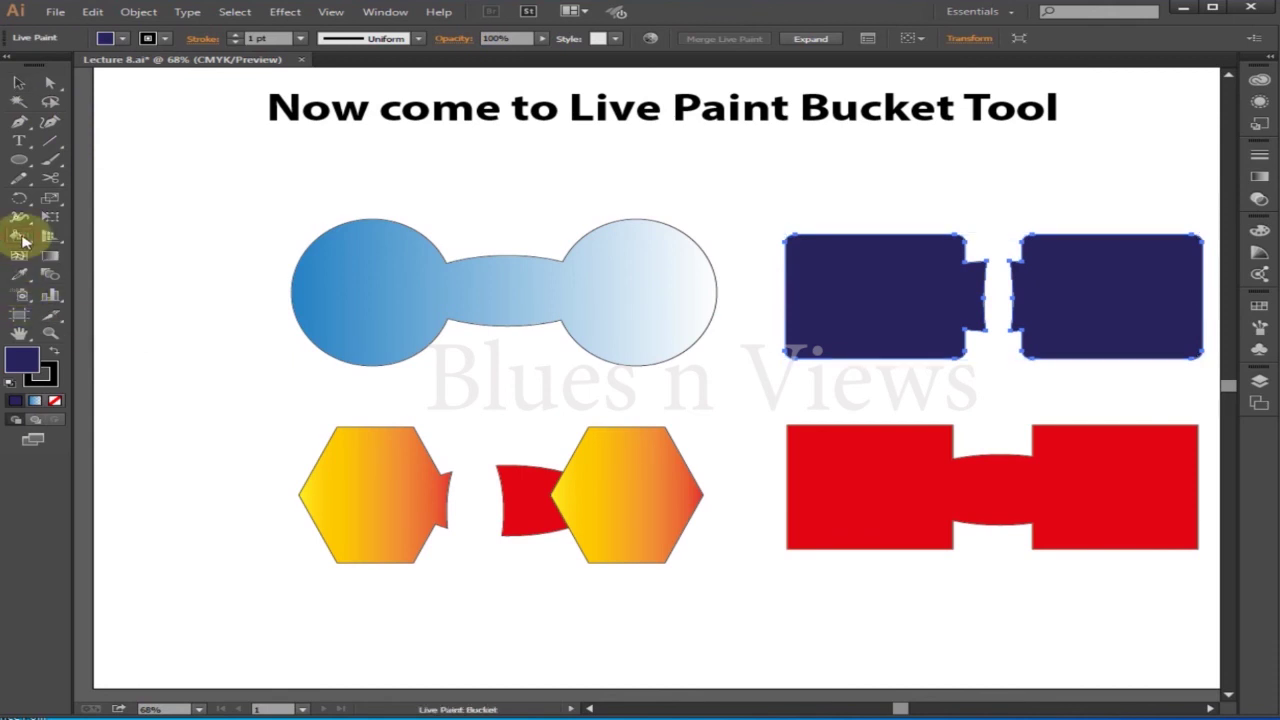
{"action": "left_click", "coordinate": [1262, 307]}
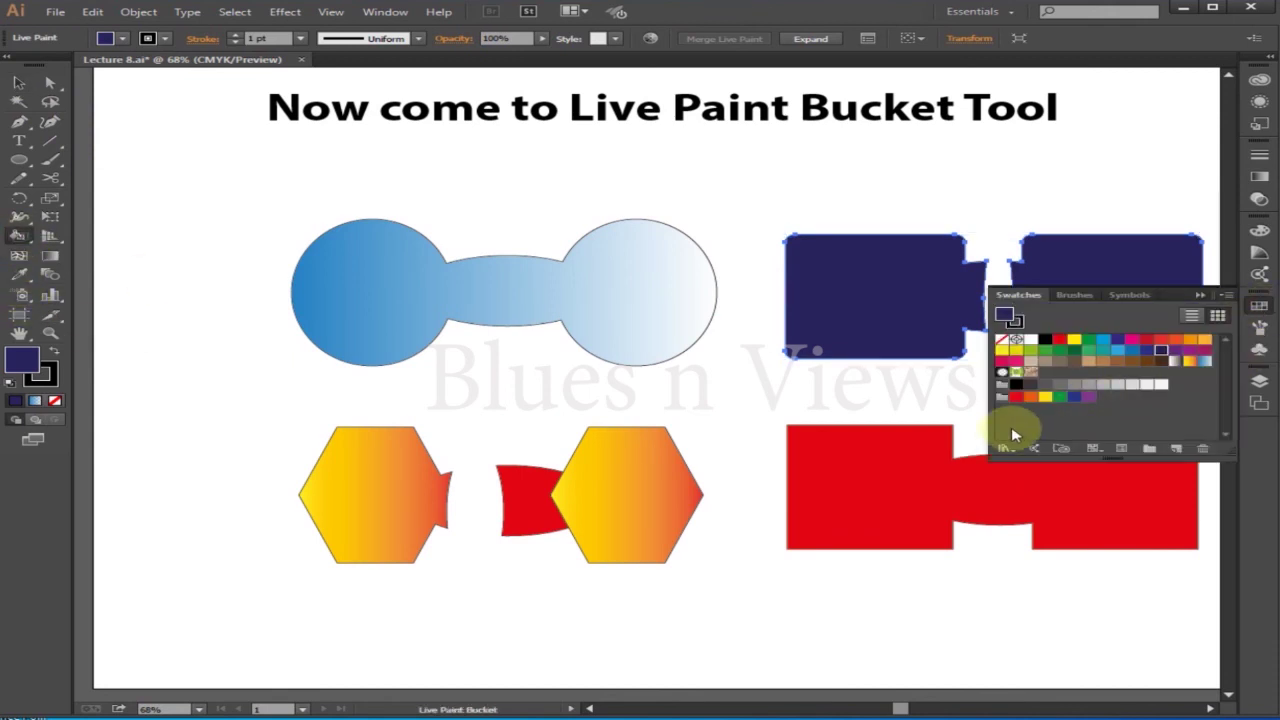
{"action": "left_click", "coordinate": [1193, 343]}
{"action": "left_click", "coordinate": [850, 262]}
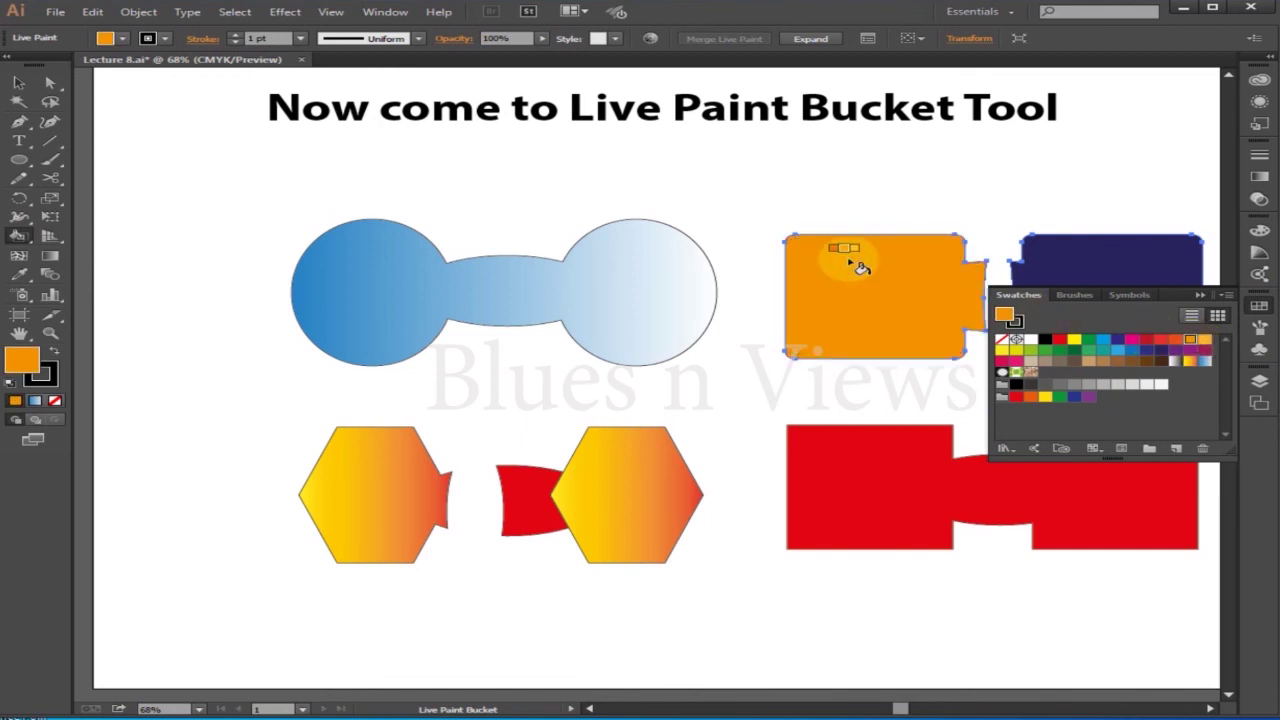
Select the merged circles shape and paint it green with the Live Paint Bucket.
{"action": "left_click", "coordinate": [18, 83]}
{"action": "left_click", "coordinate": [409, 303]}
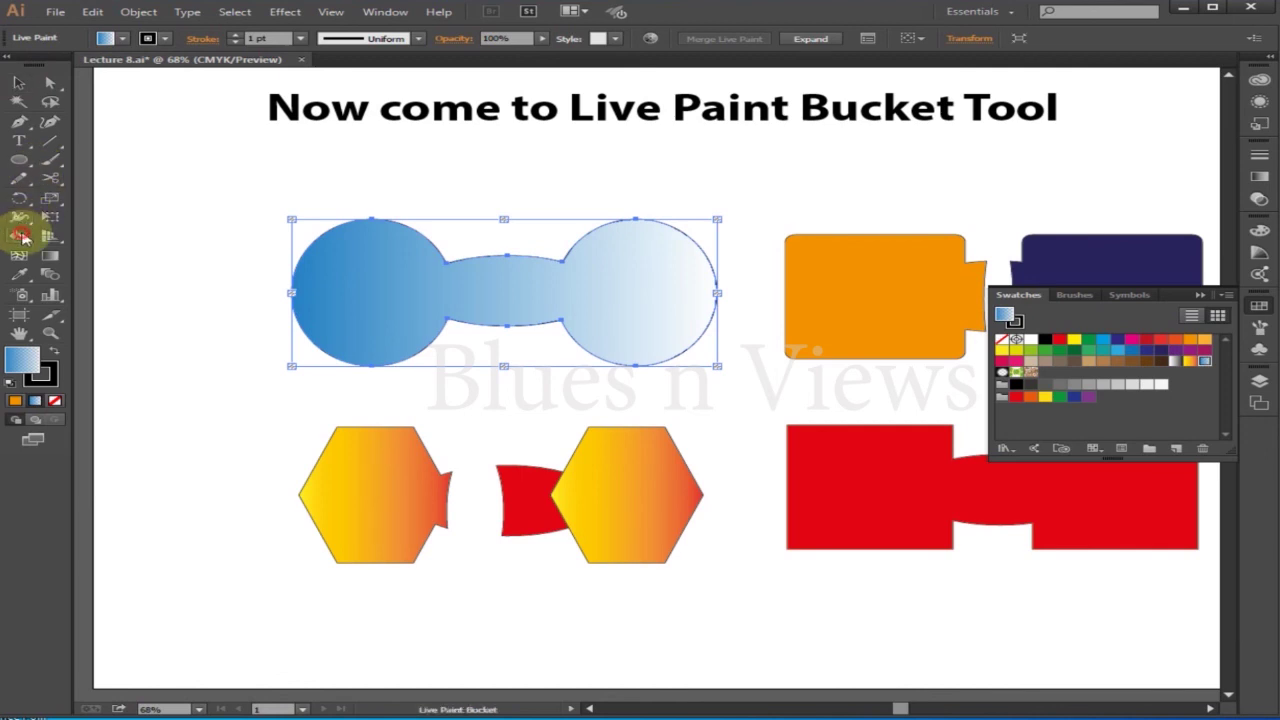
{"action": "left_click", "coordinate": [1059, 349]}
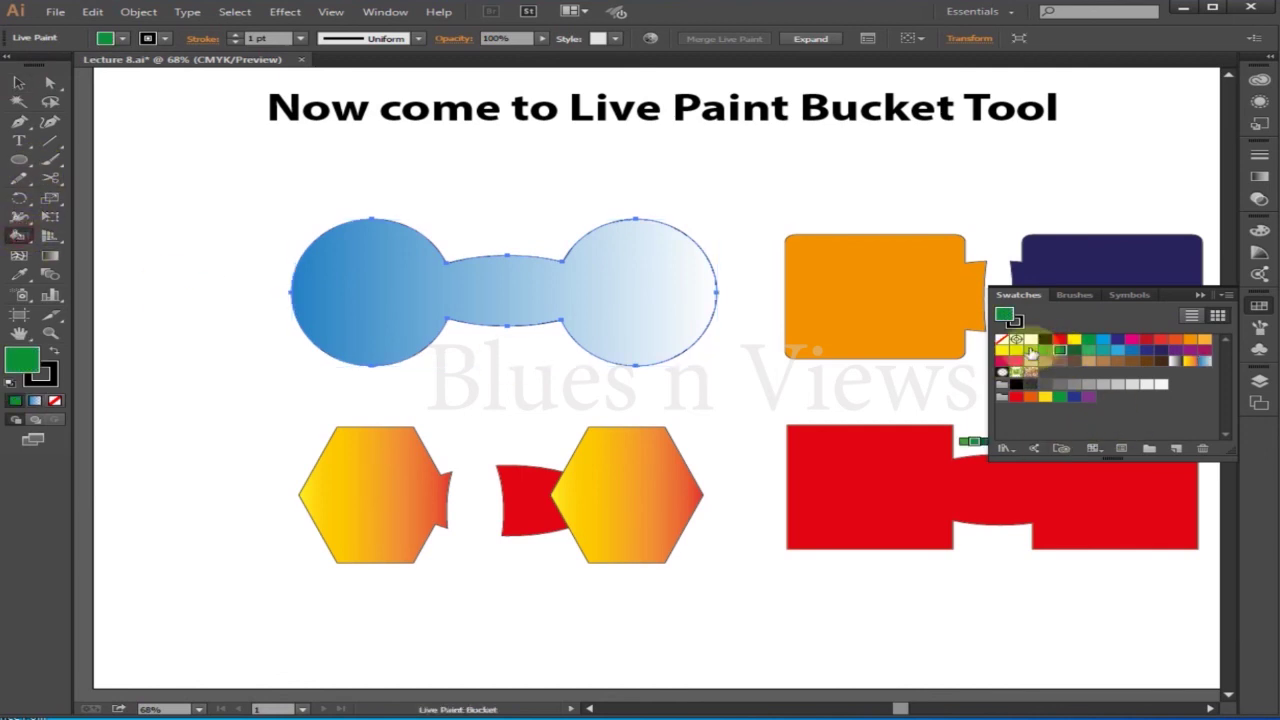
{"action": "left_click", "coordinate": [449, 291]}
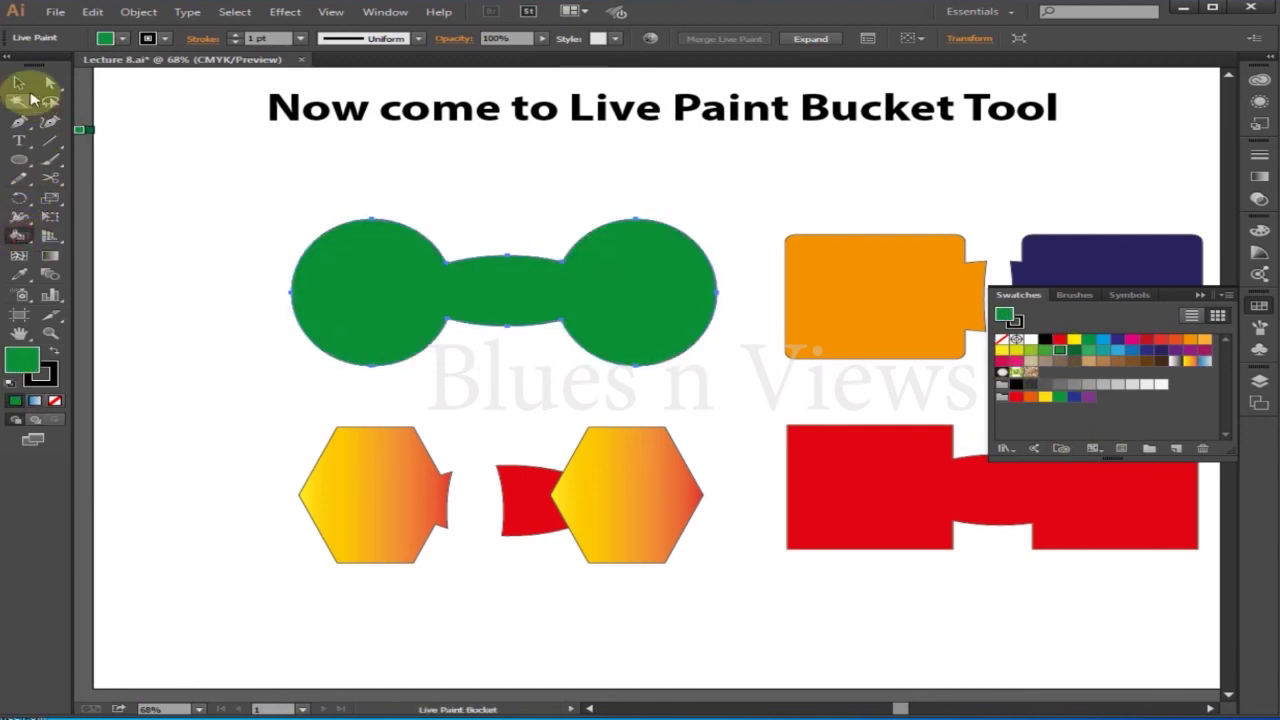
Select the hexagon Live Paint group and activate the Live Paint Bucket for it.
{"action": "left_click", "coordinate": [18, 83]}
{"action": "left_click", "coordinate": [376, 510]}
{"action": "left_click", "coordinate": [18, 236]}
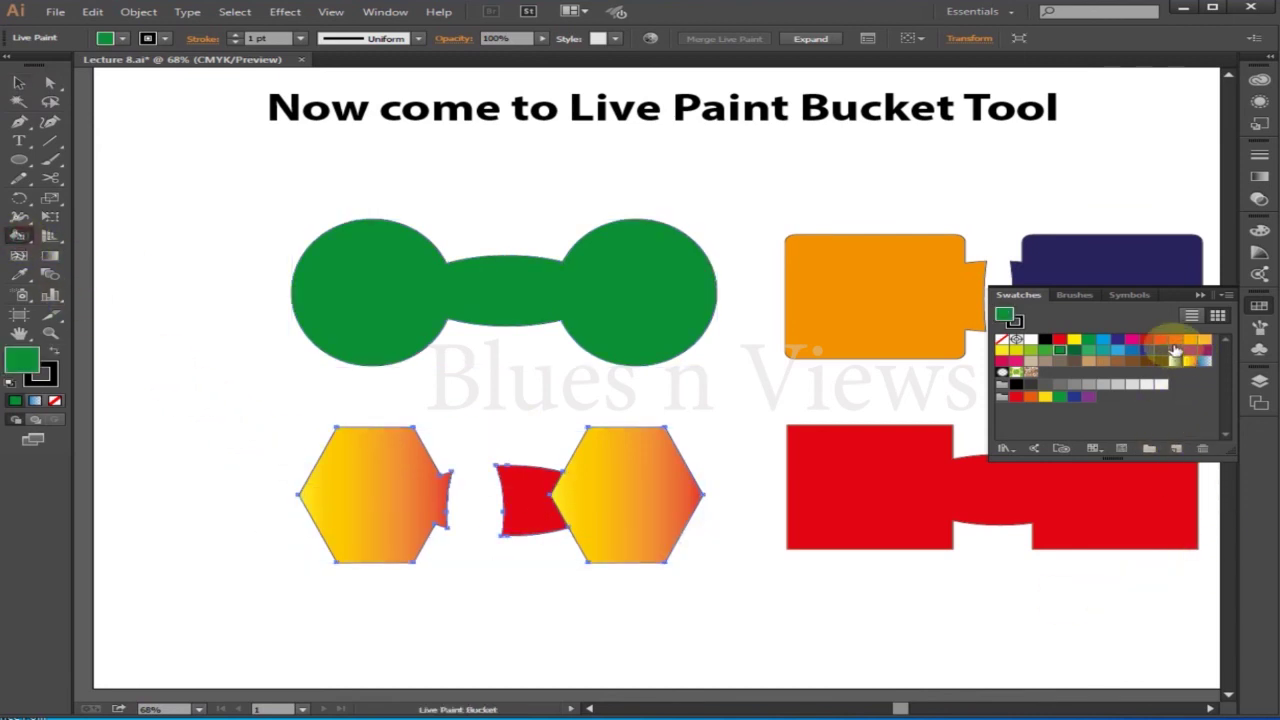